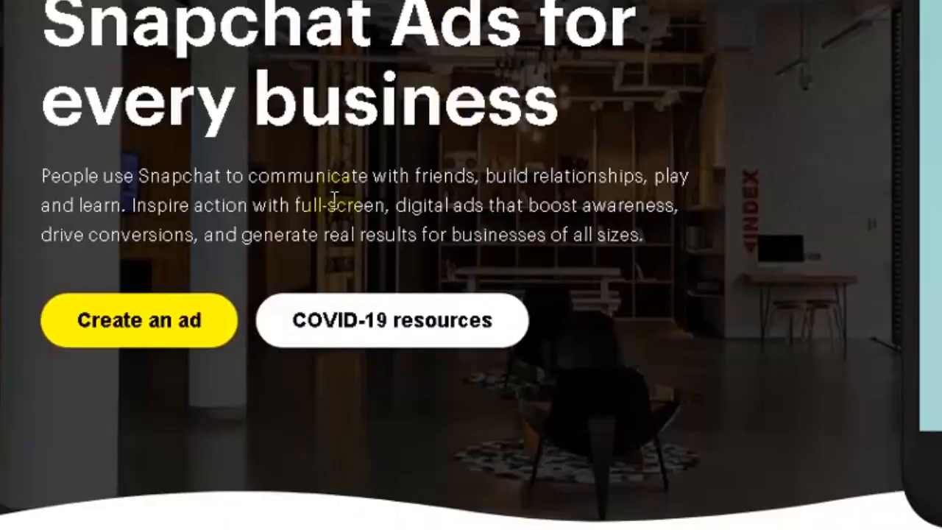
Start the sign-up and enter first and last name, username, password and e-mail
click(143, 336)
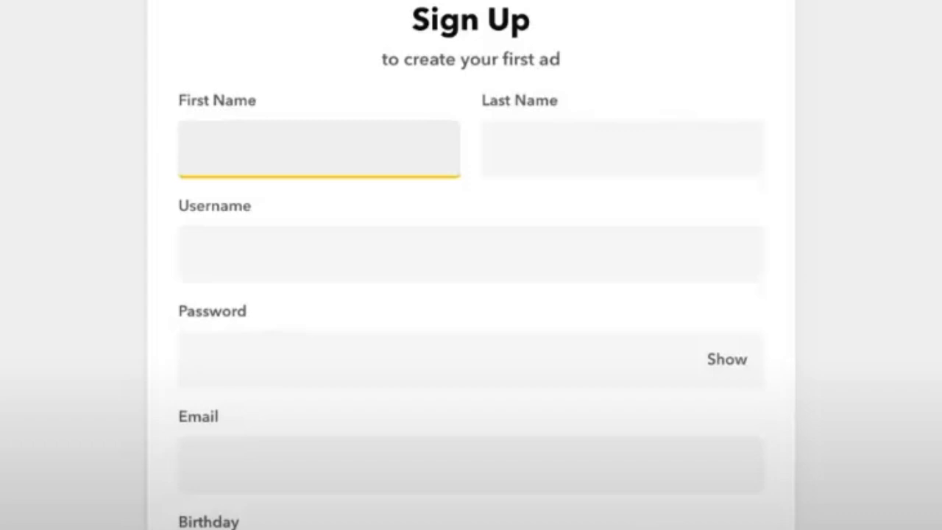
text(John)
key(Tab)
text(Smith)
key(Tab)
text(cityboutique1)
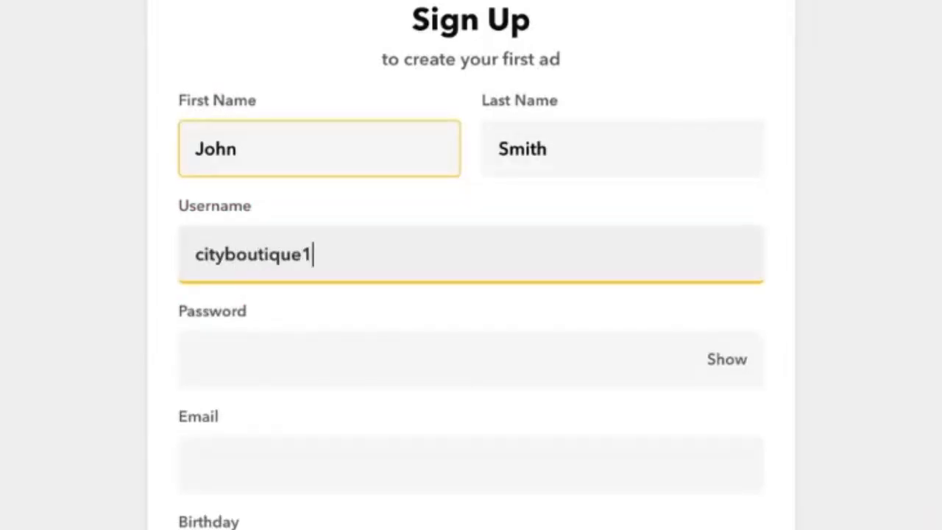
text(23)
key(Tab)
text(••••••••••)
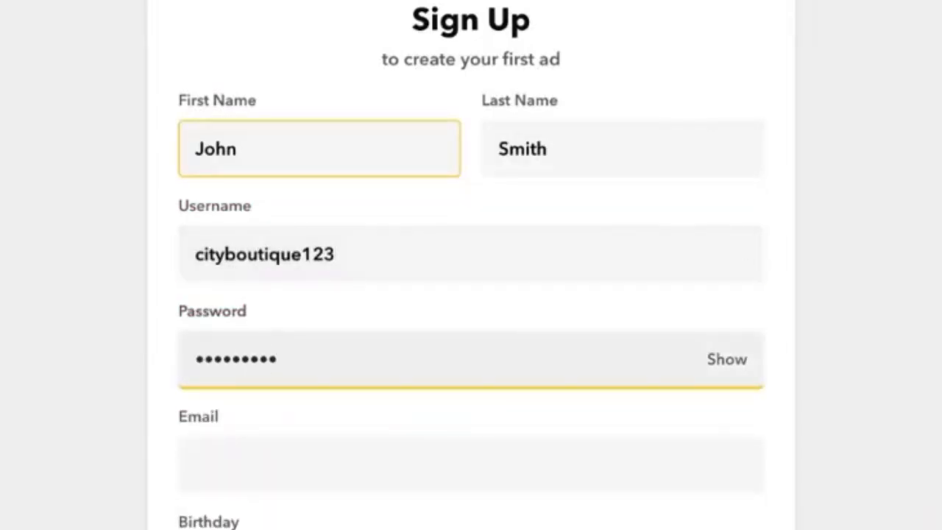
key(Tab)
Enter the birth month, day and year on the Sign Up form
scroll(333, 351, down, 3)
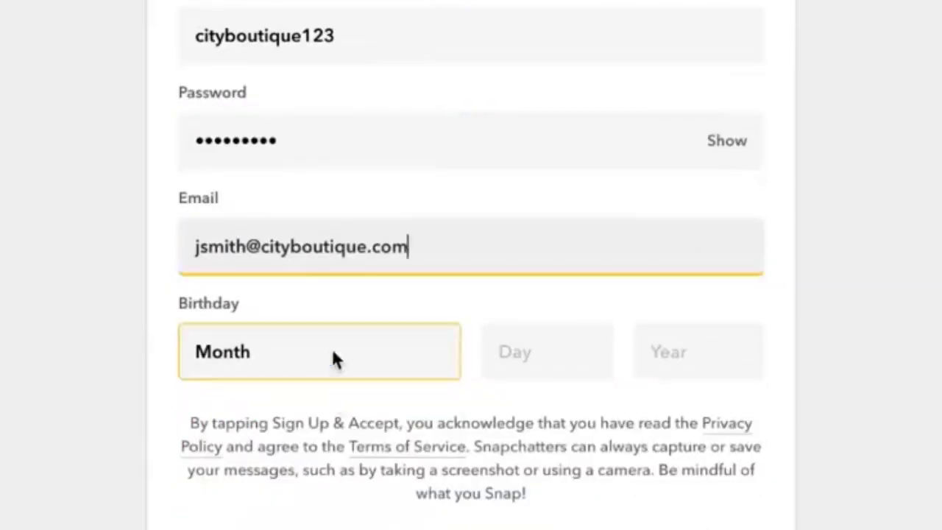
click(333, 353)
click(333, 380)
click(543, 348)
text(17)
click(666, 353)
text(1985)
key(Tab)
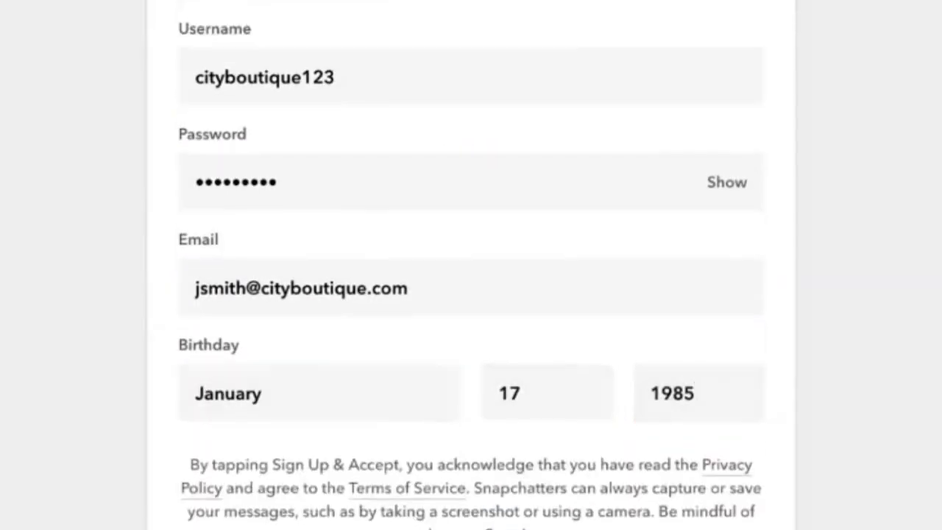
scroll(471, 265, up, 3)
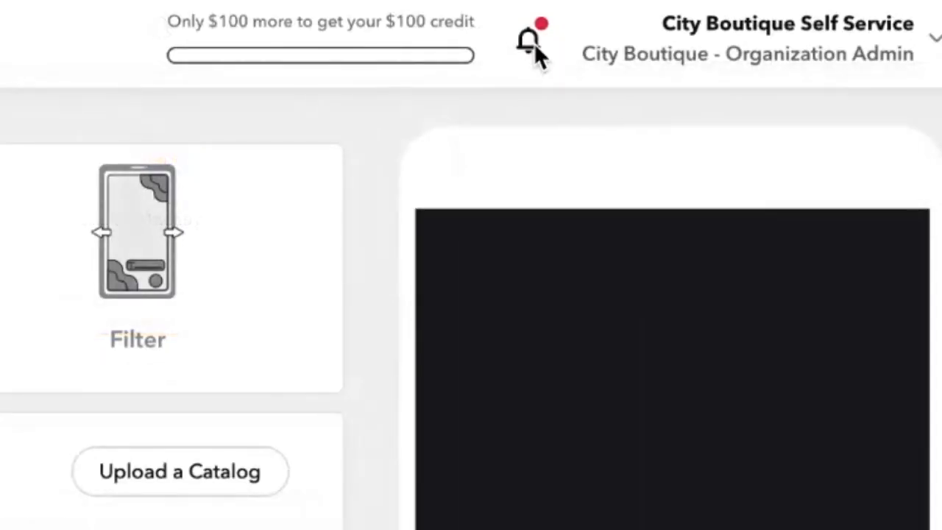
Open the Missing Payment Method notice, compare PayPal and Credit Card, and begin entering a card number
click(532, 42)
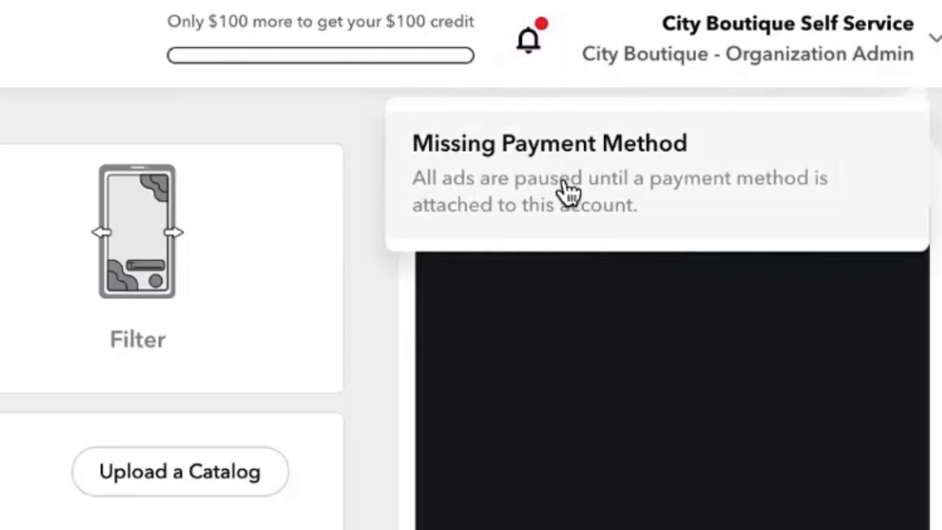
click(568, 191)
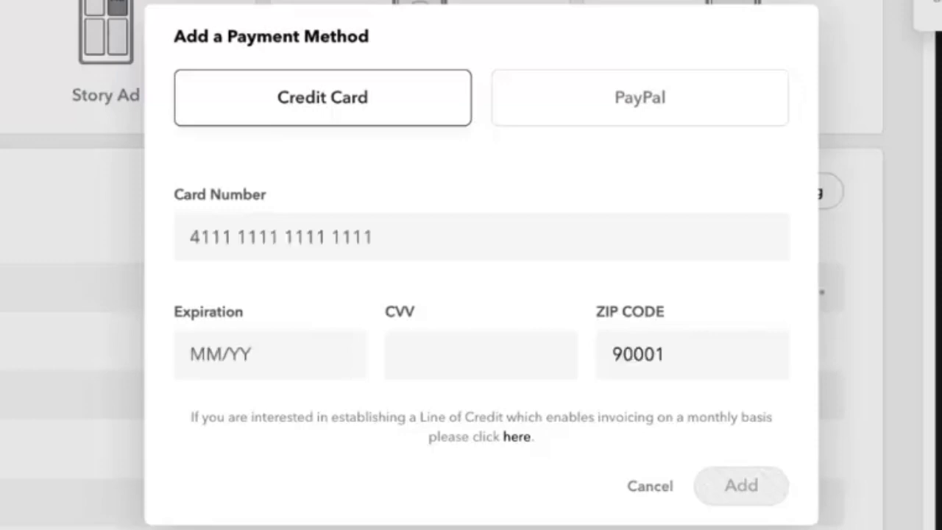
click(700, 103)
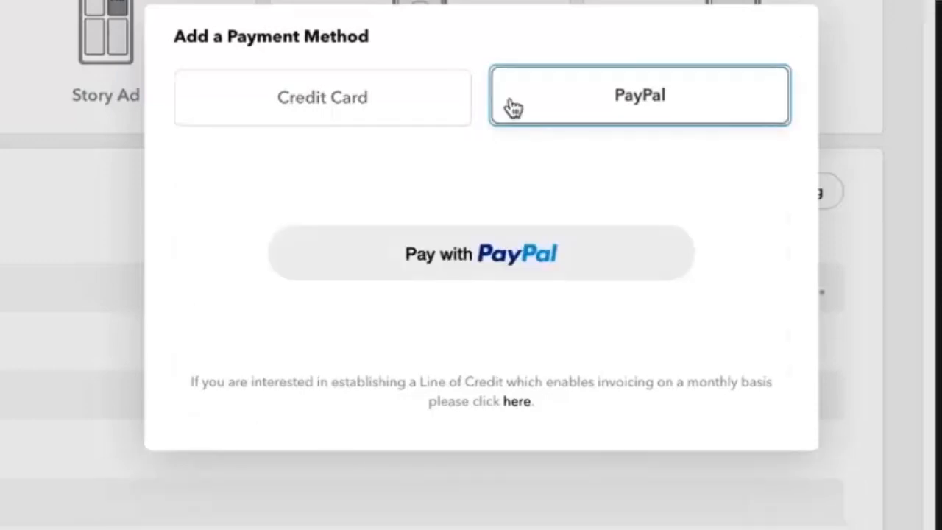
click(400, 111)
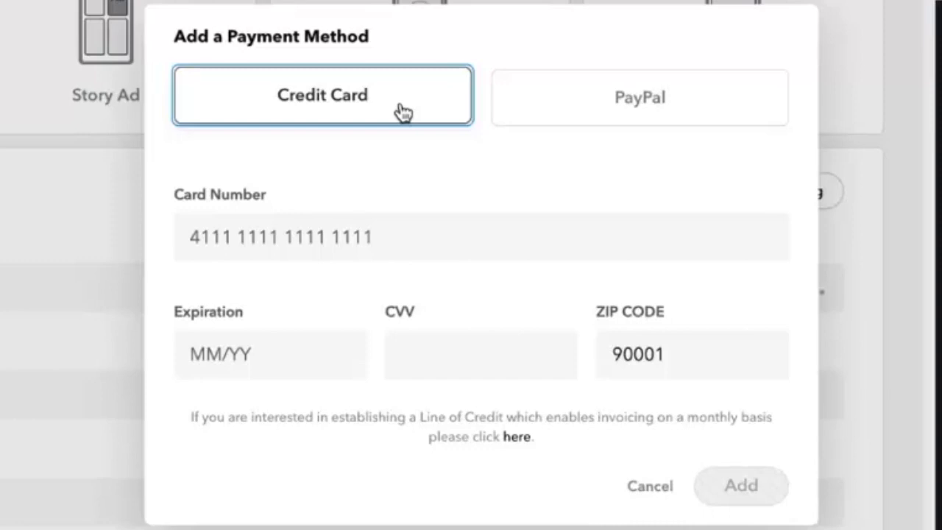
click(280, 237)
text(5555 555)
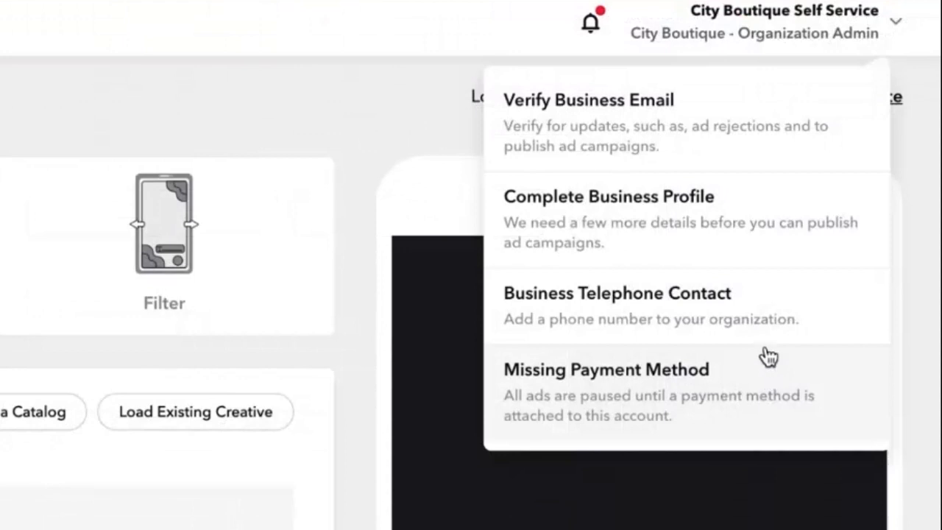
Open Complete Business Profile and fill in the street address, city, state and ZIP code
click(767, 204)
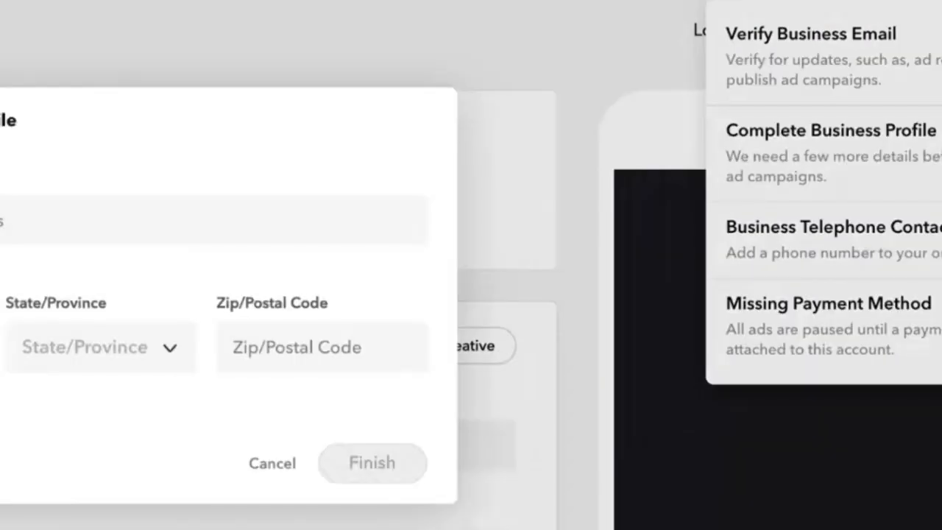
click(337, 213)
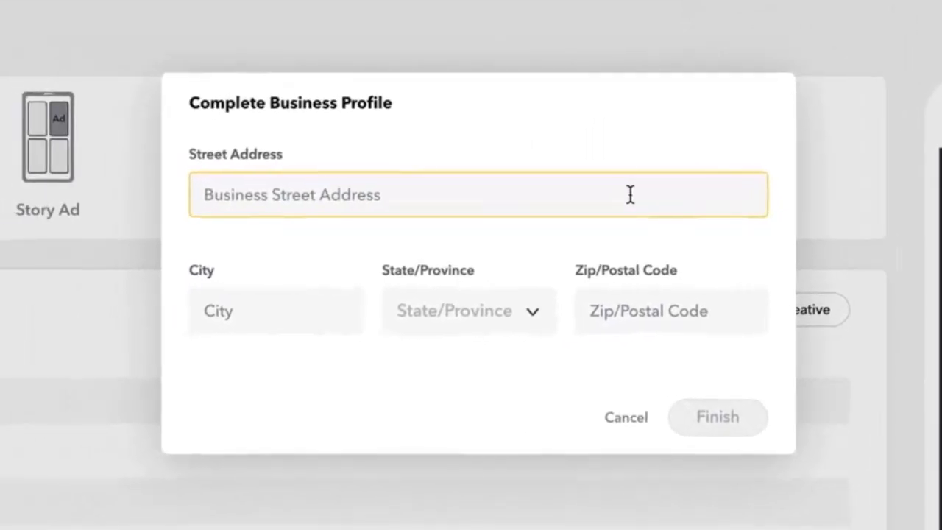
text(1234 Ghost Street)
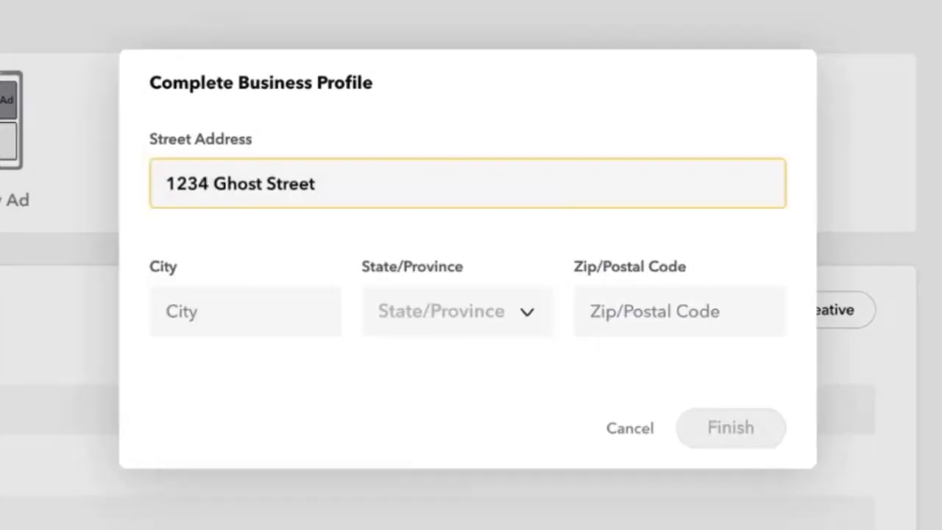
click(282, 296)
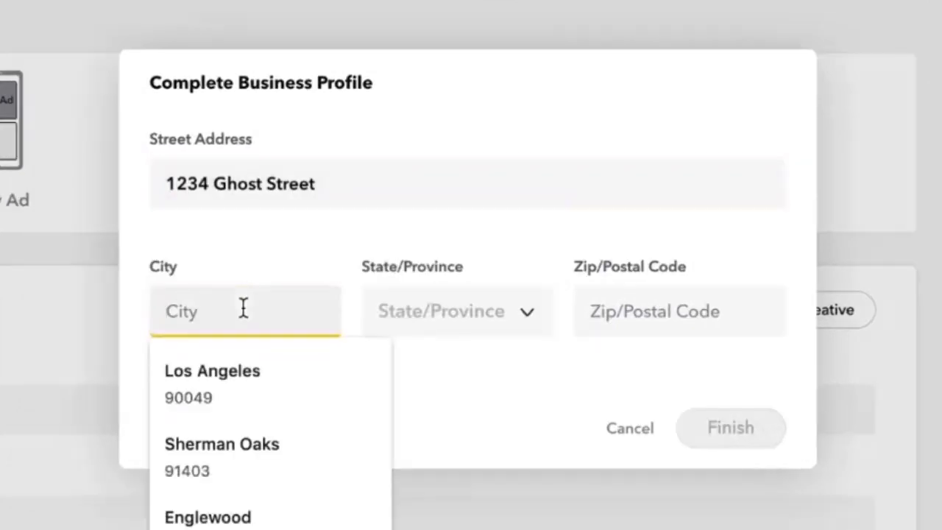
text(Venice)
click(399, 315)
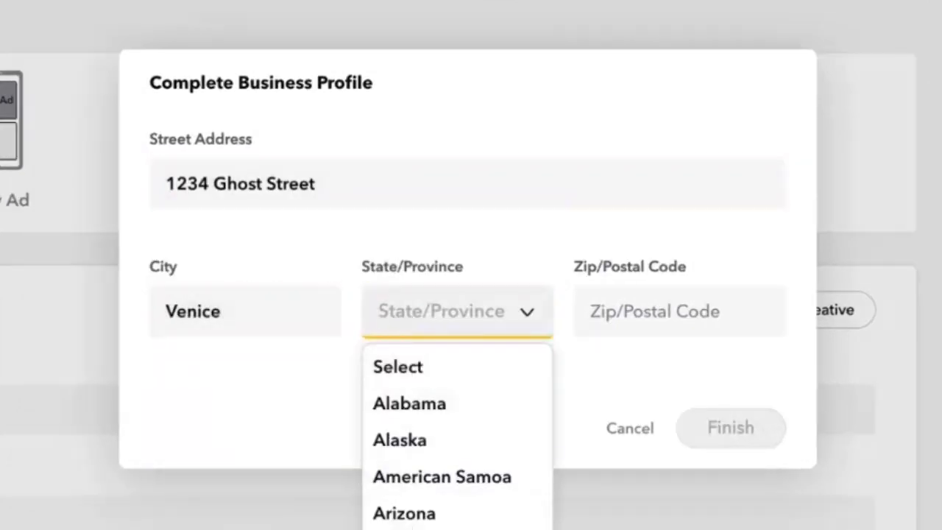
click(406, 529)
click(608, 311)
text(90001)
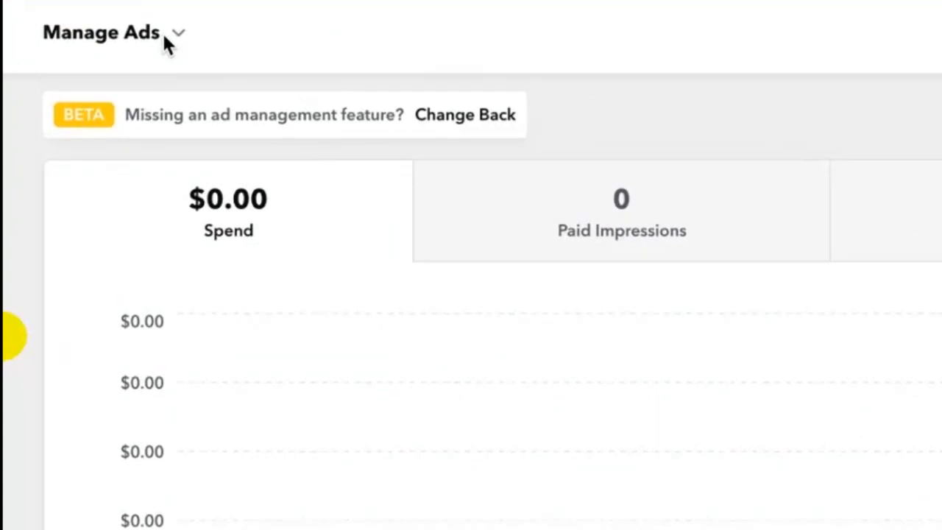
On the Business Details page, enter and save the business phone number
click(163, 35)
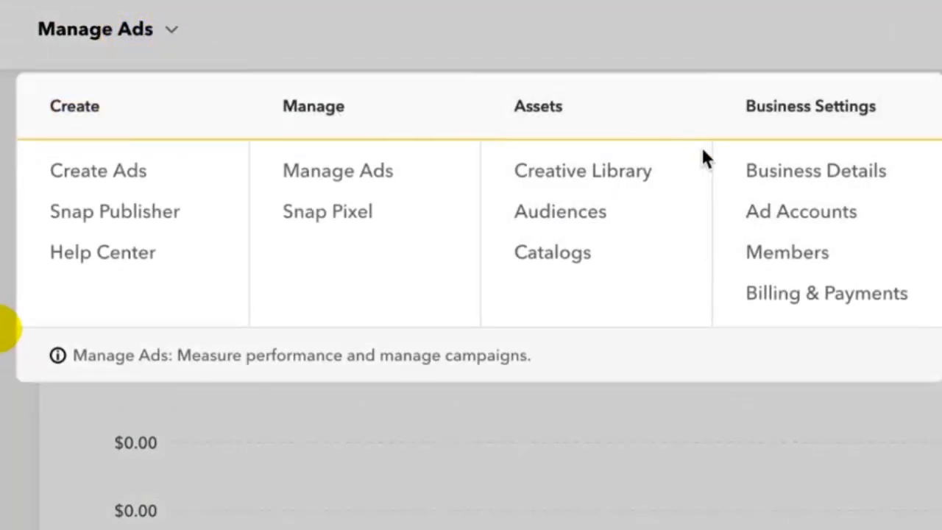
click(795, 184)
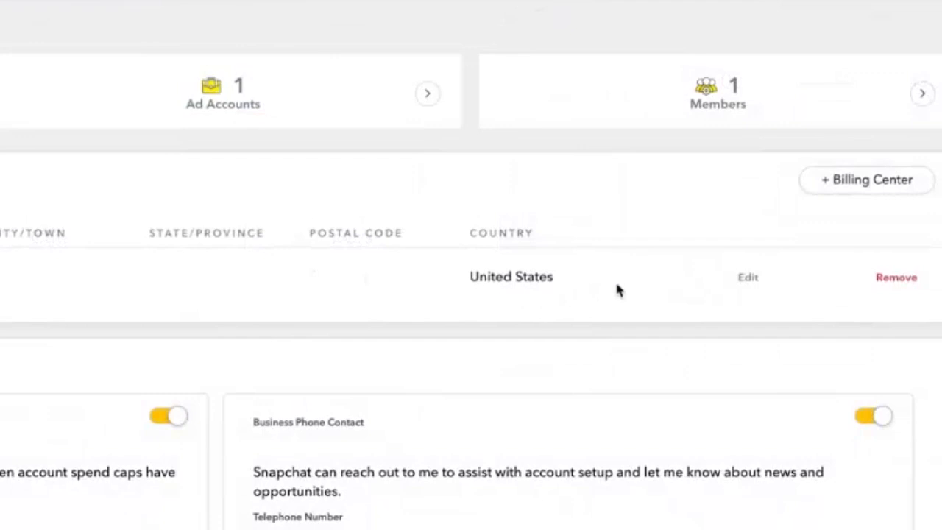
click(747, 280)
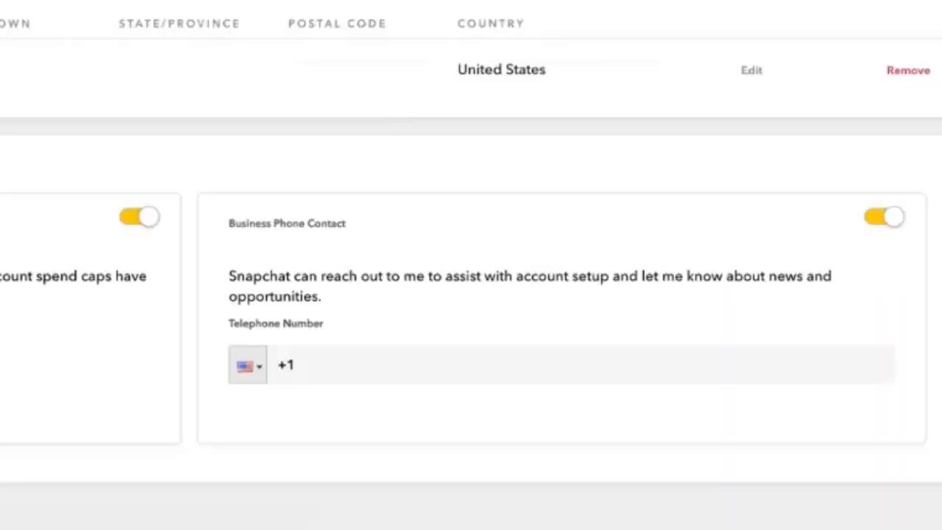
click(330, 362)
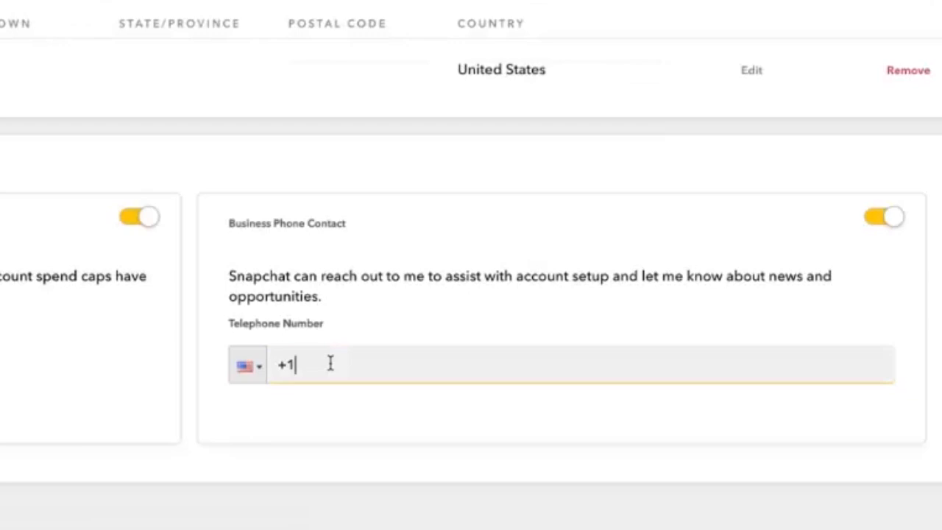
text(31055)
text(5550100)
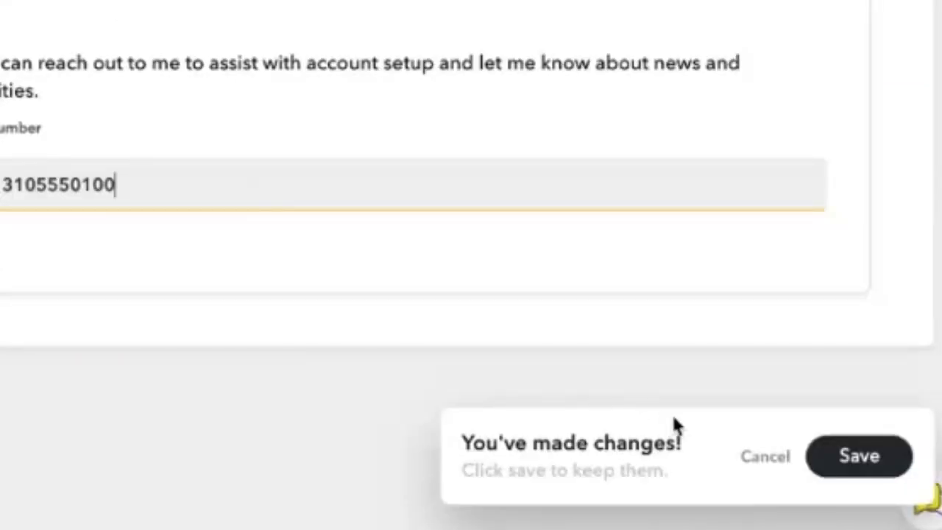
click(829, 457)
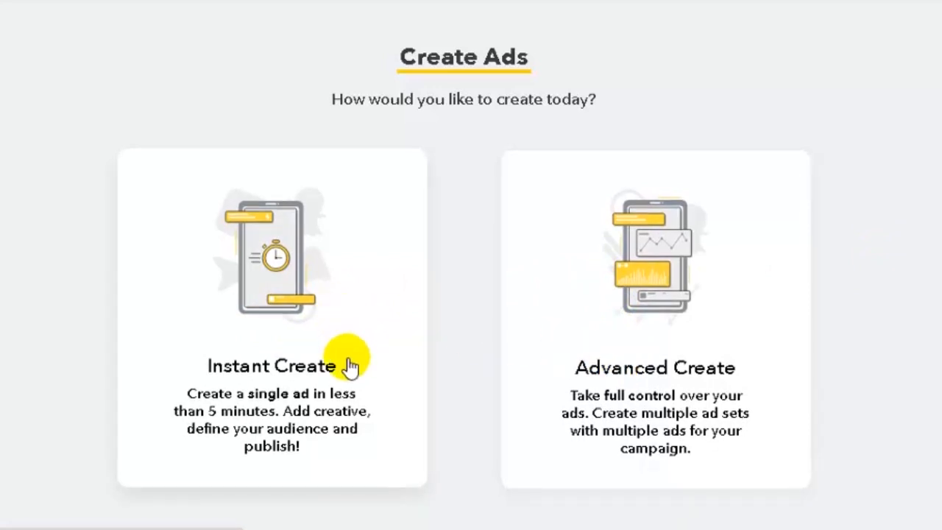
Choose Advanced Create and pick Drive Traffic To Website as the campaign objective
click(611, 374)
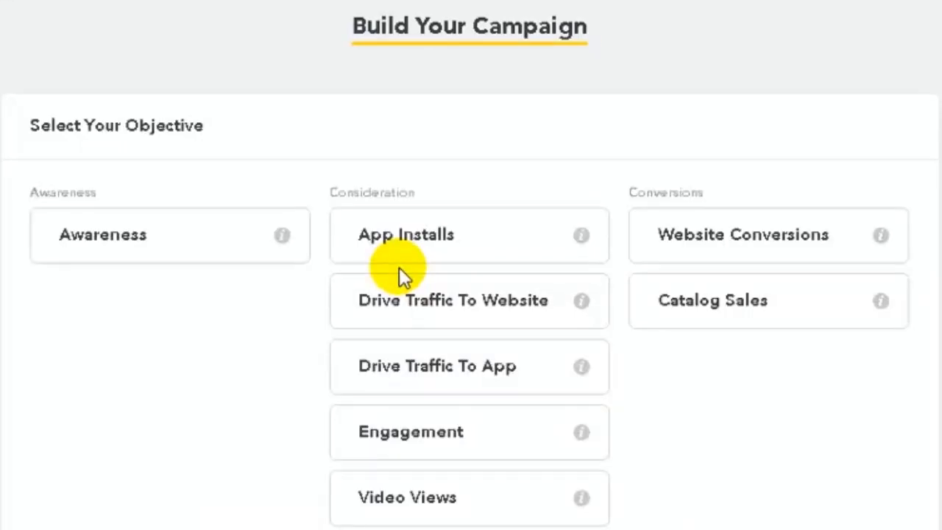
scroll(399, 268, down, 2)
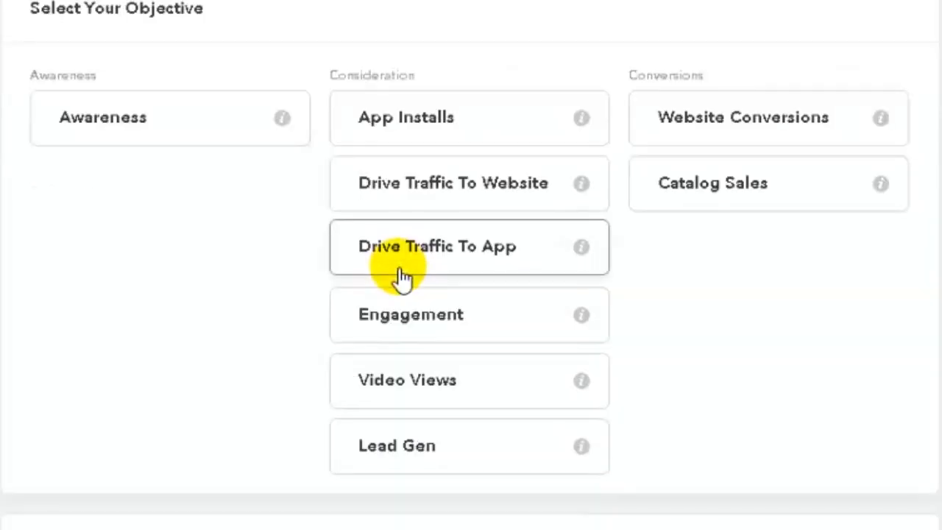
scroll(399, 278, up, 2)
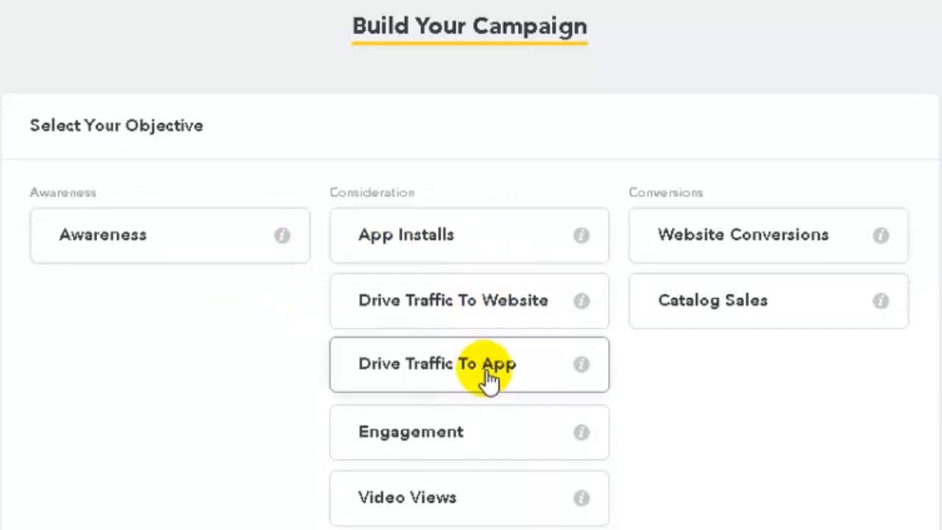
scroll(492, 441, down, 2)
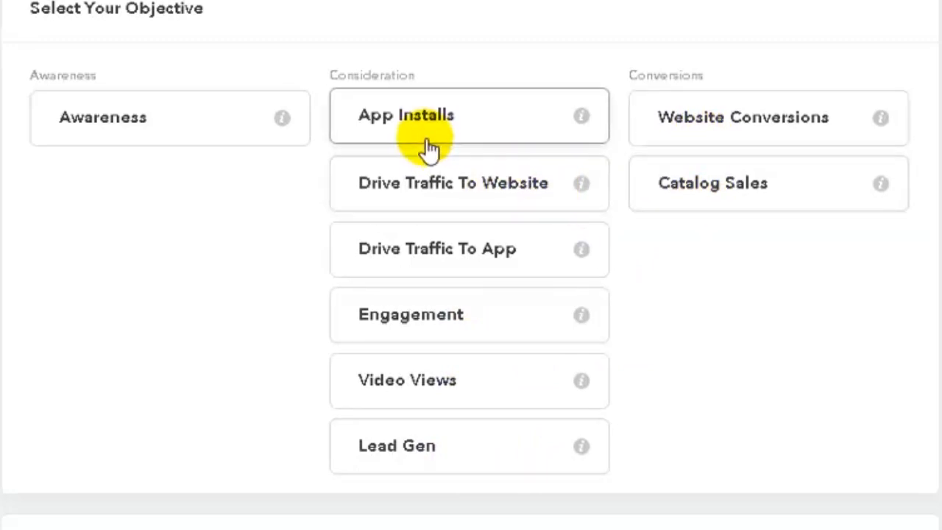
click(434, 190)
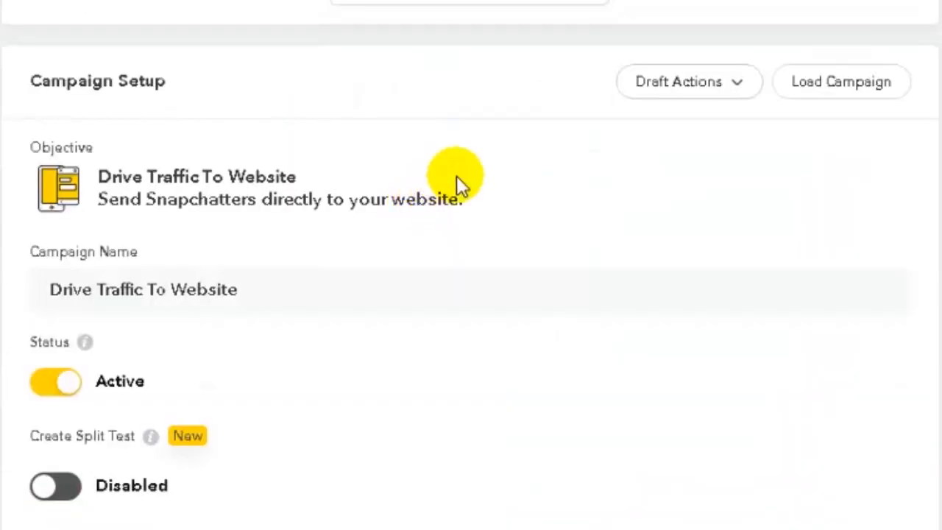
Replace the default campaign name with 'digital desi'
click(235, 290)
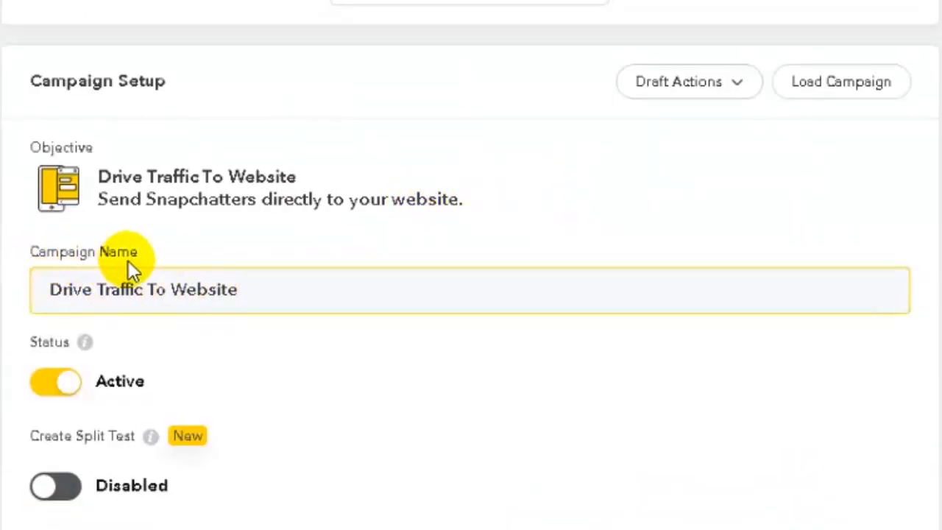
click(241, 290)
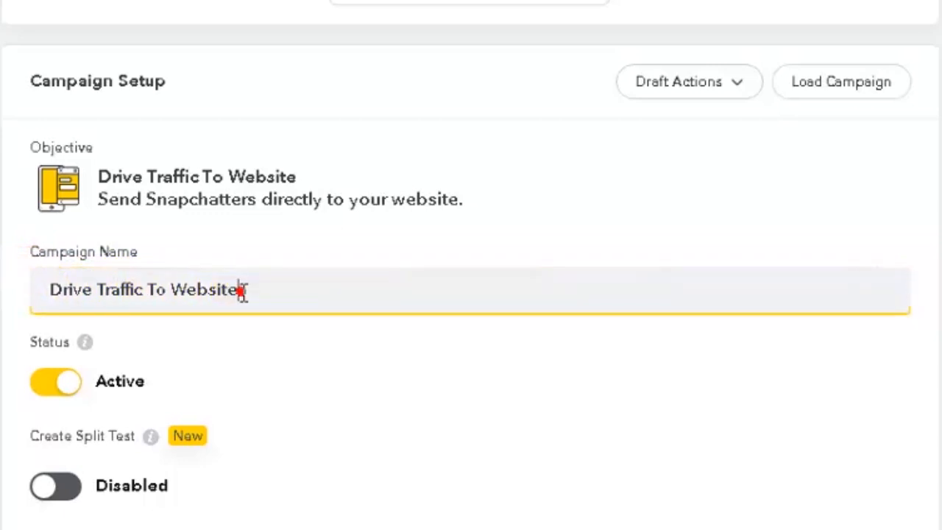
drag(242, 291, 21, 283)
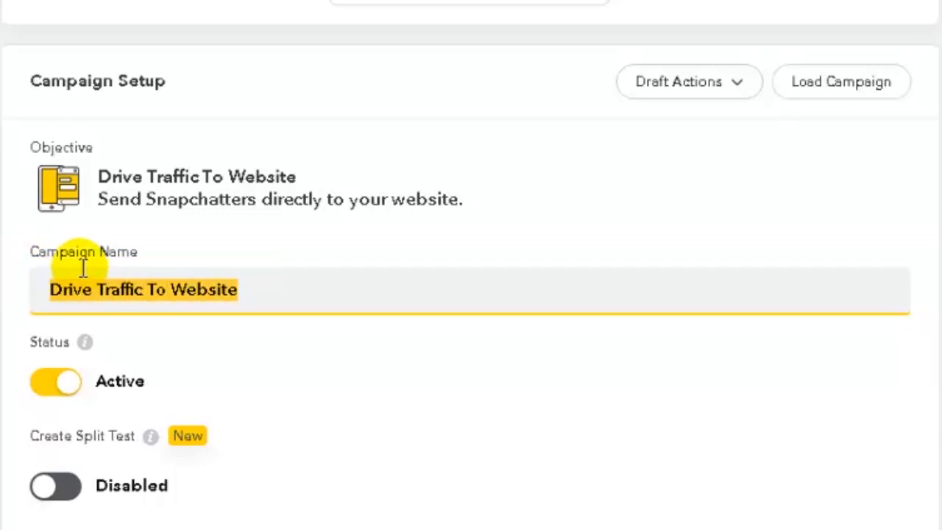
text(digital desi)
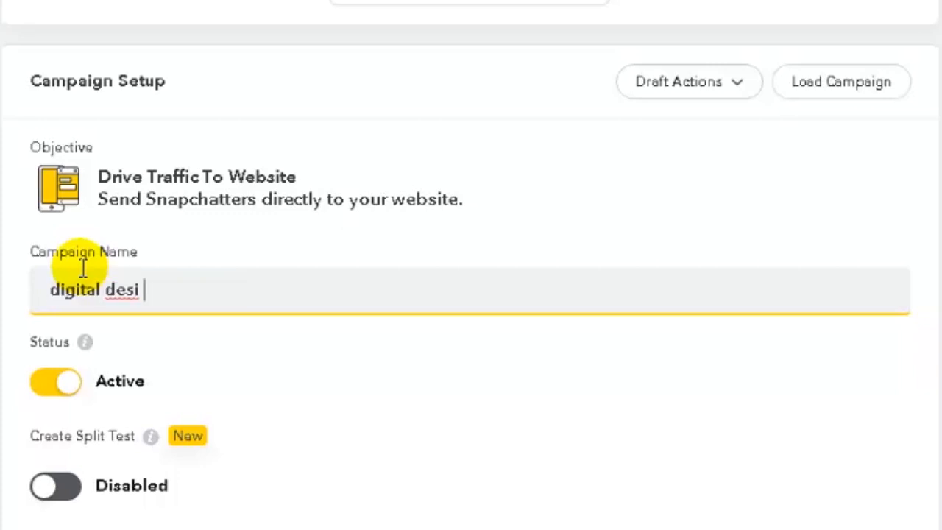
scroll(134, 290, down, 2)
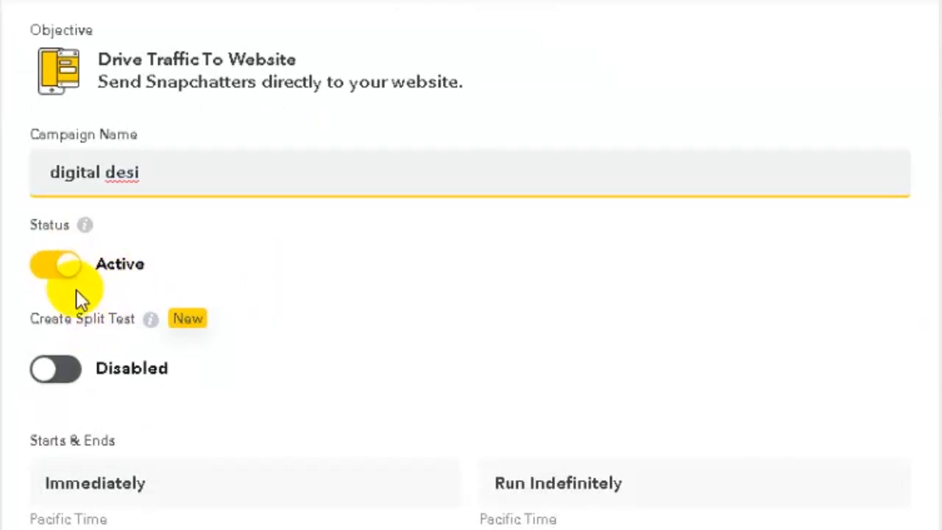
scroll(76, 290, down, 4)
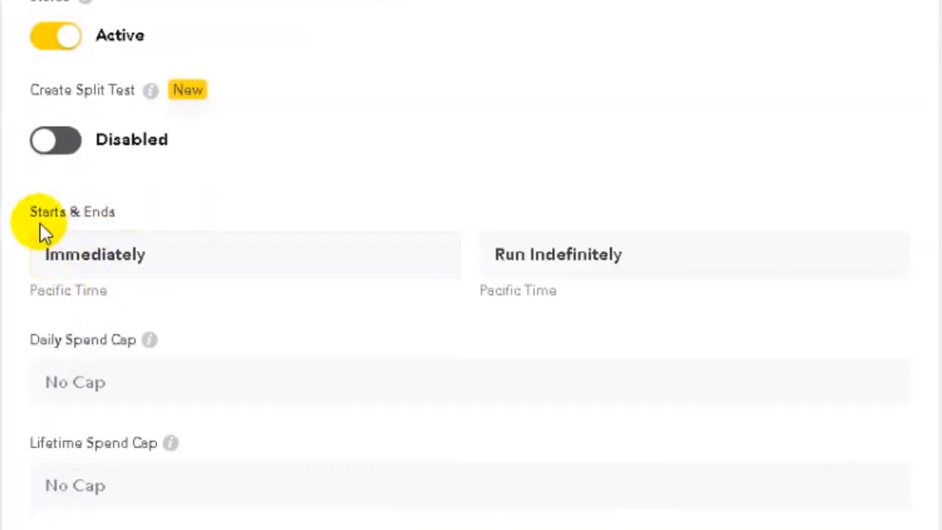
Browse the start date calendar and close it, keeping an immediate start
click(52, 250)
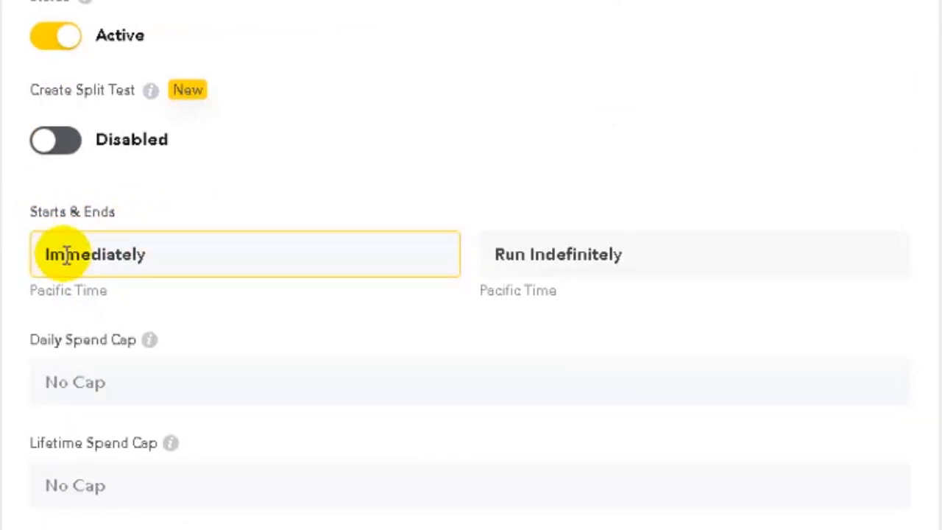
click(66, 255)
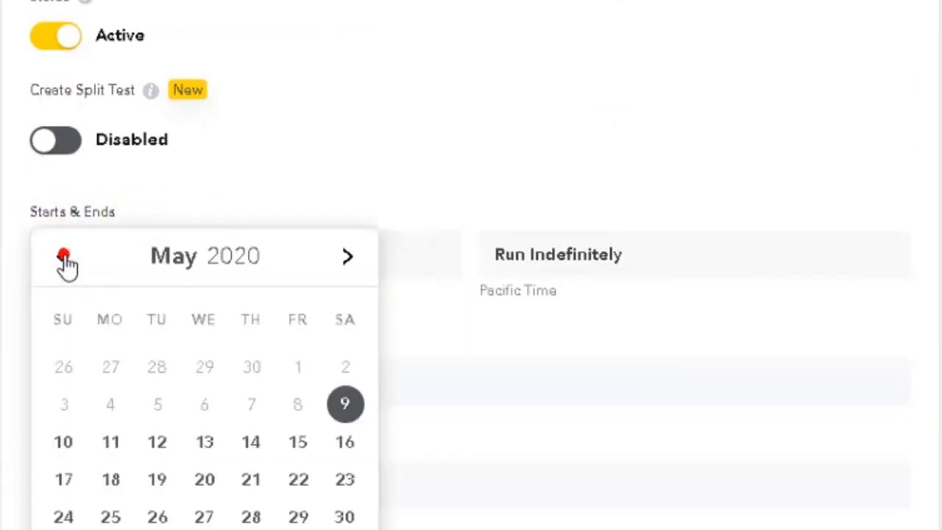
click(63, 256)
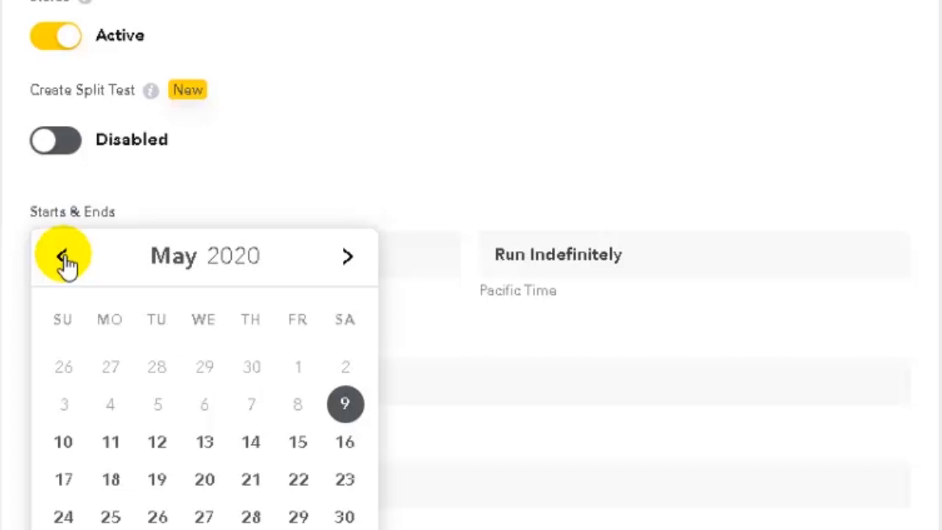
click(182, 197)
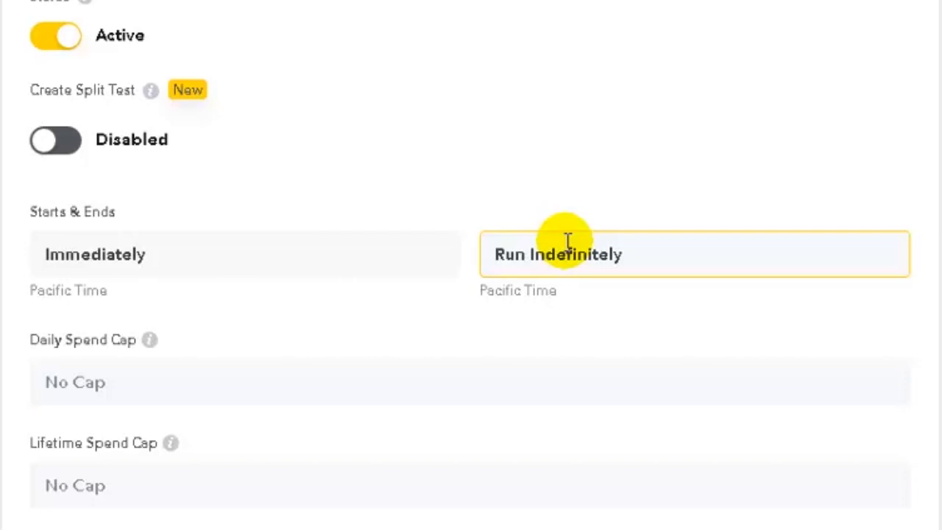
Set the daily spend cap to $20.00 after a $10.00 value is rejected
click(122, 381)
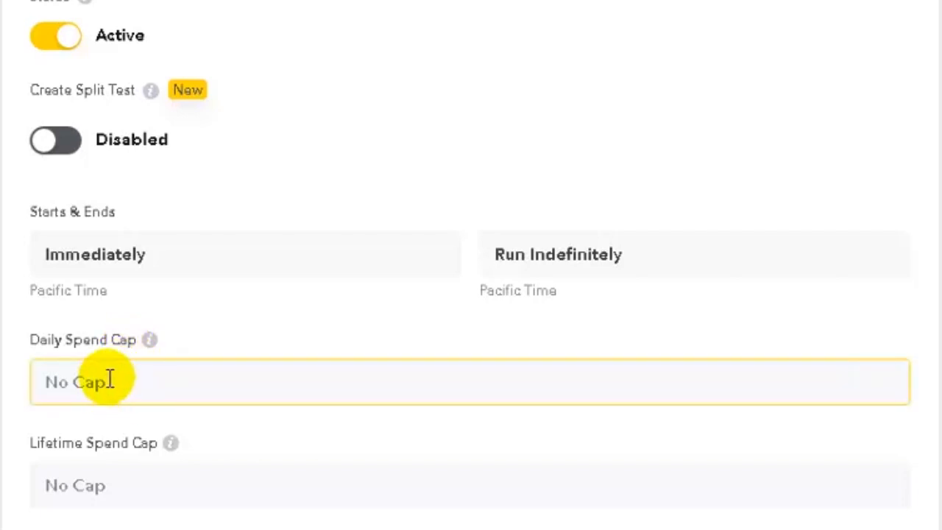
click(110, 378)
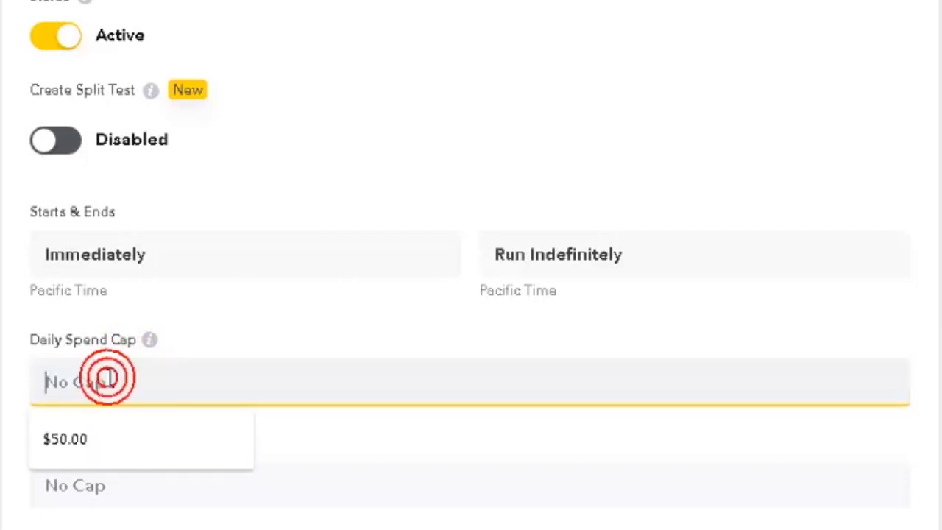
text(20)
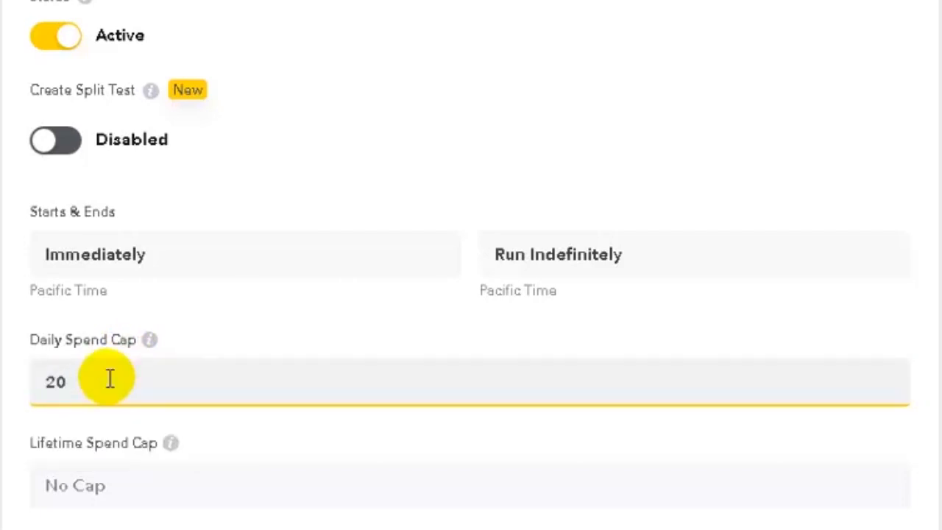
click(285, 307)
drag(113, 376, 17, 376)
text(10)
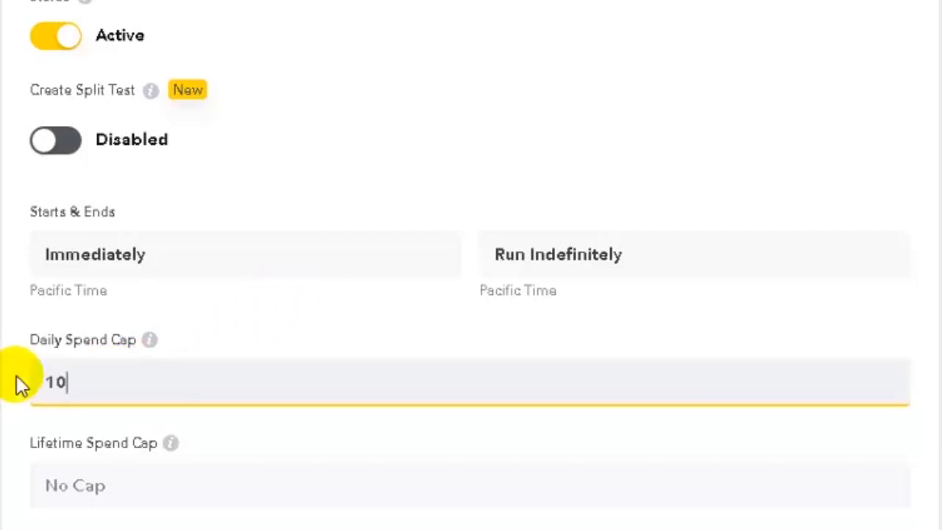
click(211, 336)
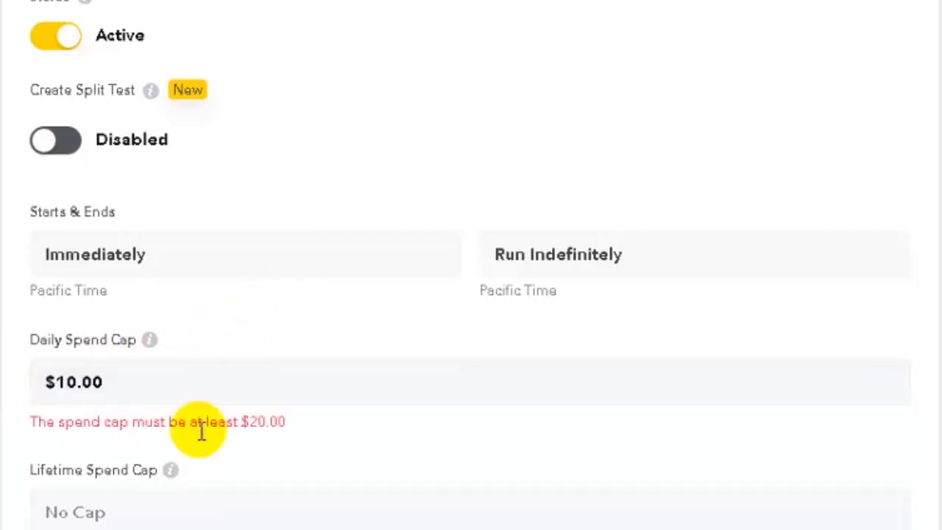
click(103, 382)
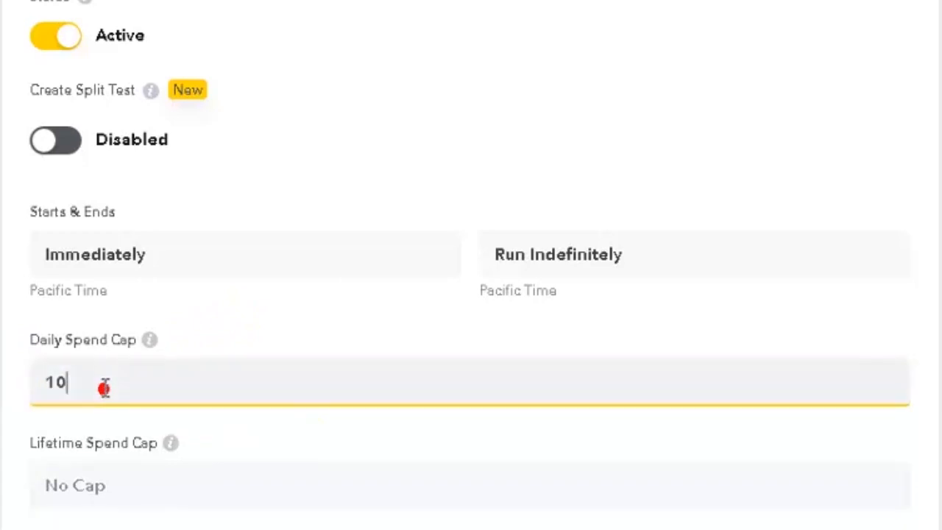
drag(89, 384, 41, 370)
text(20)
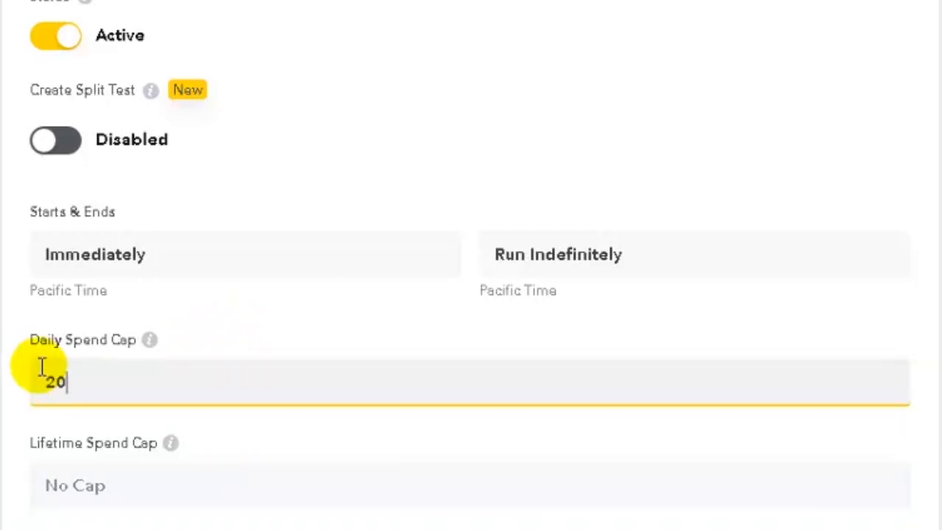
click(239, 438)
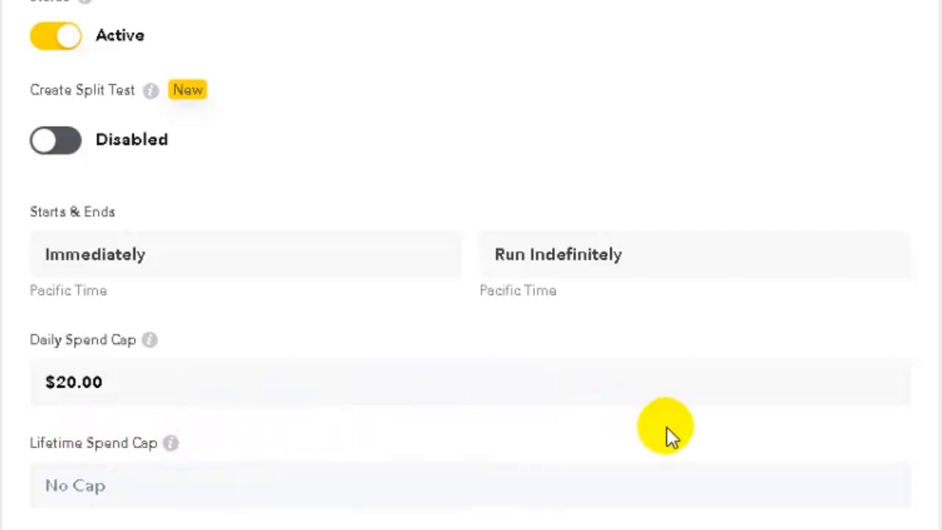
click(496, 475)
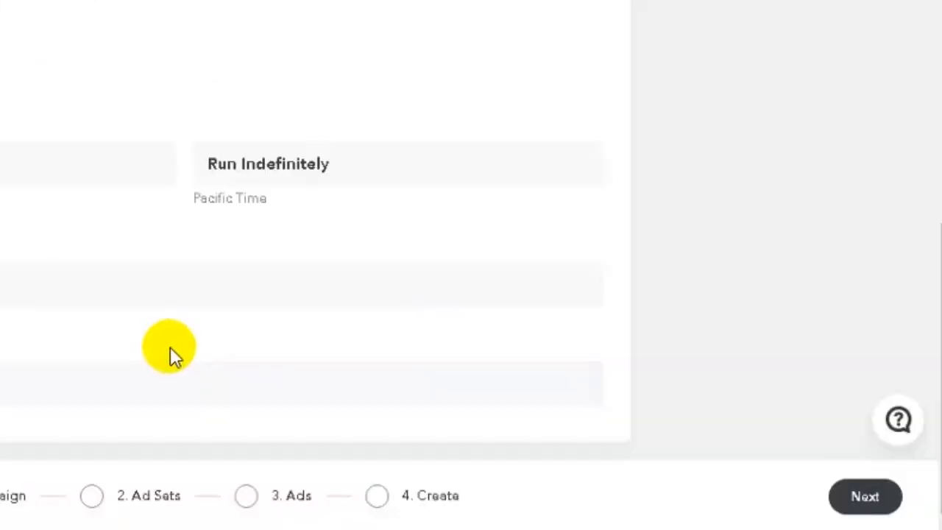
Move to the 'digital desi ad set' and review its format, attachment and placement options
click(865, 497)
click(243, 221)
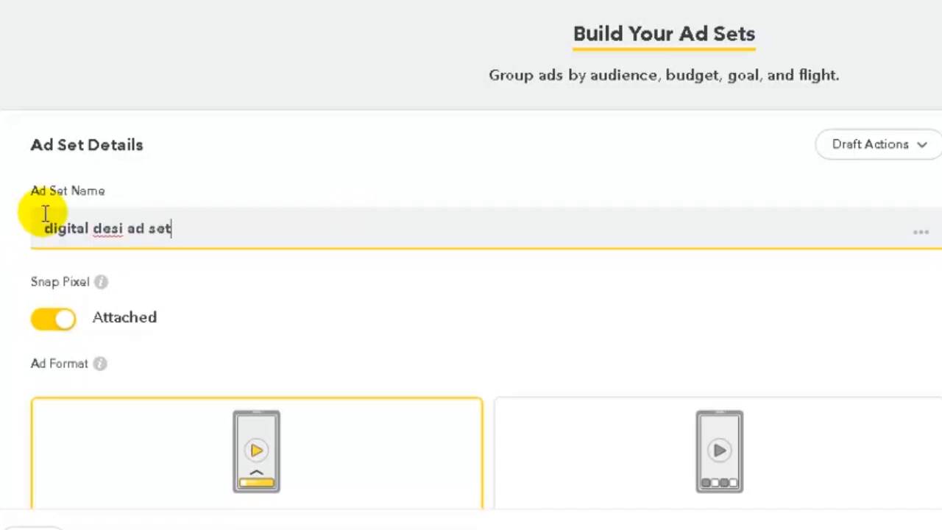
scroll(96, 248, down, 3)
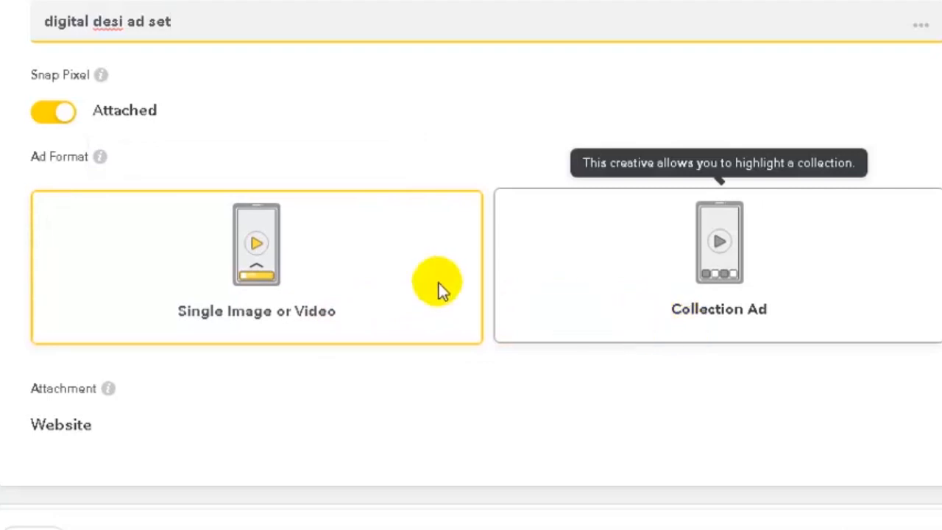
scroll(295, 274, down, 2)
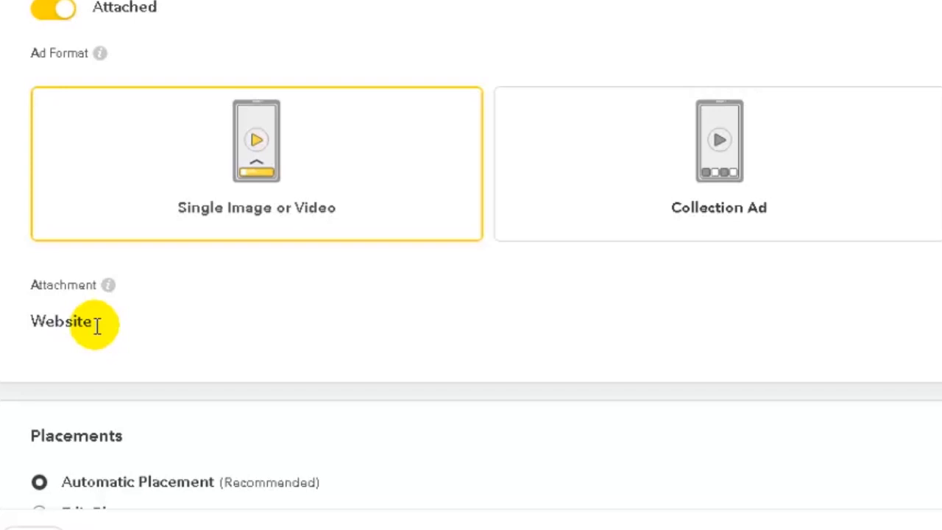
scroll(96, 326, down, 3)
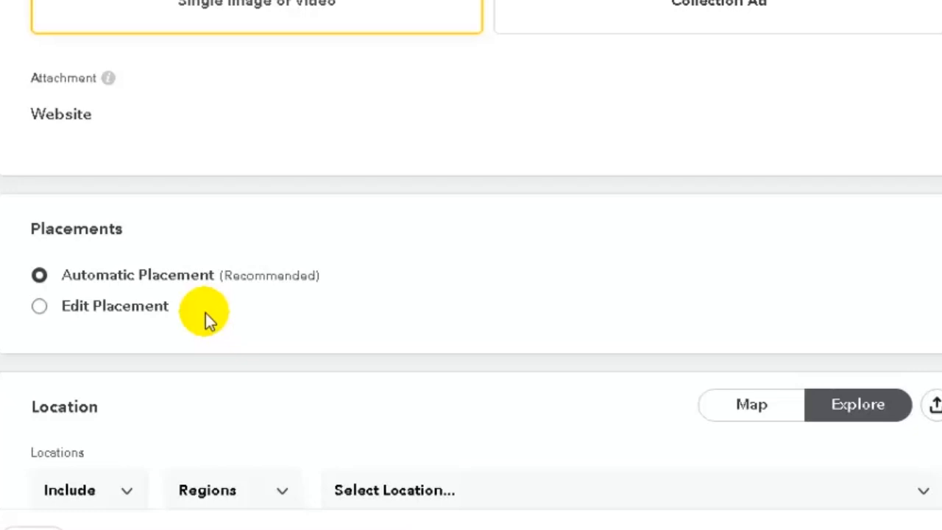
Switch to Edit Placement and include the Science & Technology content category
click(110, 306)
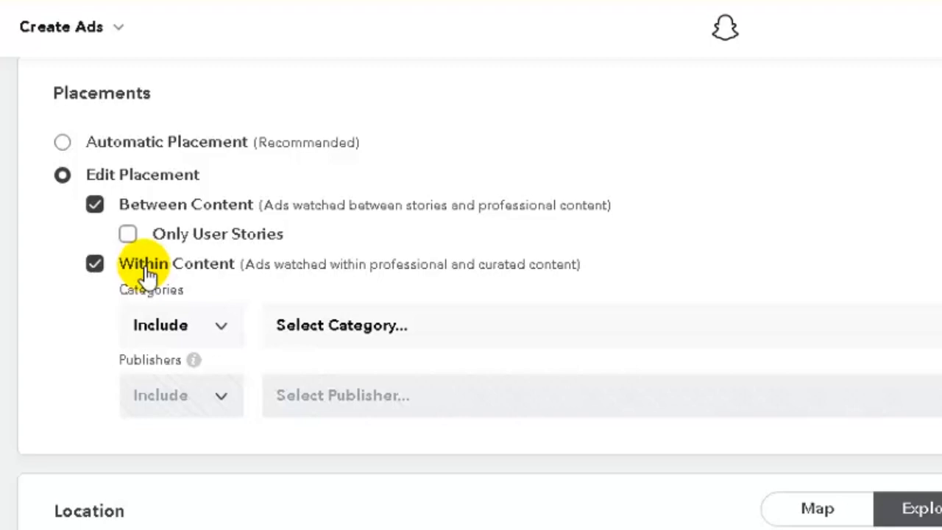
scroll(148, 272, down, 2)
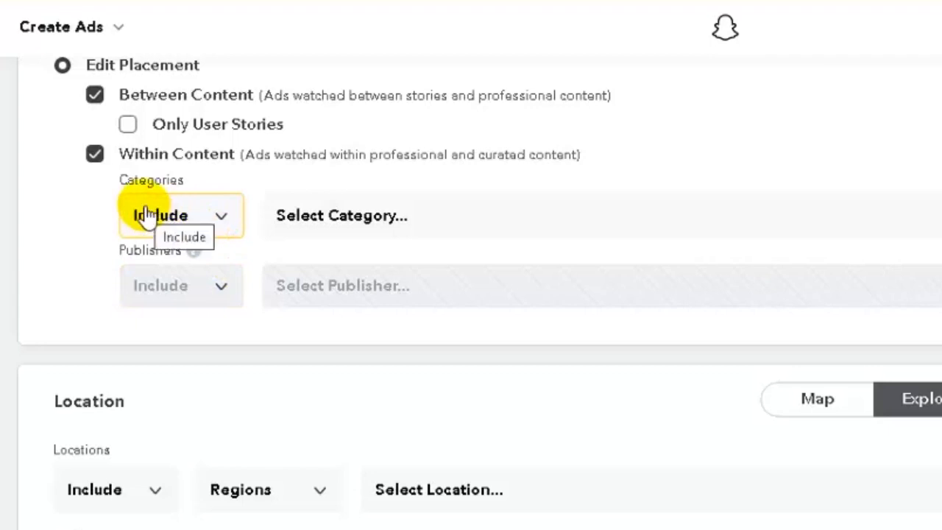
click(215, 220)
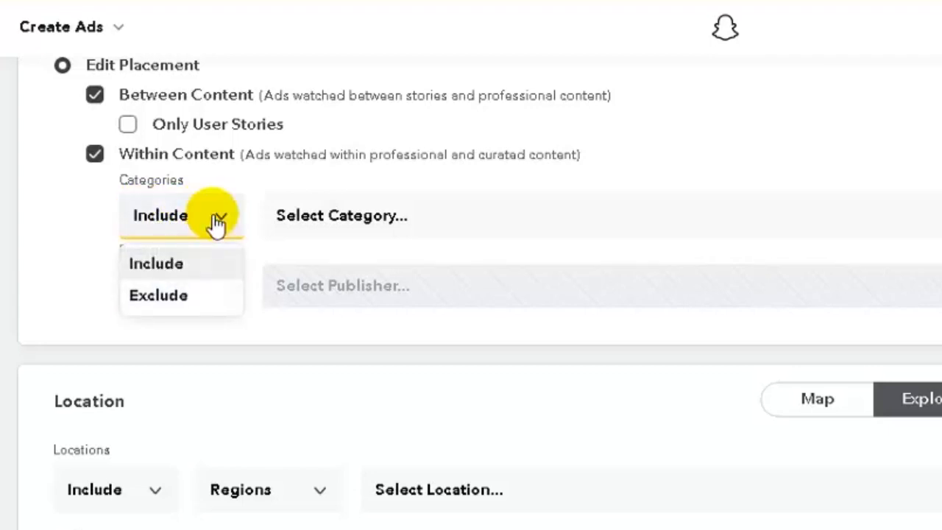
click(217, 222)
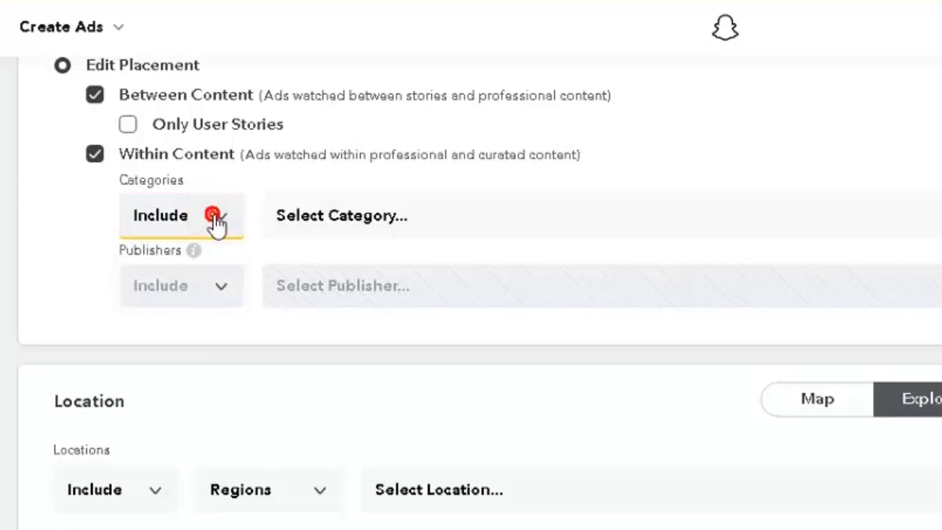
click(366, 225)
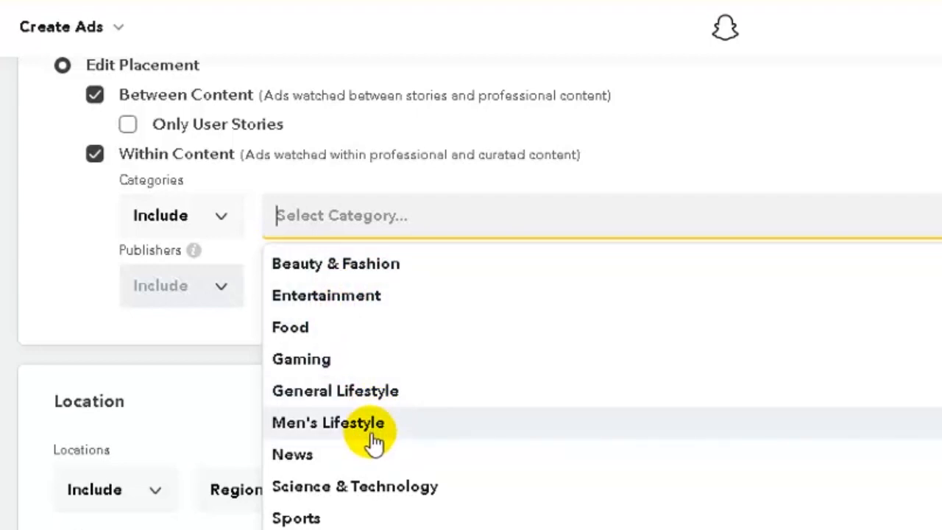
click(358, 489)
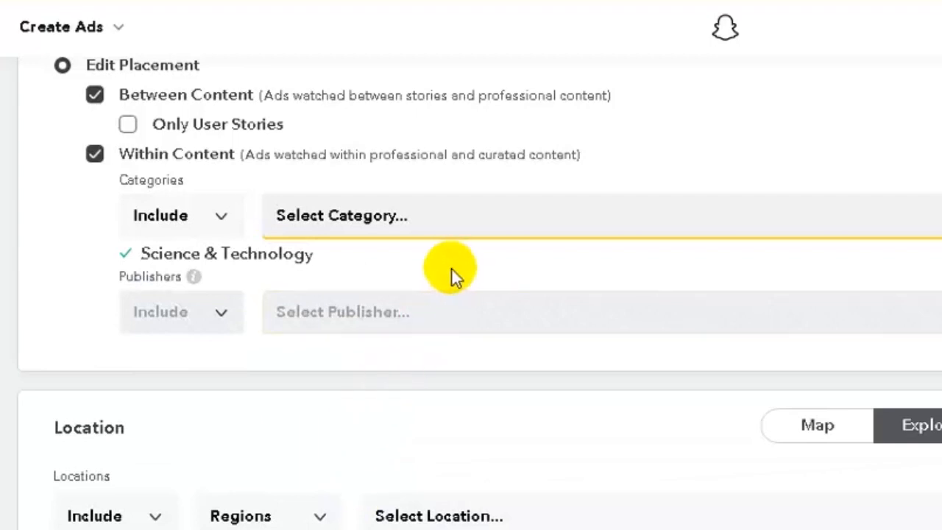
mouse_move(350, 267)
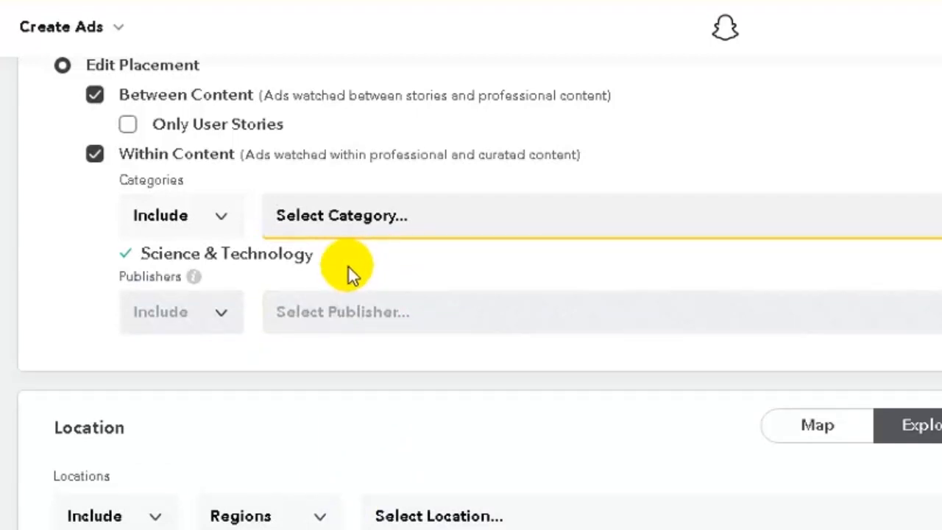
scroll(349, 268, down, 3)
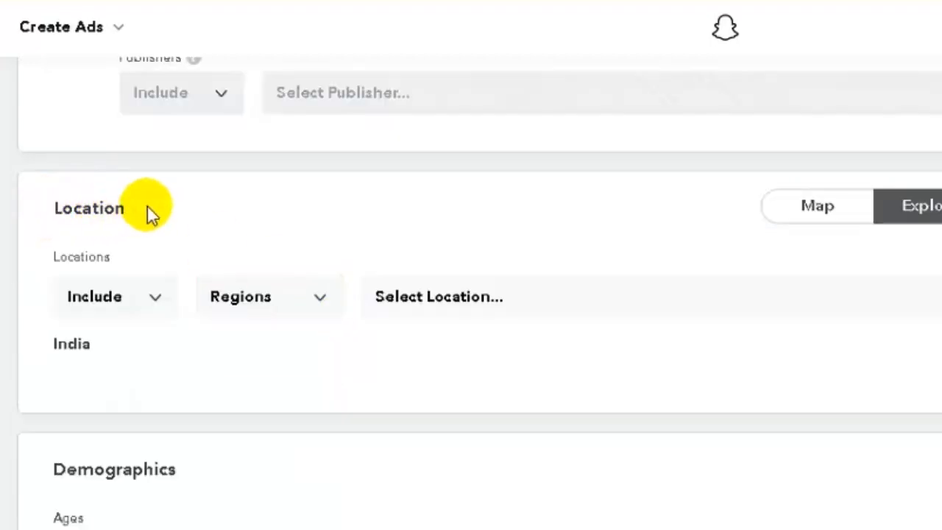
Keep locations on Include with Regions, and add Delhi as a target region
click(148, 300)
click(149, 302)
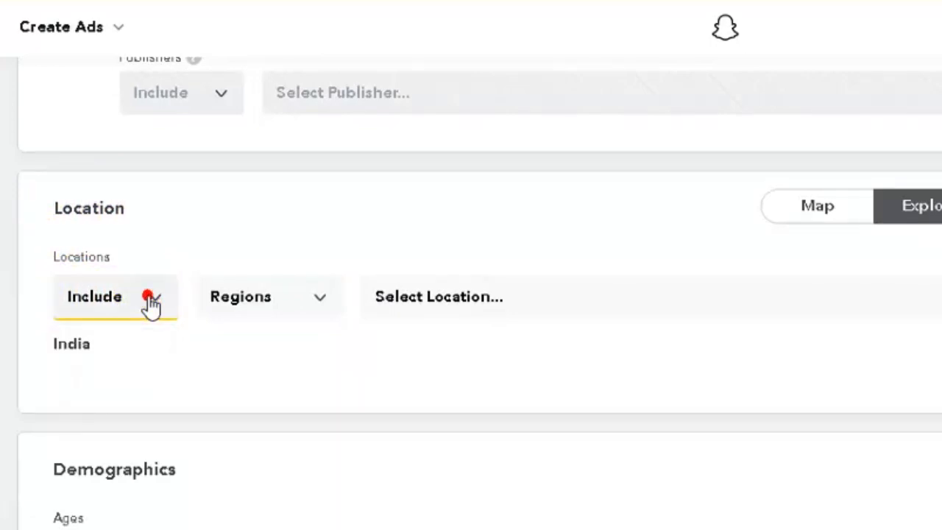
click(270, 308)
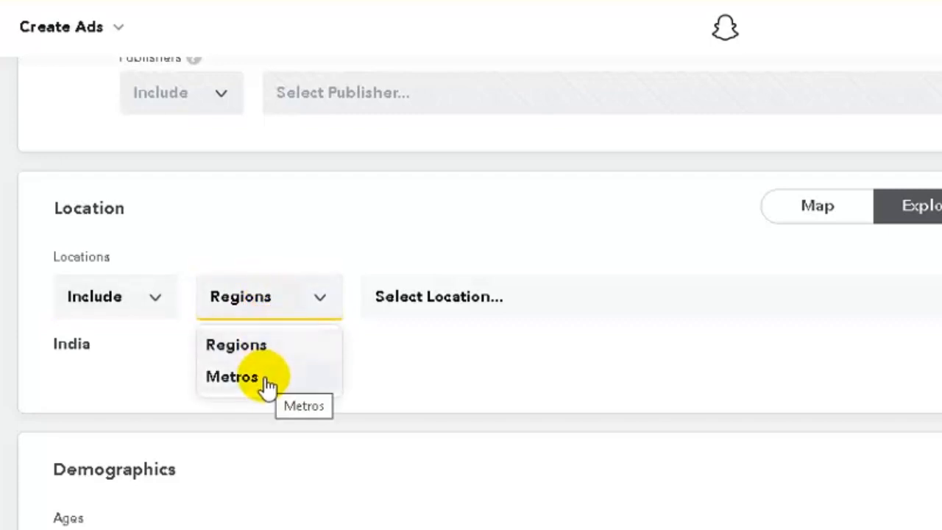
click(294, 316)
click(415, 309)
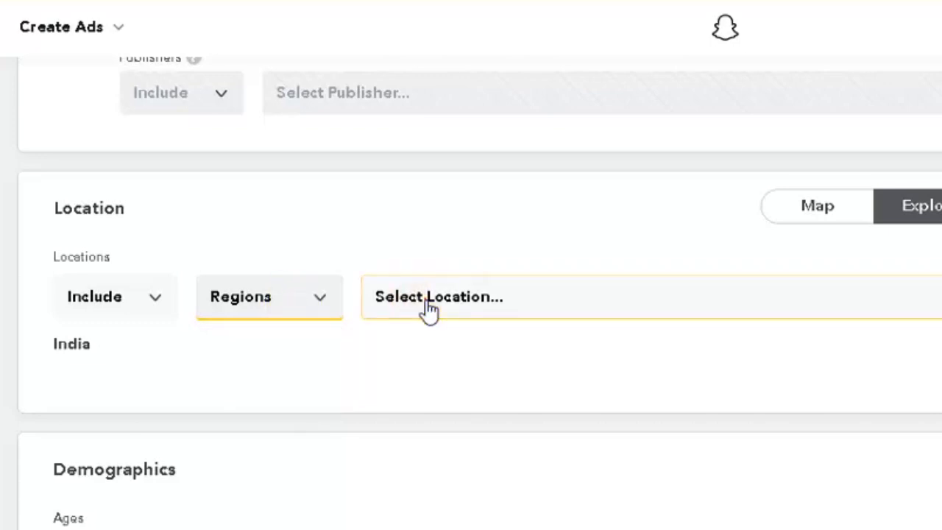
click(421, 298)
scroll(446, 412, down, 6)
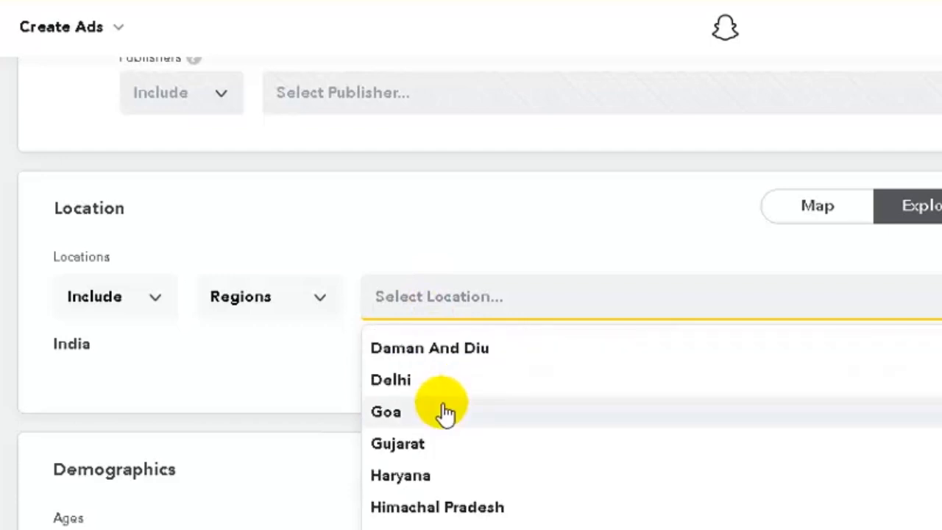
scroll(445, 418, up, 6)
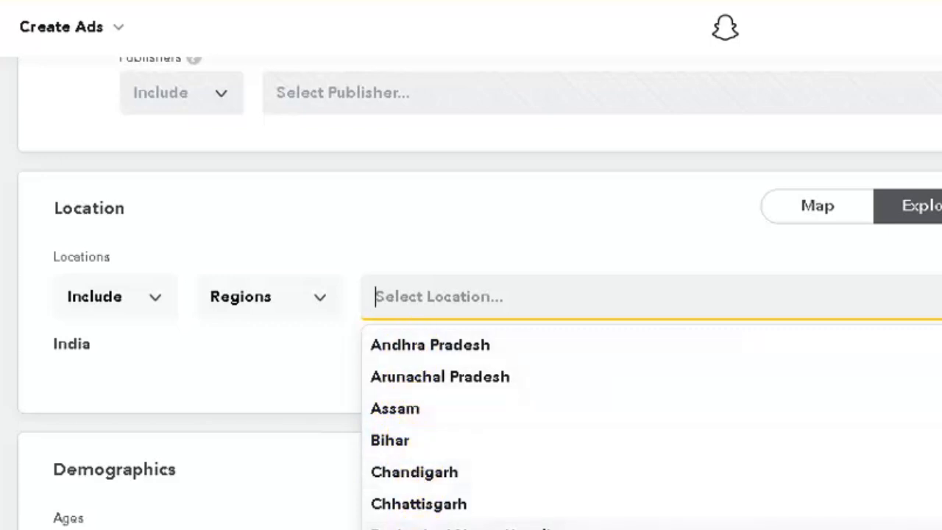
click(409, 529)
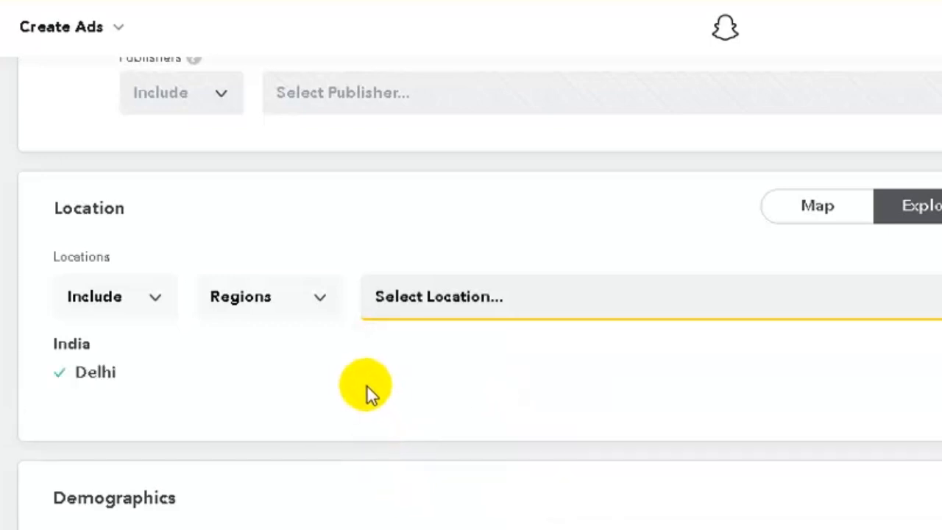
Switch the location type to Metros and add Kanpur, UP
click(308, 309)
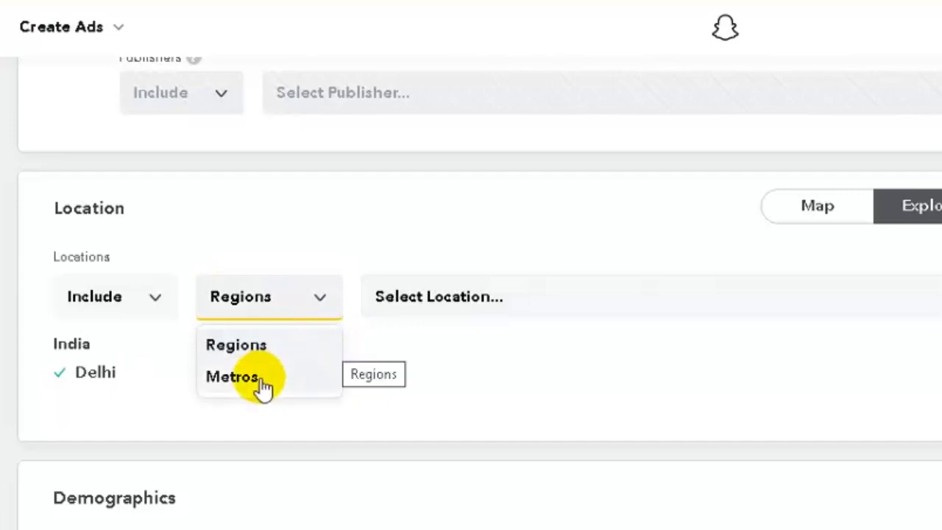
click(263, 380)
click(432, 312)
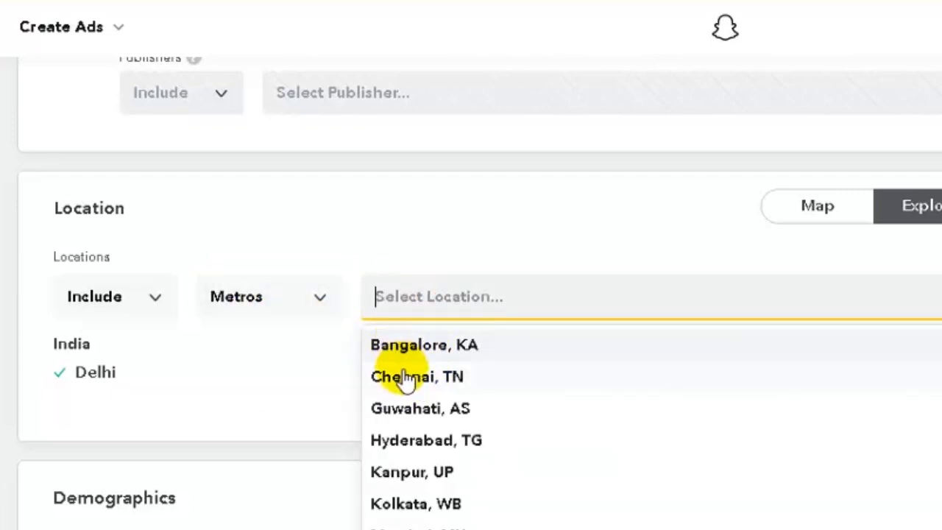
click(402, 482)
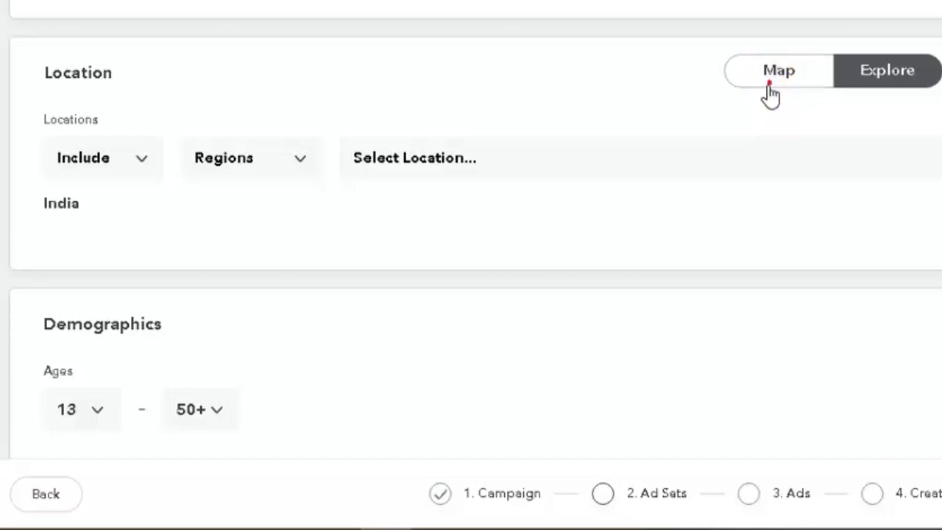
Switch to map targeting, centre on Surat and drop a pin near Amroli with a ~43 km radius
click(771, 94)
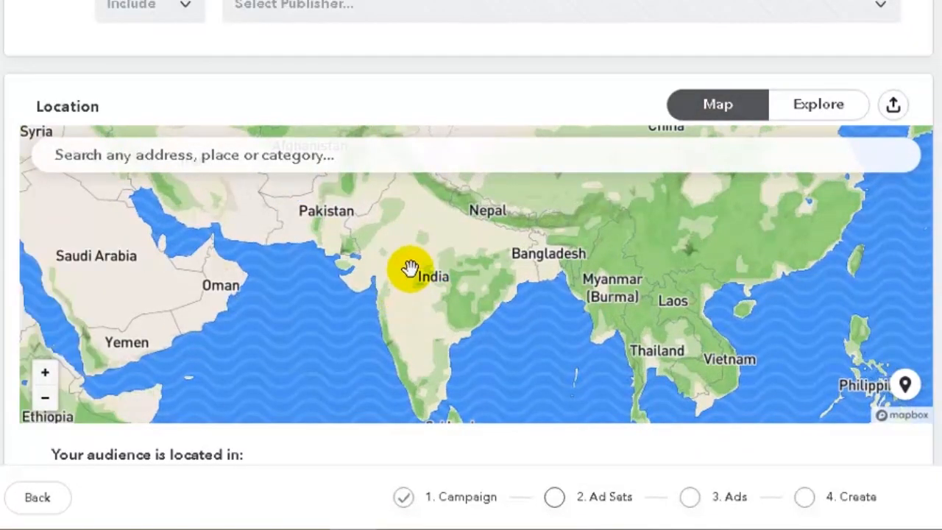
scroll(389, 270, up, 5)
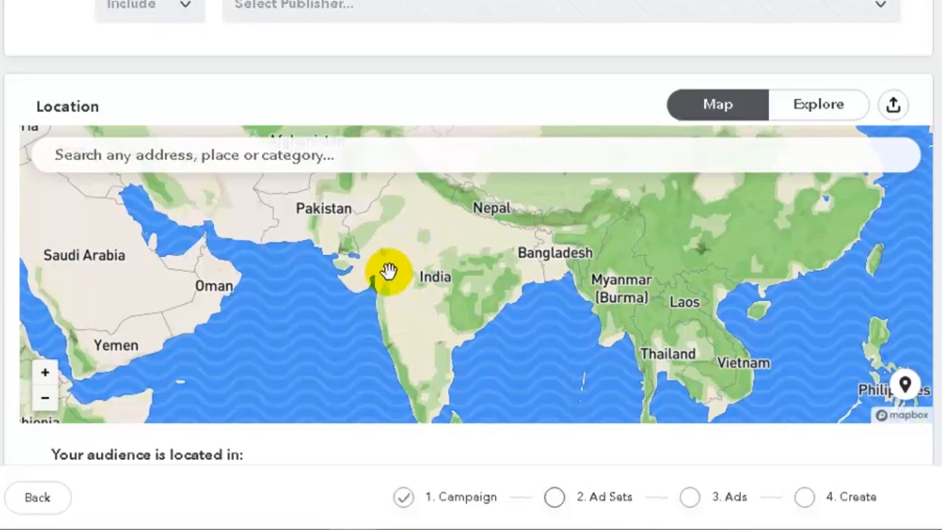
scroll(388, 271, up, 6)
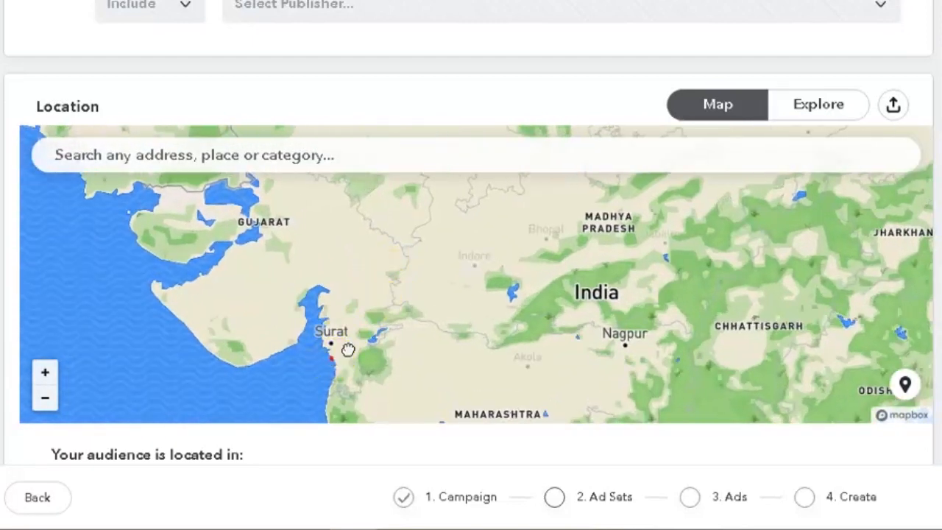
drag(333, 352, 394, 316)
scroll(391, 309, up, 6)
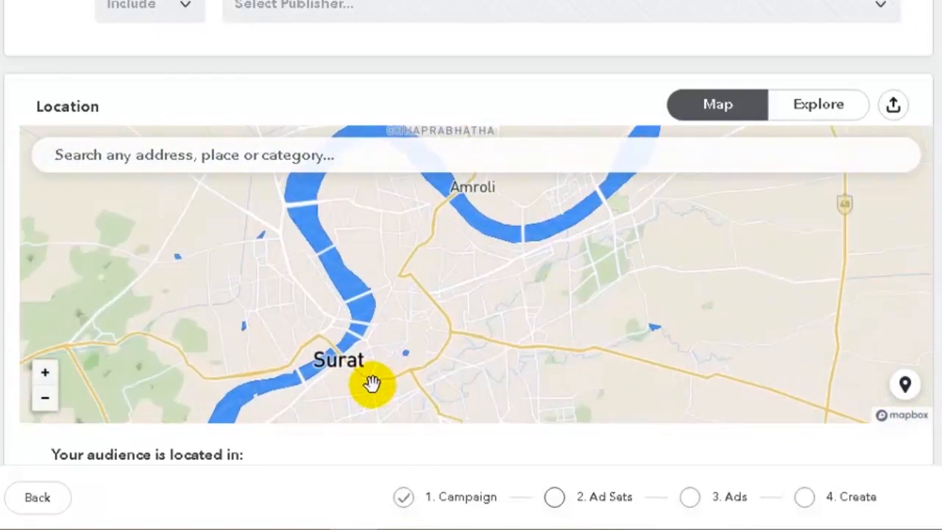
drag(425, 351, 403, 391)
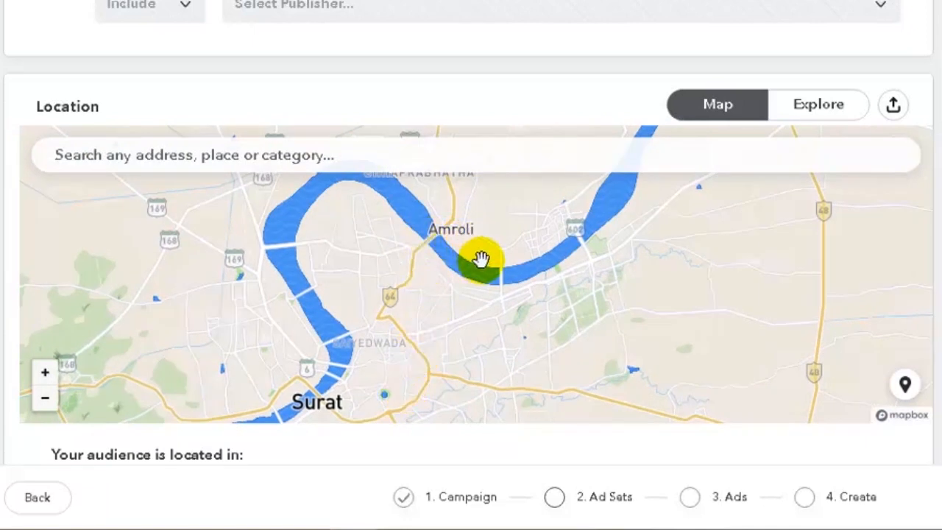
click(906, 387)
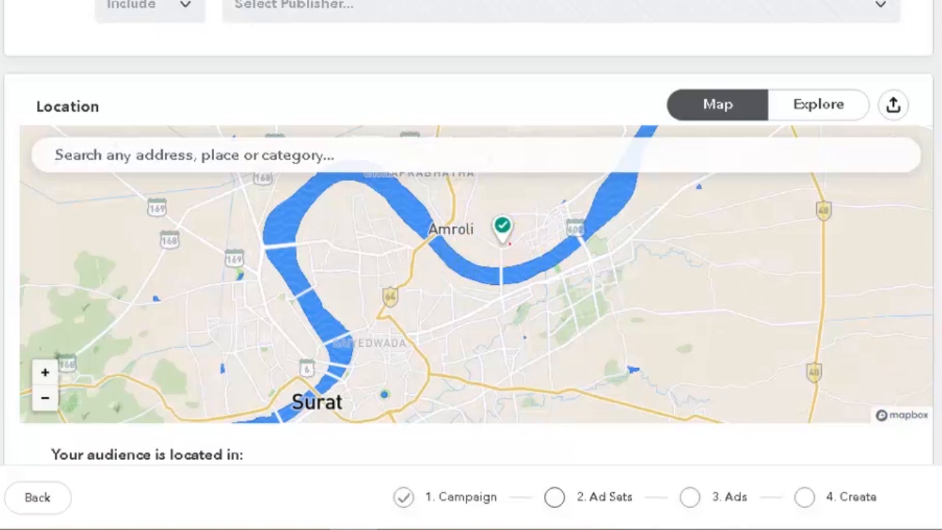
click(503, 236)
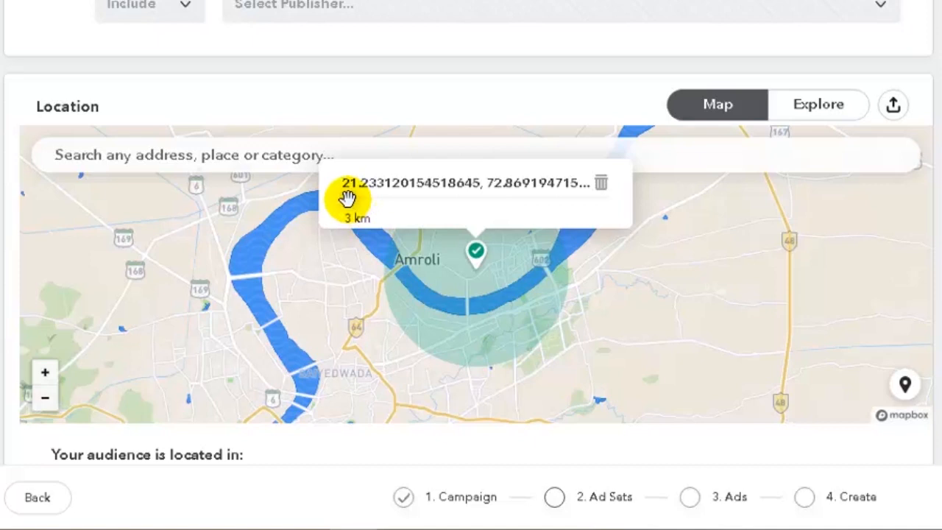
drag(347, 197, 407, 200)
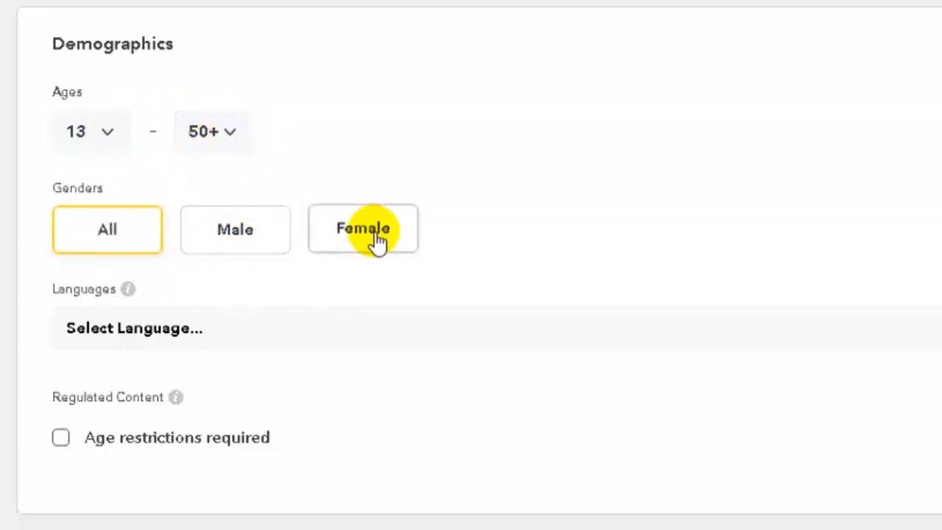
Choose English from the Demographics Languages list
click(345, 331)
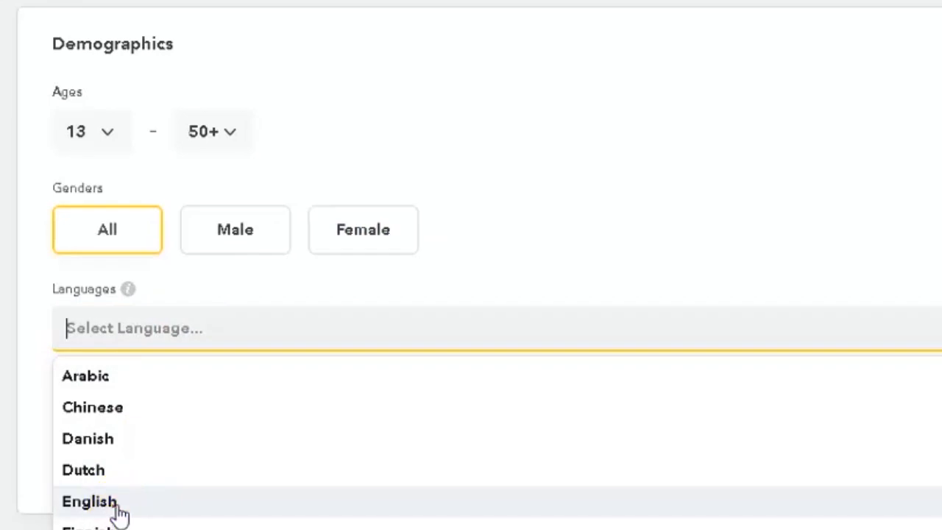
click(116, 508)
scroll(264, 382, down, 2)
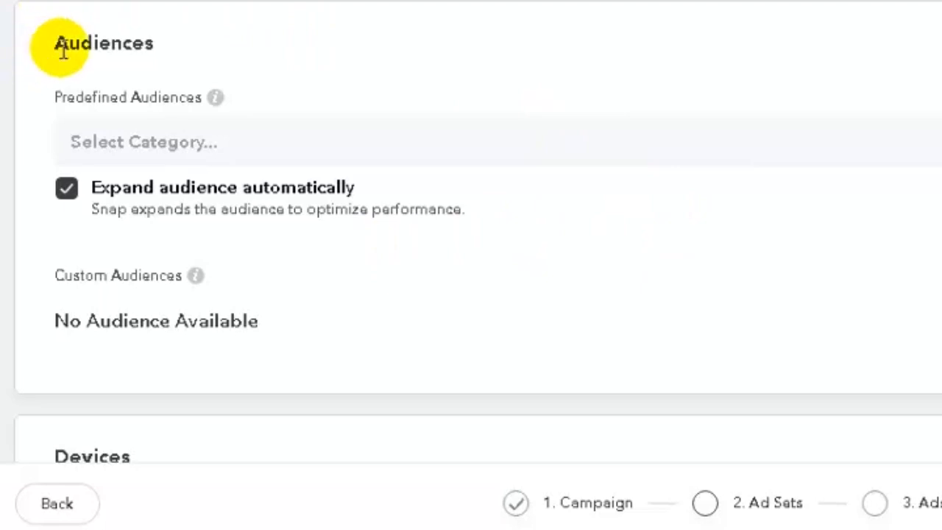
click(100, 143)
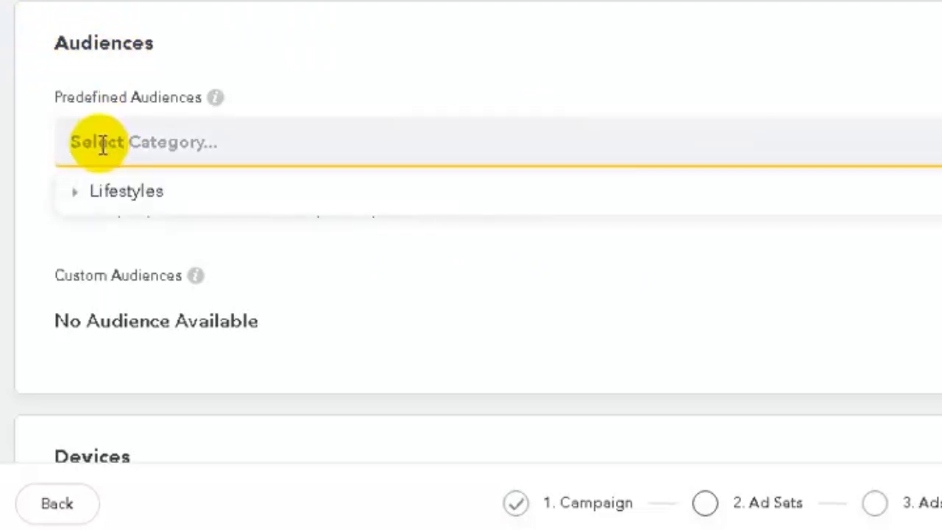
click(113, 201)
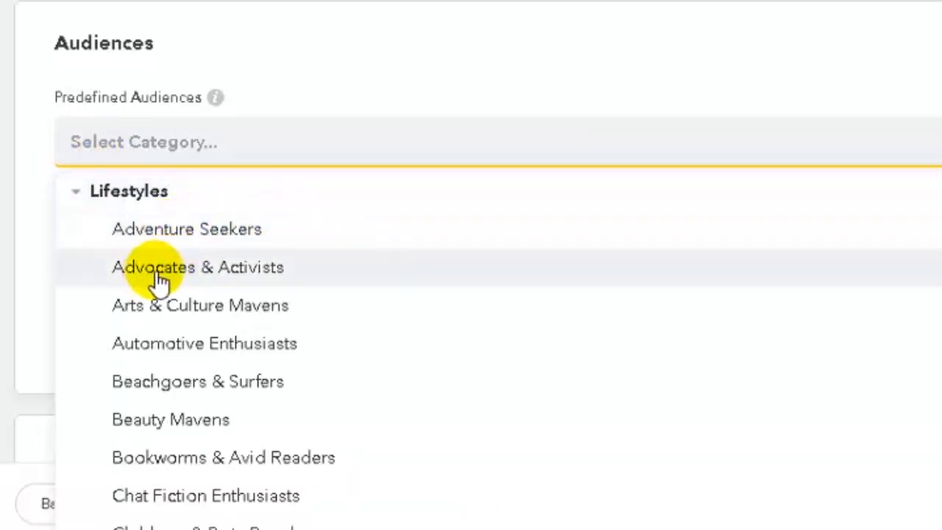
scroll(258, 311, down, 5)
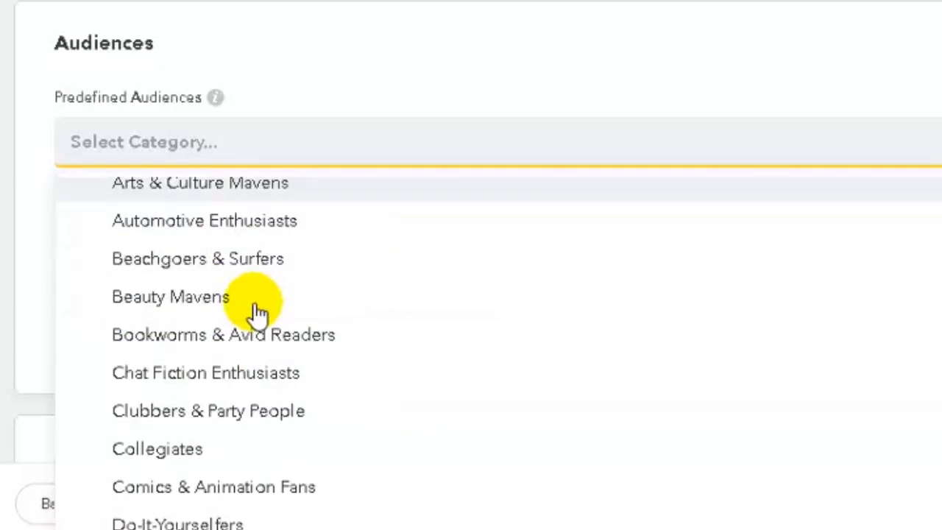
scroll(258, 312, down, 5)
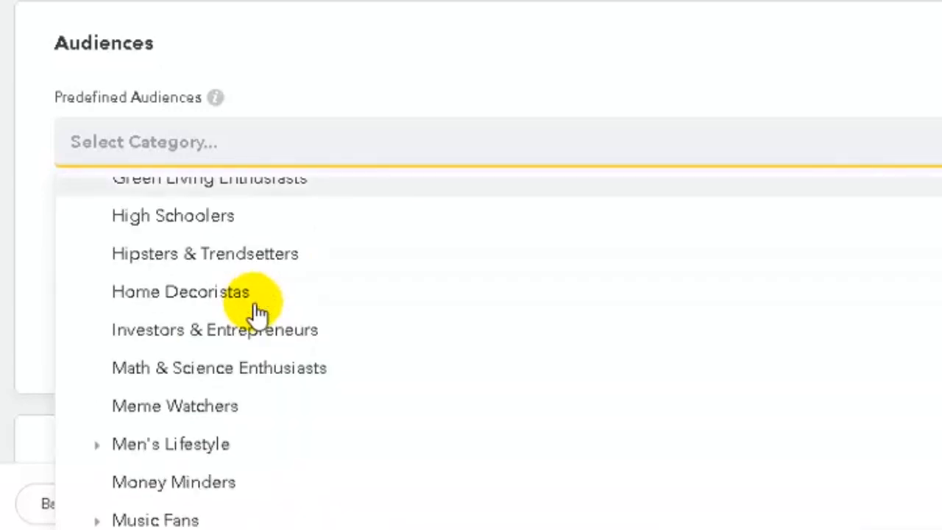
scroll(256, 302, up, 4)
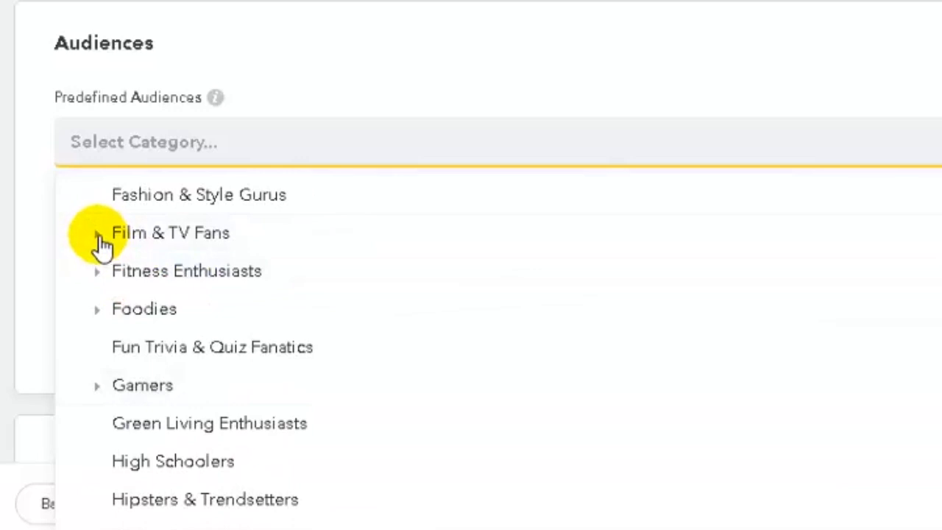
click(102, 240)
scroll(193, 279, down, 2)
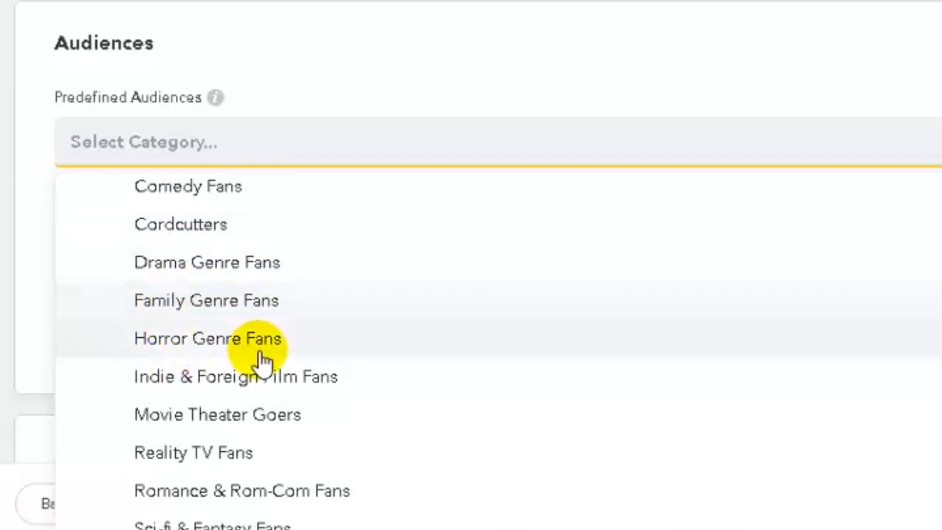
scroll(243, 361, up, 3)
click(99, 360)
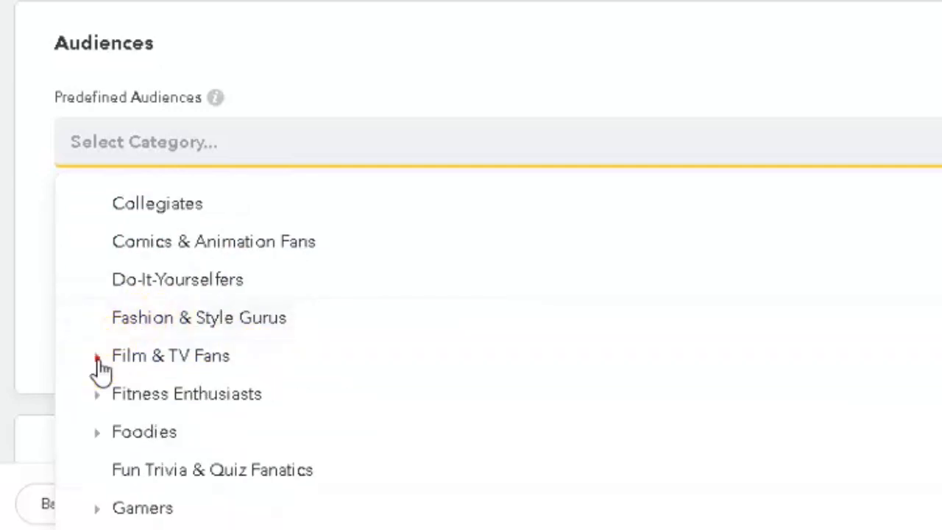
scroll(239, 293, up, 3)
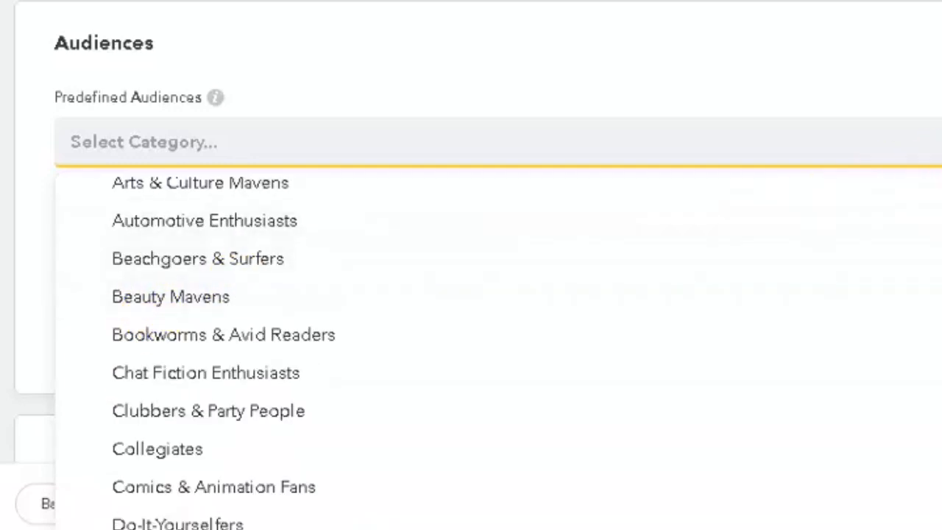
click(938, 141)
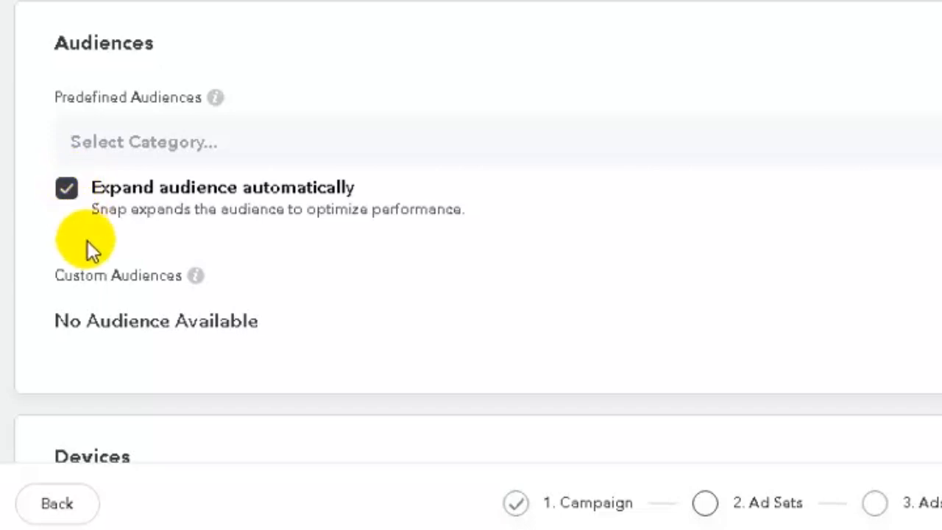
drag(52, 322, 267, 328)
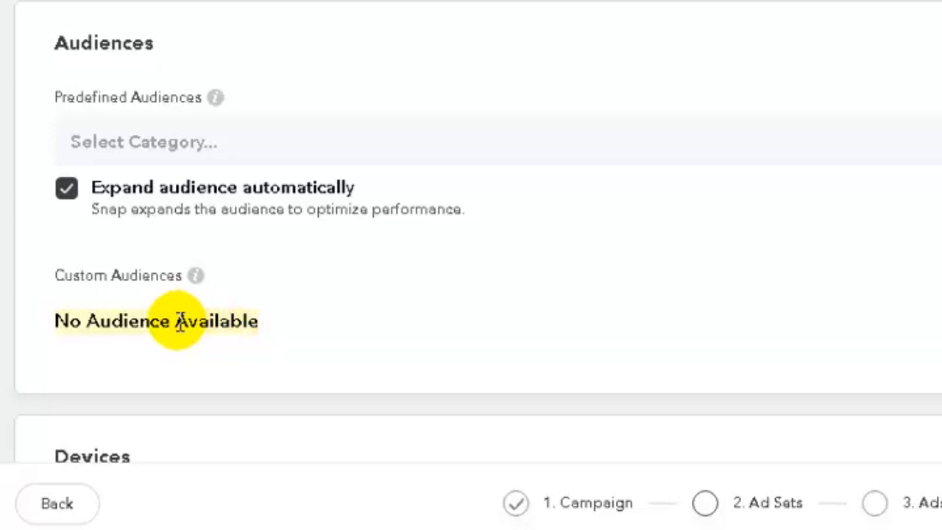
scroll(368, 353, down, 5)
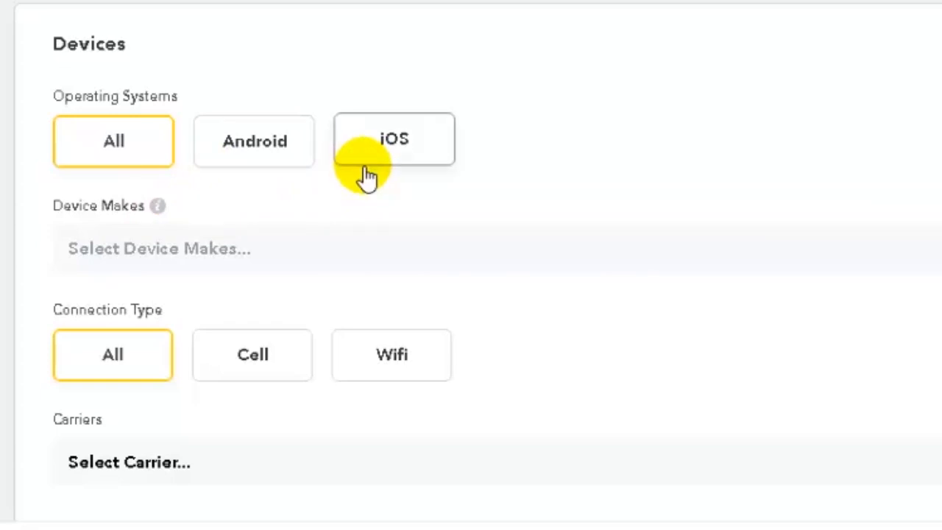
click(268, 247)
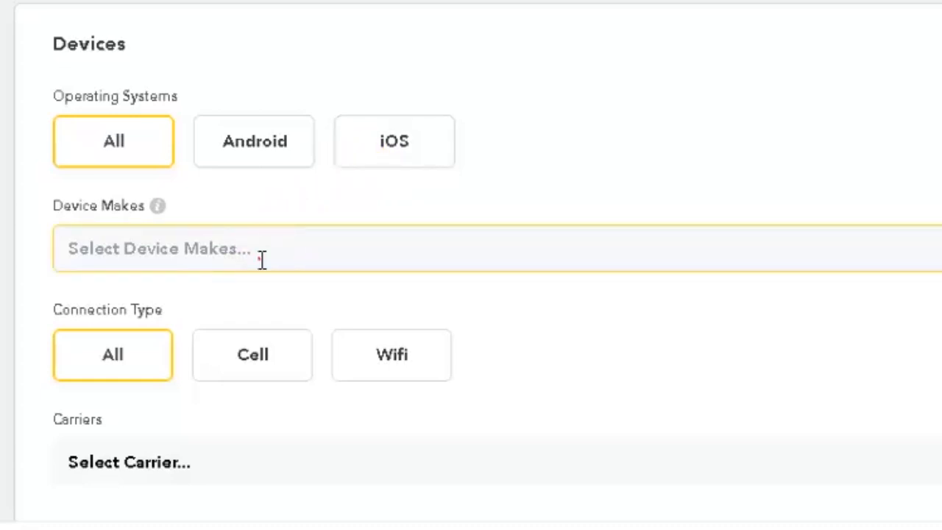
click(262, 258)
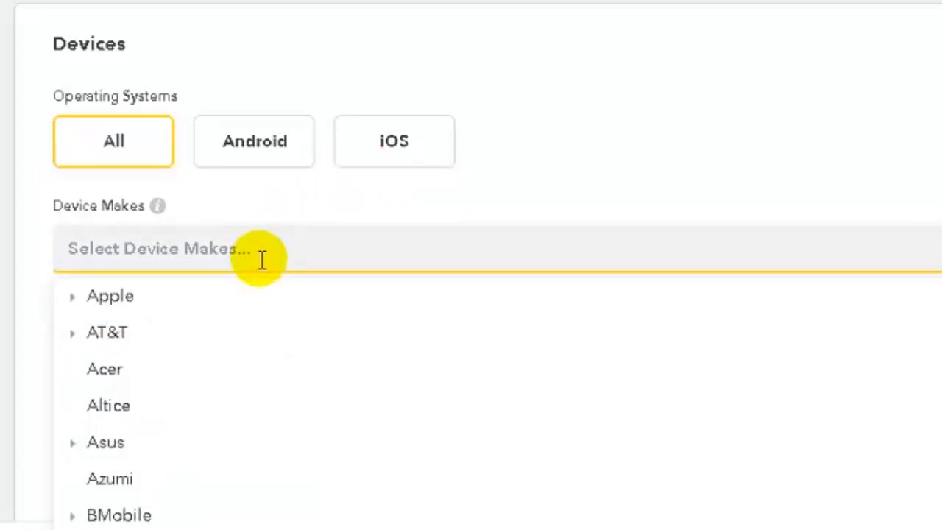
click(262, 259)
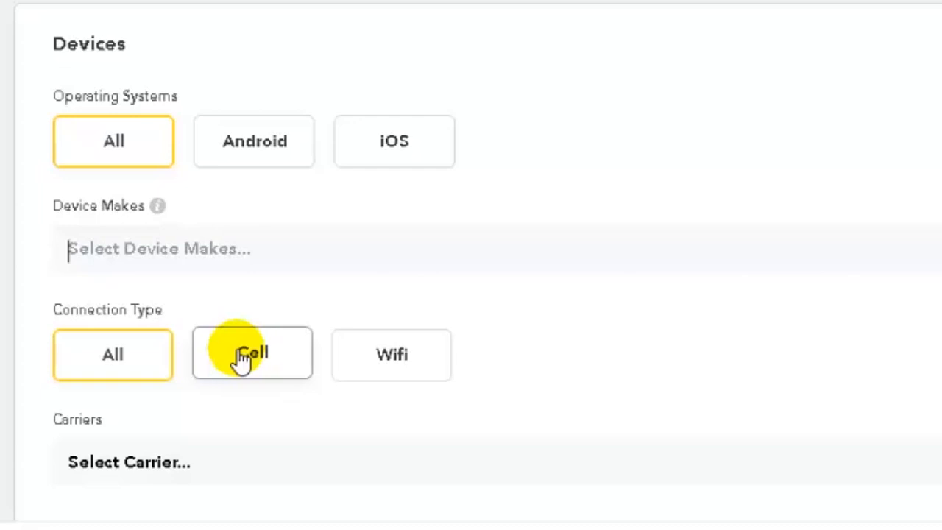
scroll(221, 369, down, 2)
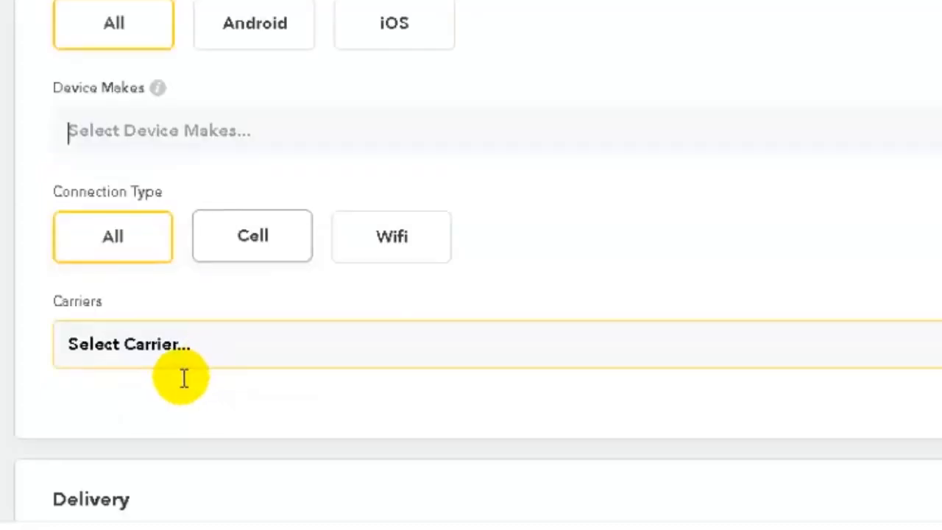
click(131, 356)
scroll(208, 405, down, 5)
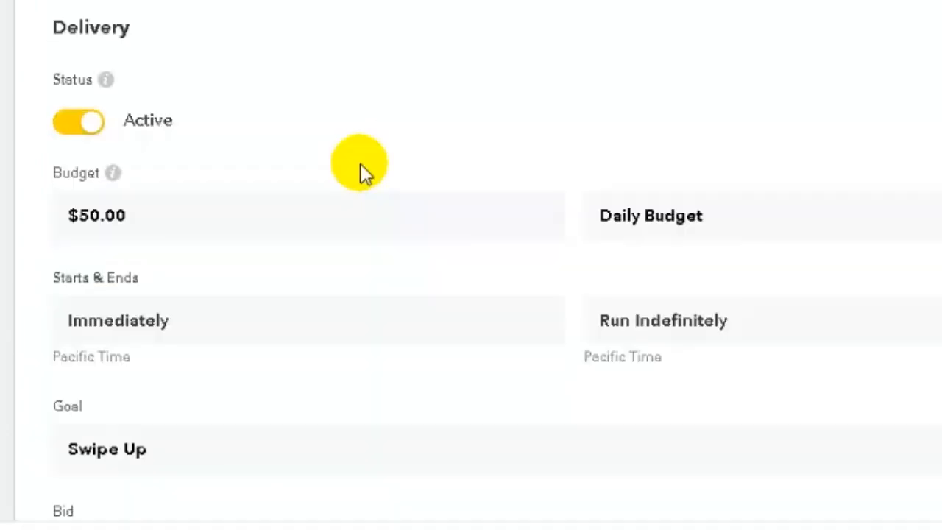
click(232, 197)
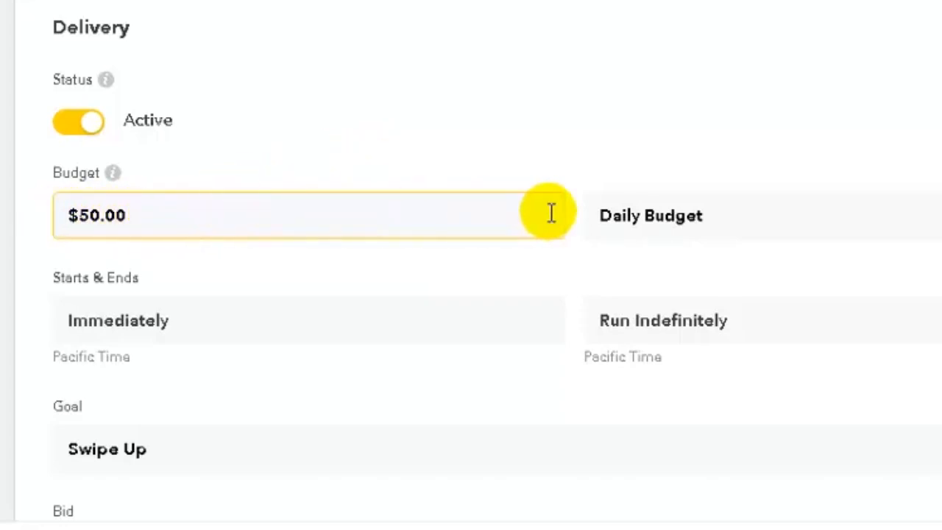
click(708, 218)
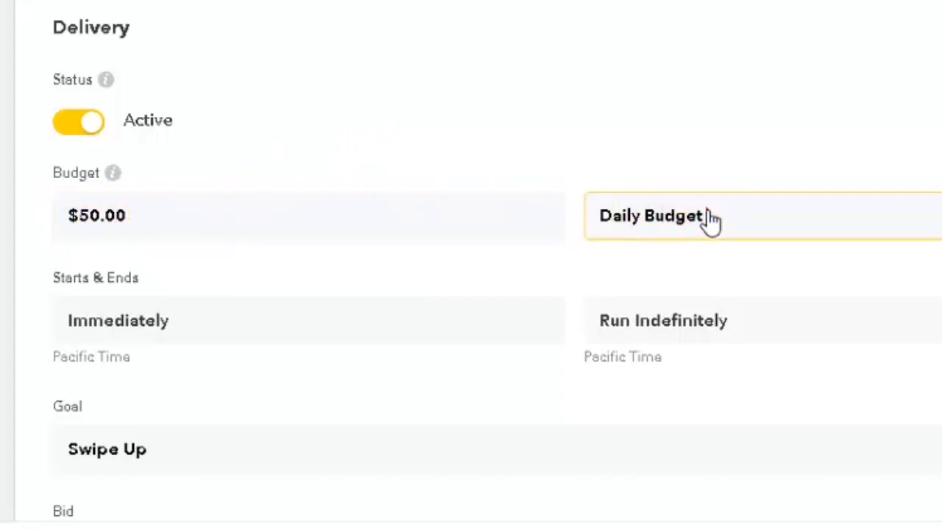
click(709, 217)
click(692, 232)
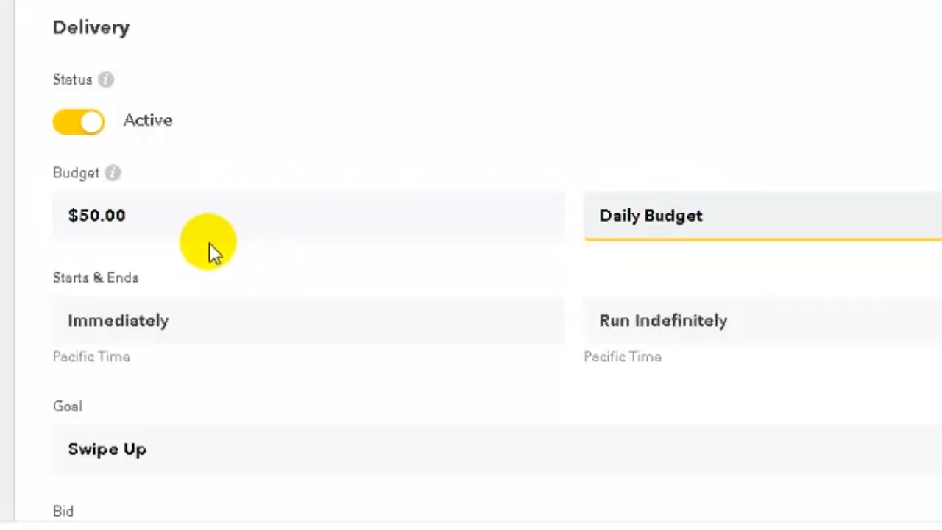
click(169, 322)
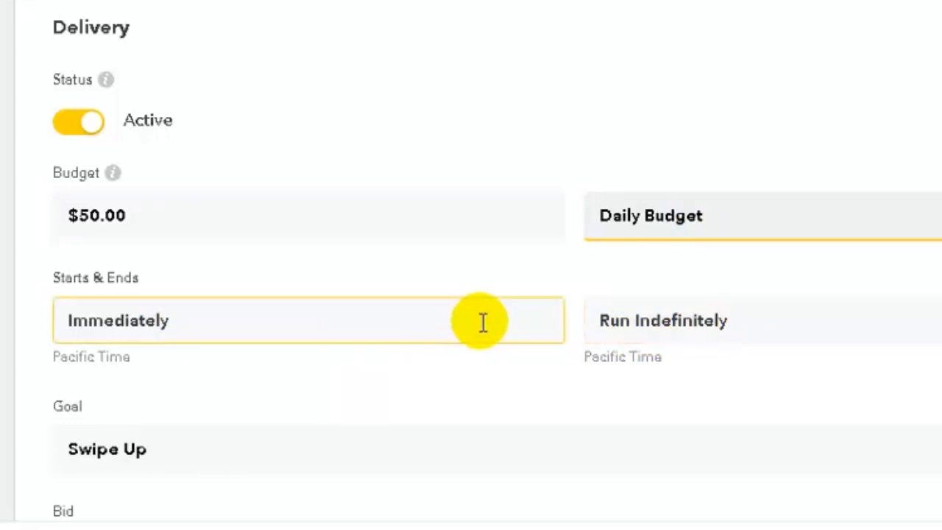
scroll(490, 319, down, 2)
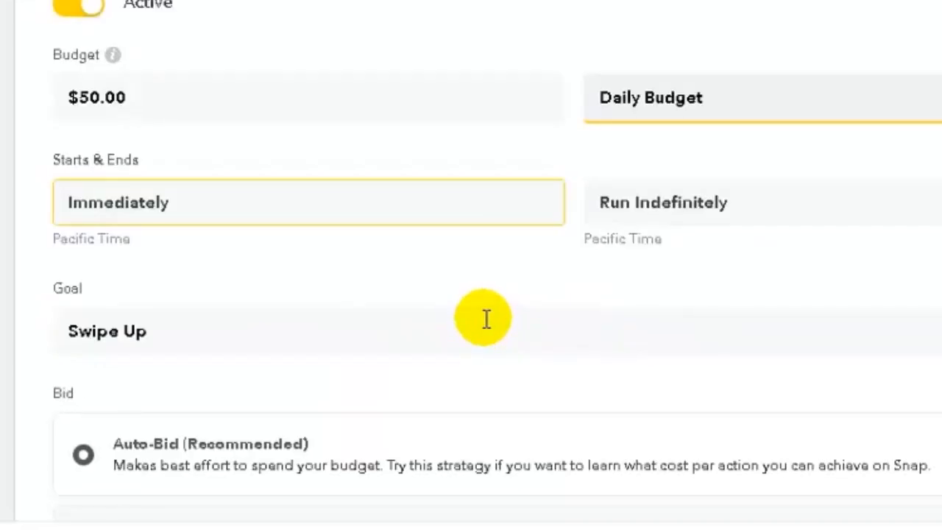
click(168, 347)
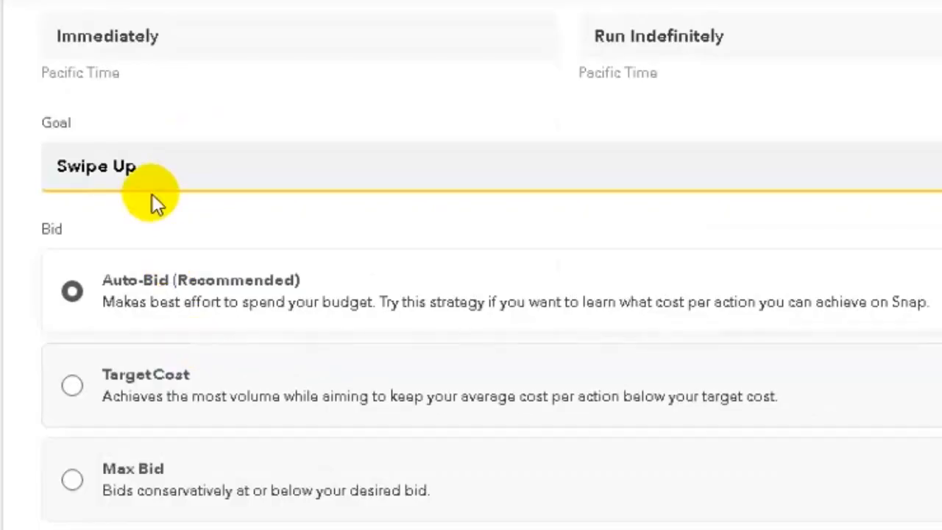
scroll(153, 201, down, 2)
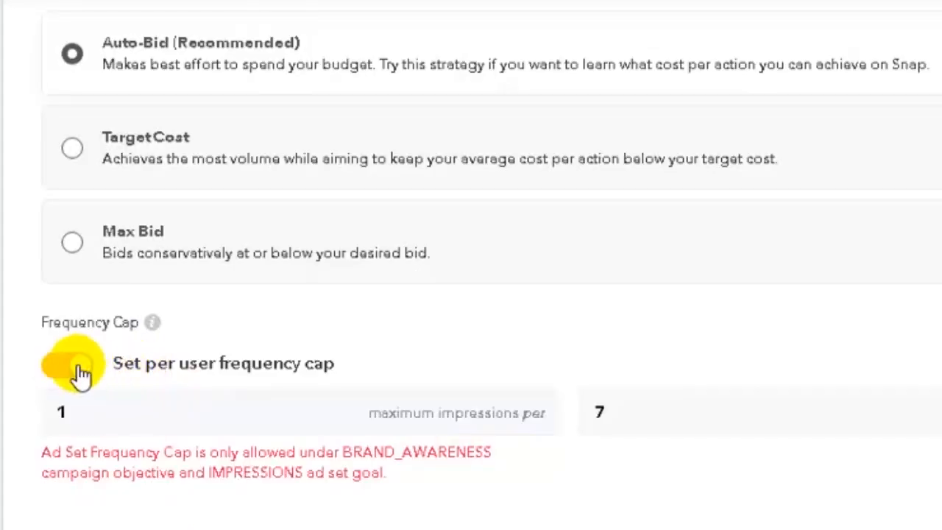
click(76, 365)
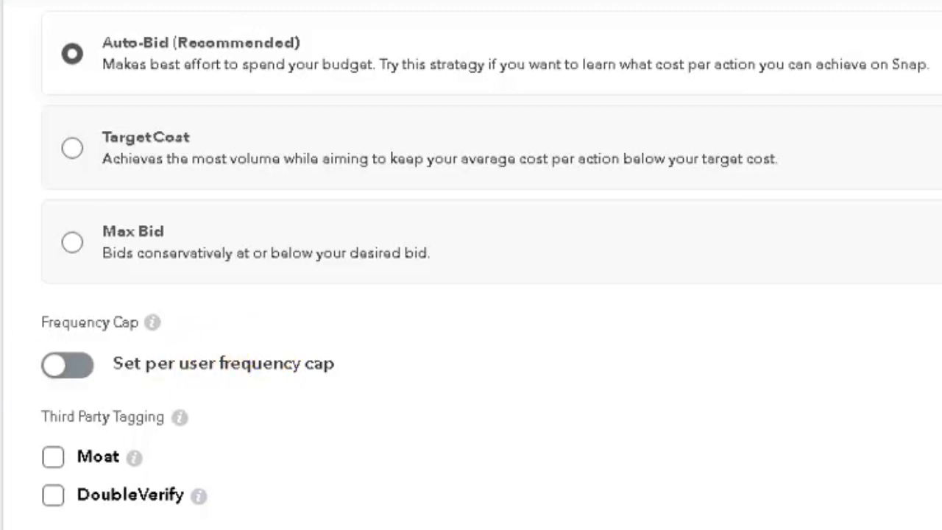
Enable the per-user frequency cap with 3 maximum impressions and a period value of 1
click(79, 376)
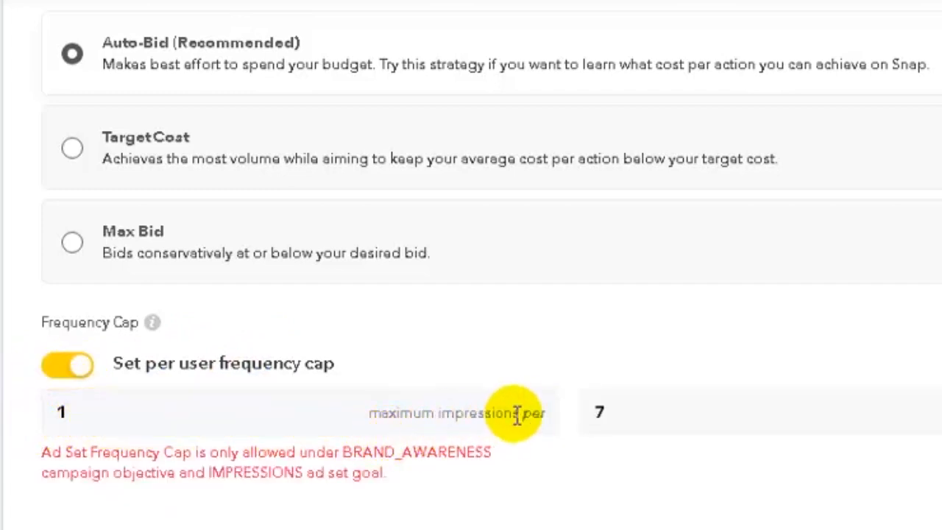
click(725, 417)
click(83, 429)
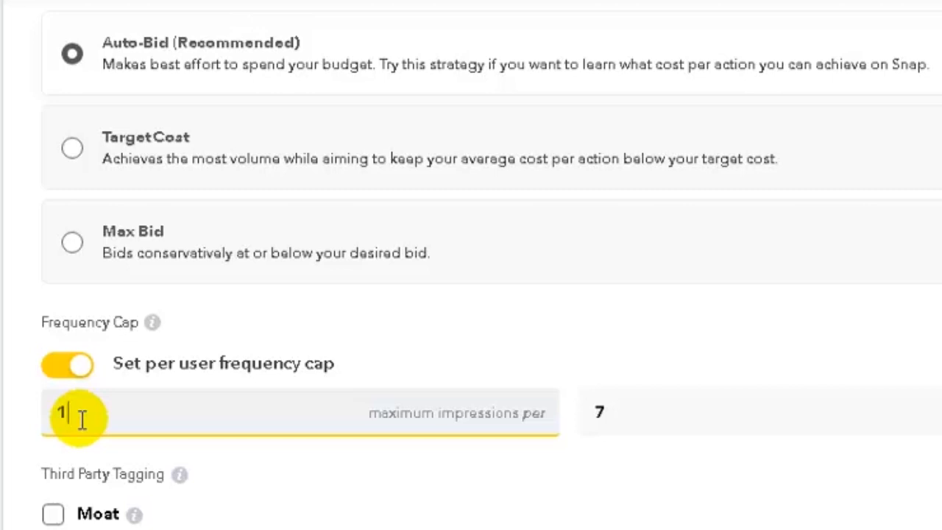
key(BackSpace)
text(3)
click(641, 412)
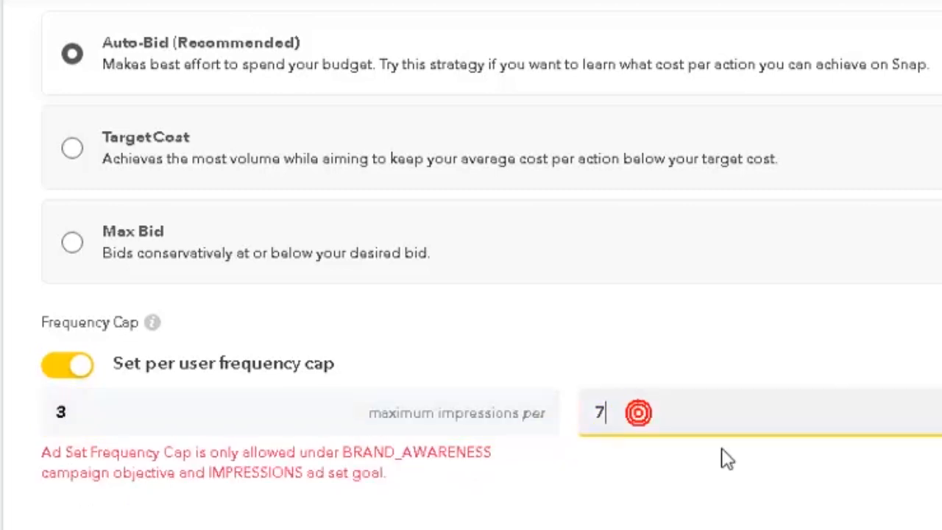
key(BackSpace)
text(1)
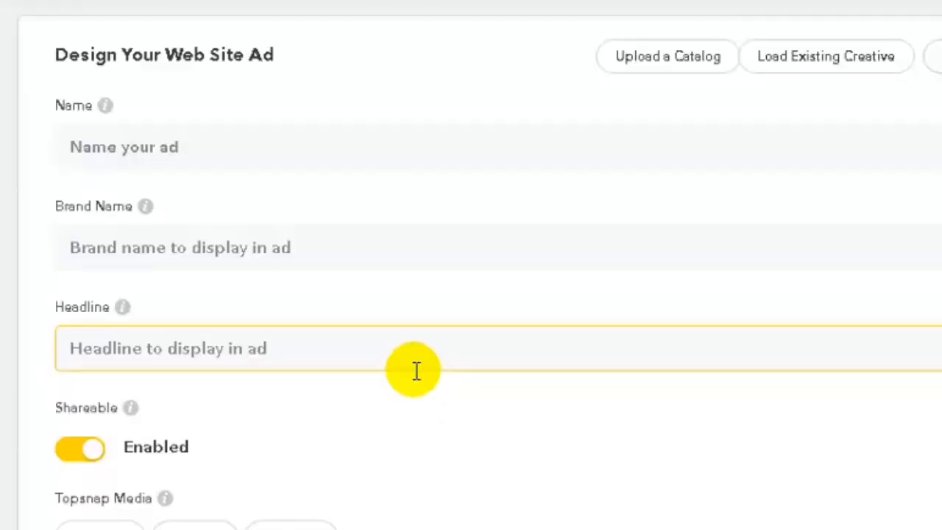
Name the web site ad 'digital desi ad'
mouse_move(104, 108)
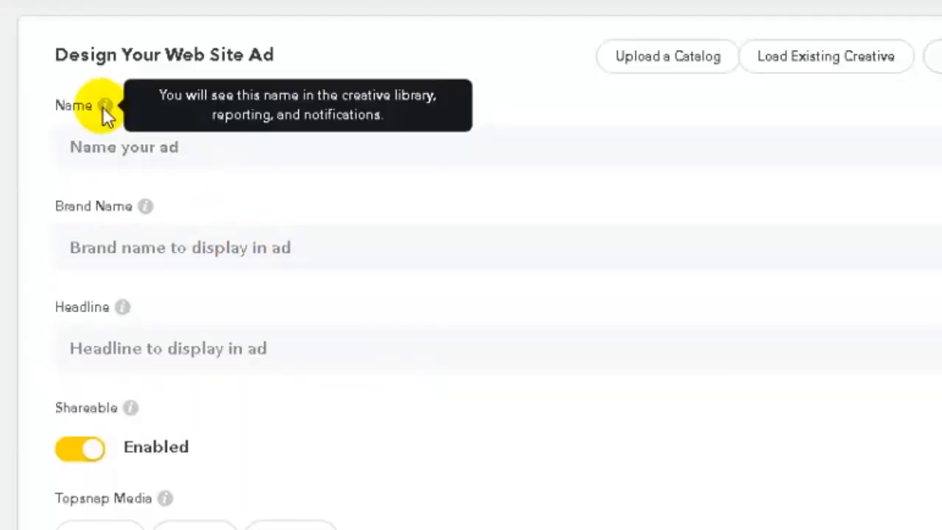
click(120, 140)
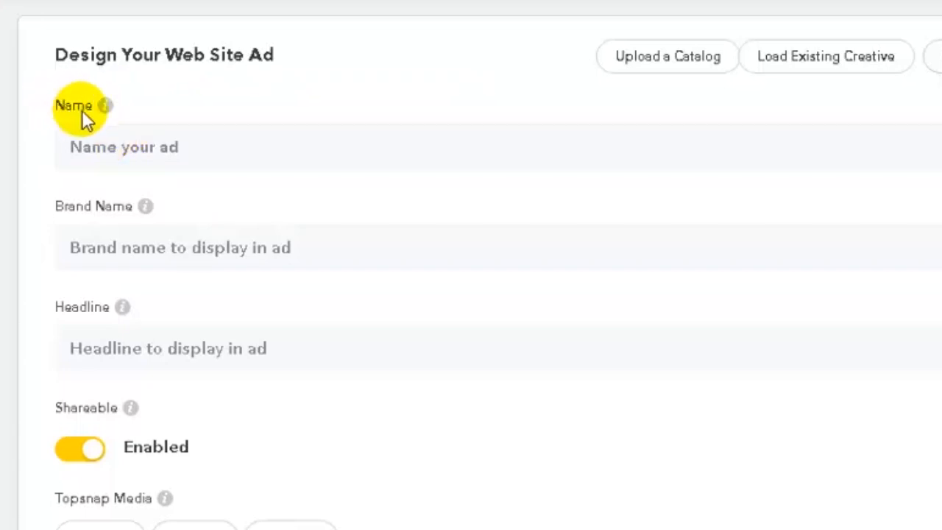
click(101, 150)
text(digital desi ad)
Enter 'xyz' as the brand name
mouse_move(147, 210)
click(81, 242)
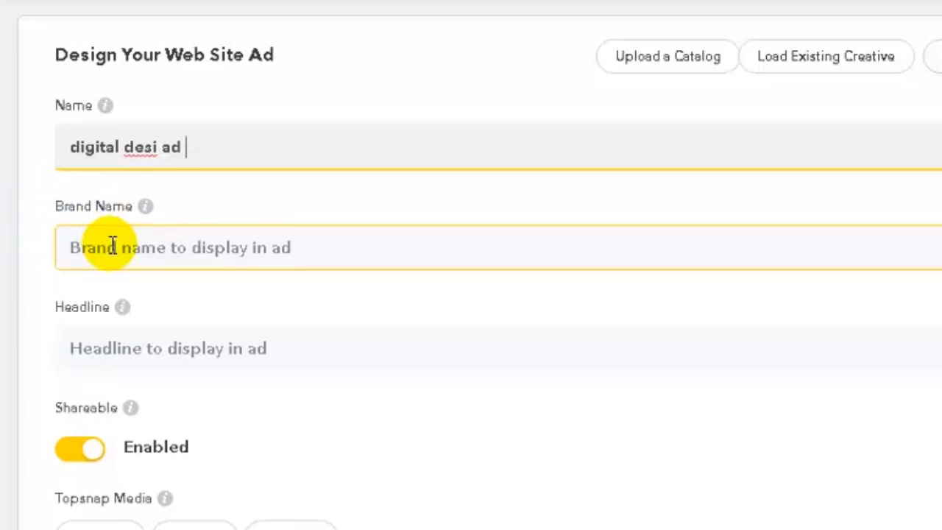
click(112, 247)
text(xyz)
key(Tab)
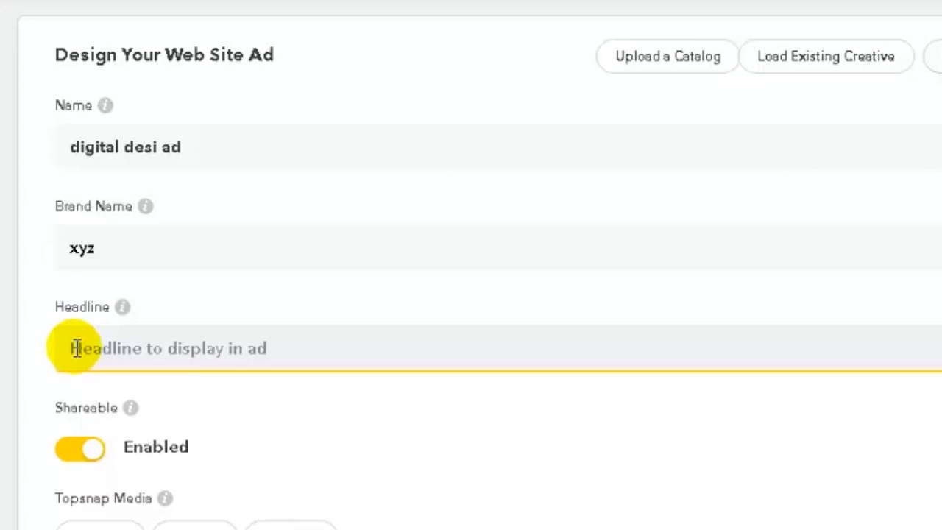
Paste the headline and capitalise it to 'Learn Digital Marketing'
text(Learn Digital marketing)
click(193, 352)
key(BackSpace)
text(M)
click(190, 350)
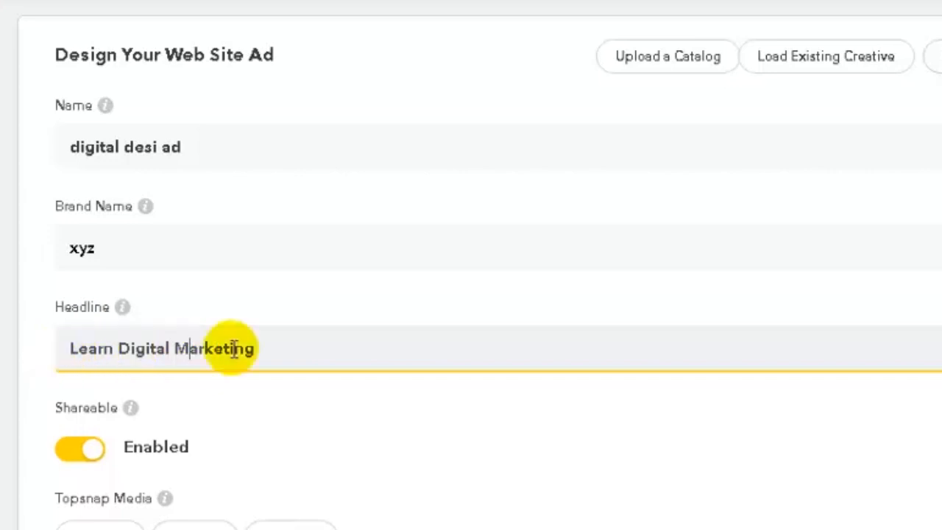
scroll(233, 348, down, 2)
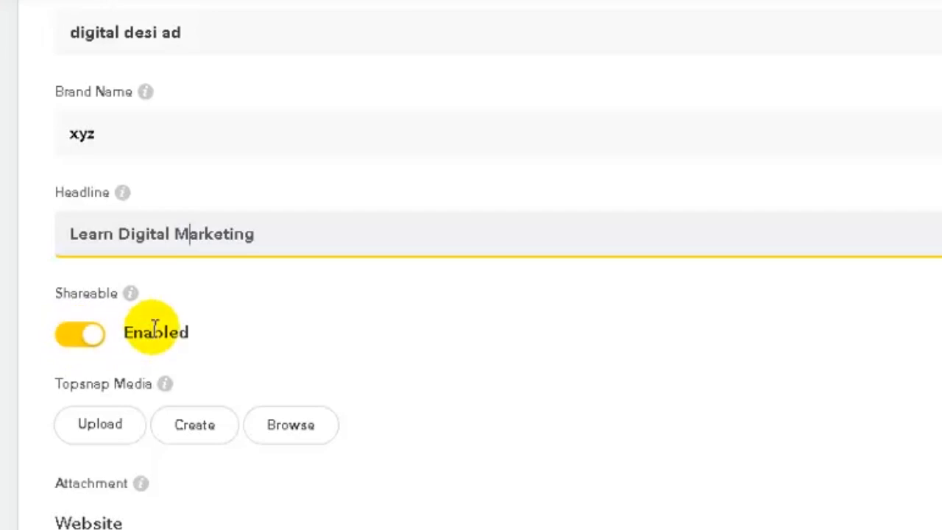
scroll(745, 271, down, 2)
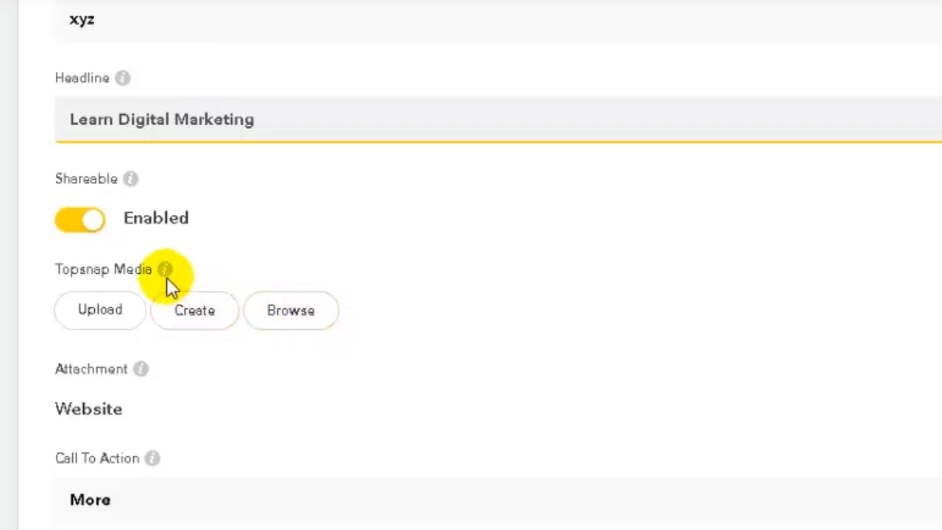
mouse_move(167, 278)
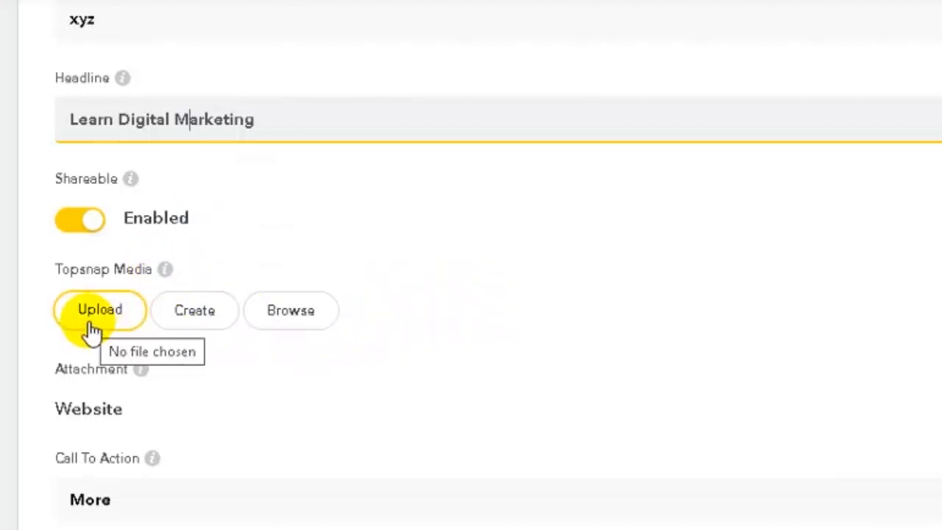
Upload the PNG image file as the ad's Topsnap media
click(92, 327)
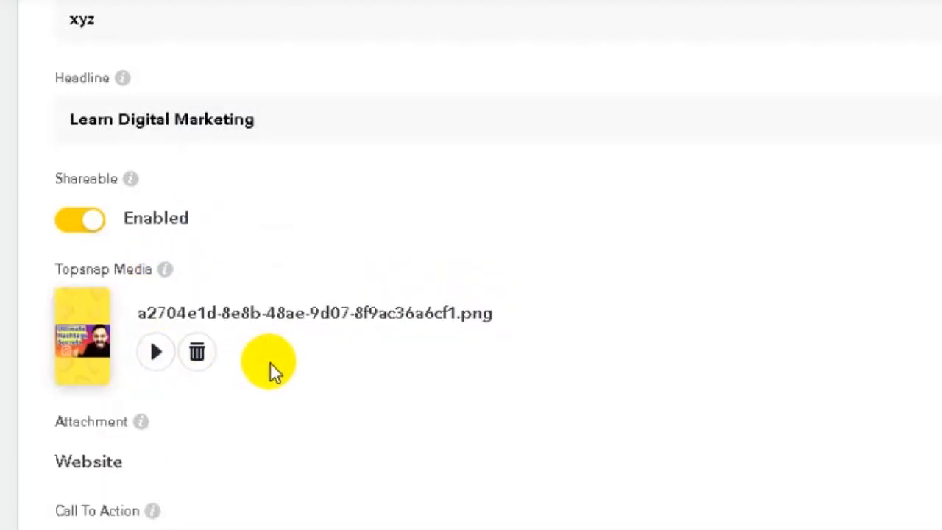
scroll(267, 372, down, 2)
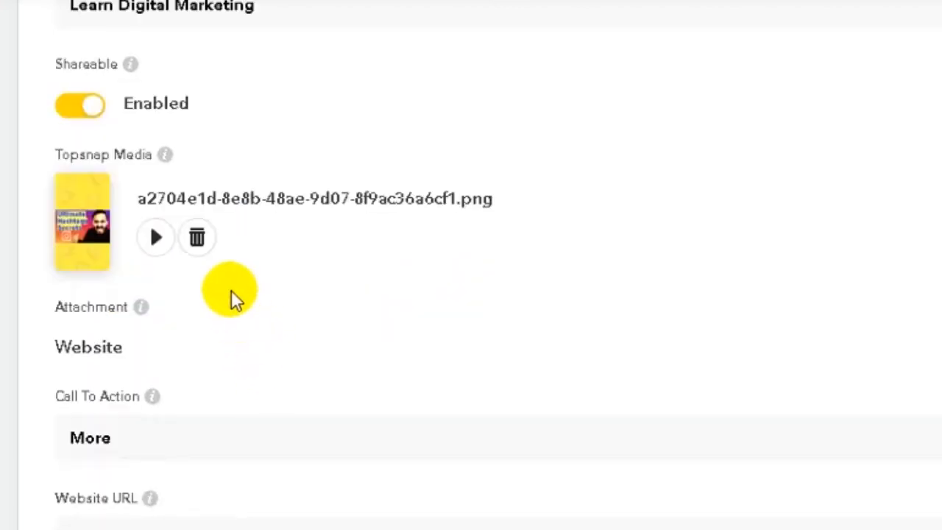
scroll(133, 304, down, 2)
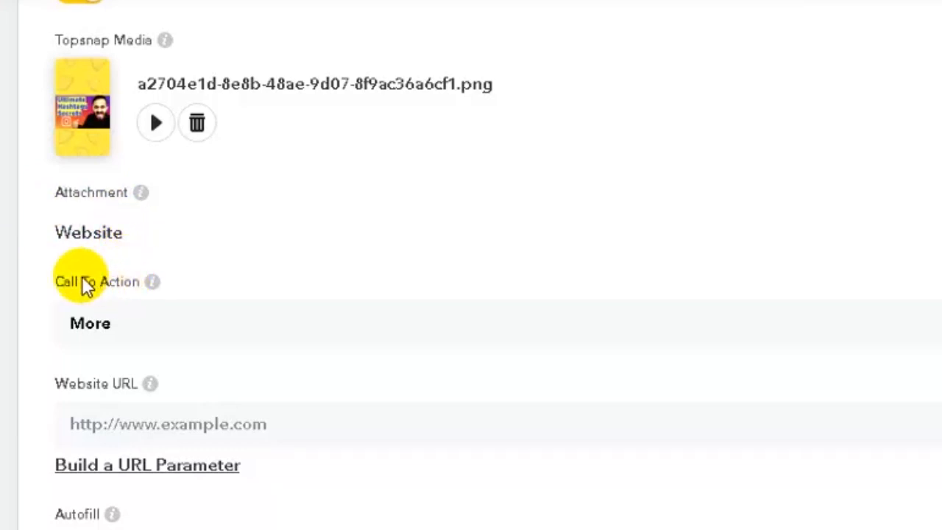
click(140, 331)
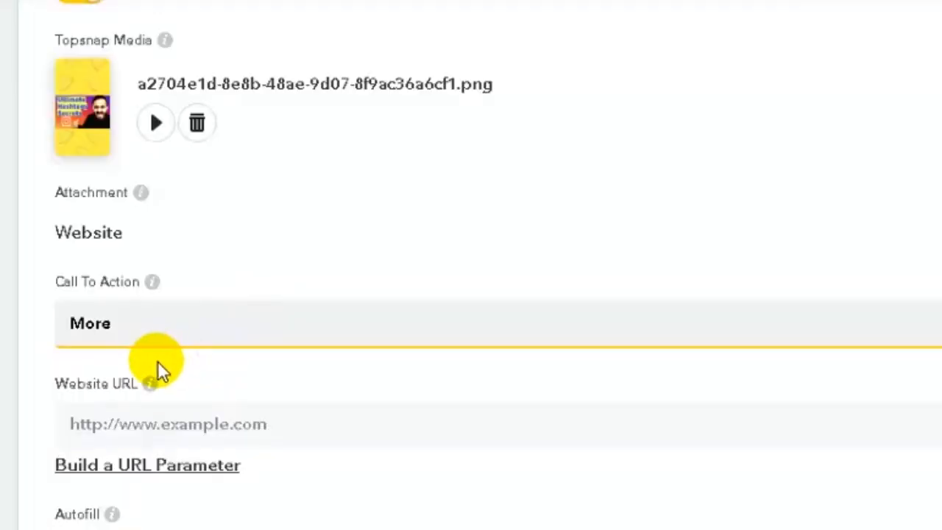
click(95, 417)
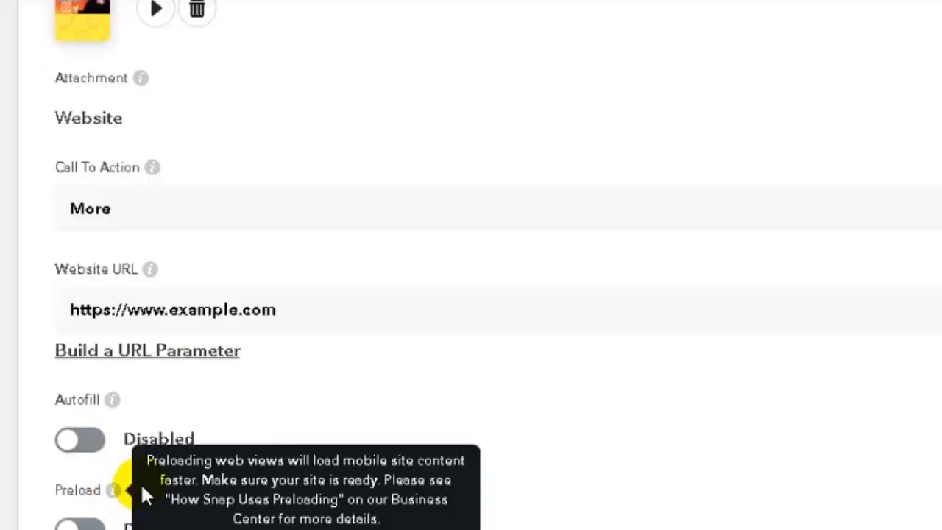
scroll(275, 423, down, 2)
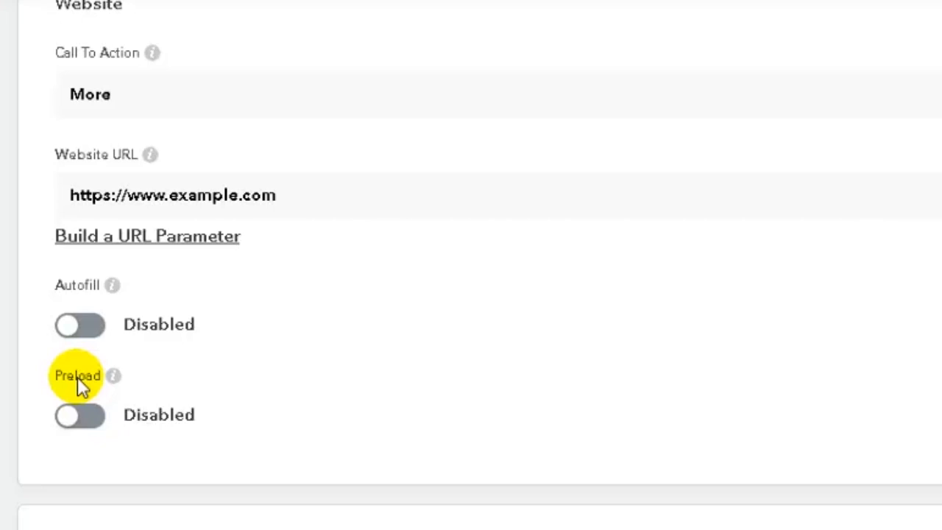
Leave Autofill and Preload off and scroll down the ad form
scroll(161, 315, down, 5)
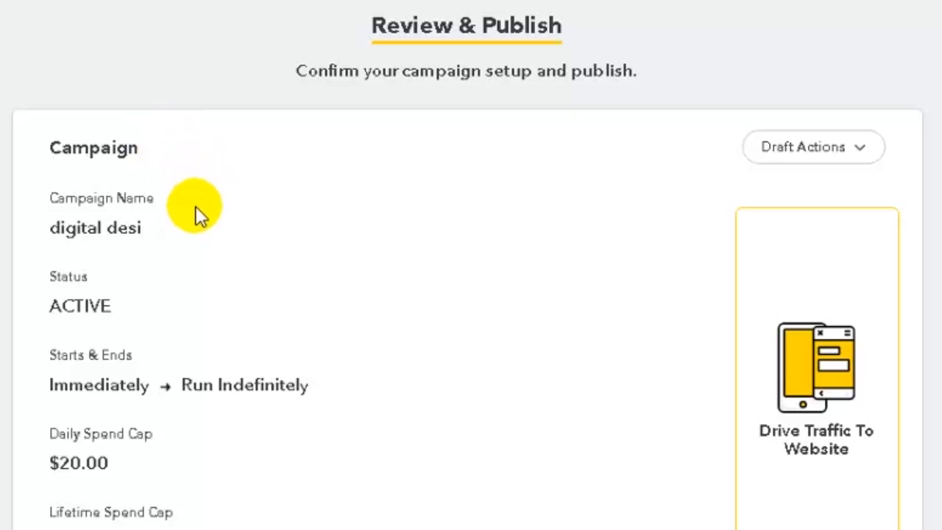
scroll(196, 237, down, 2)
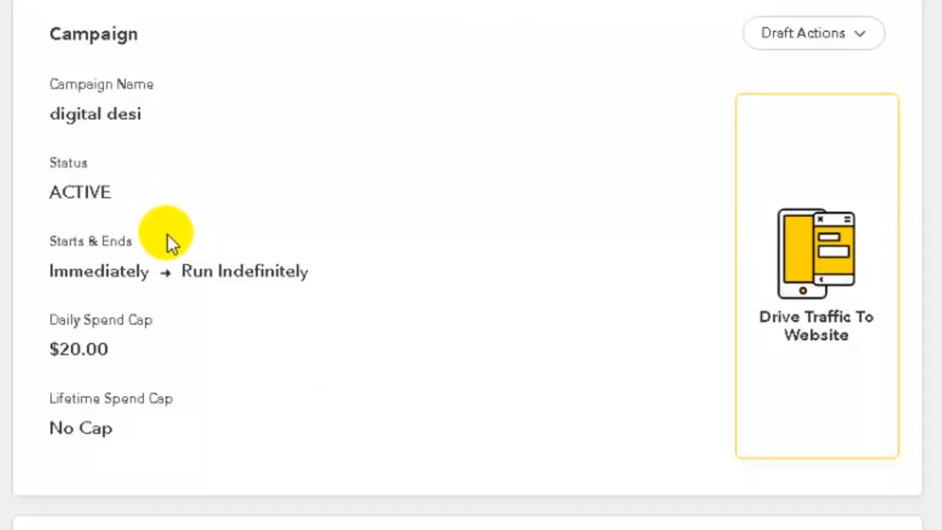
scroll(160, 350, down, 2)
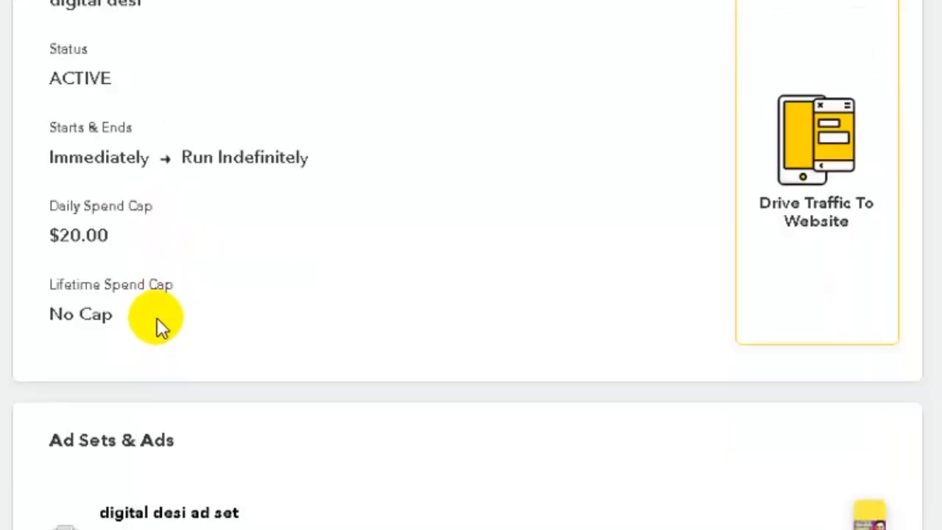
scroll(165, 315, down, 2)
scroll(168, 315, down, 2)
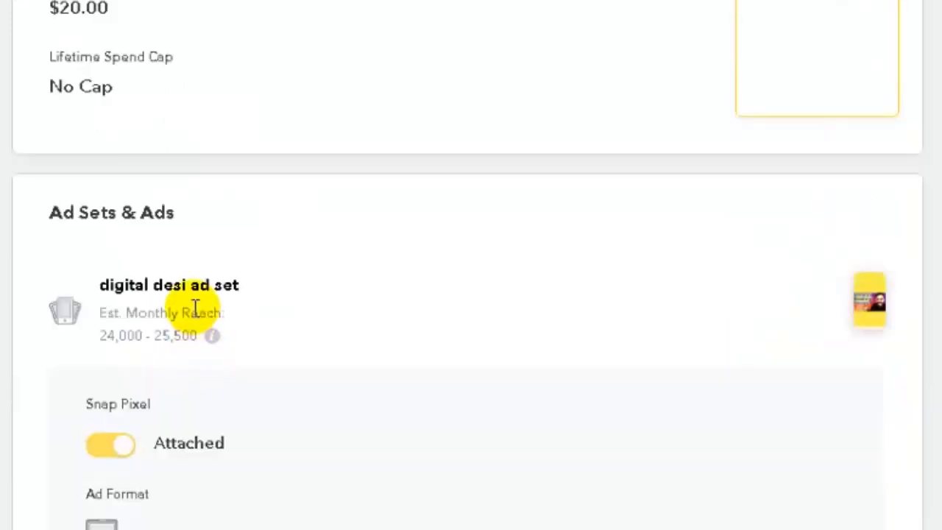
scroll(277, 316, down, 2)
scroll(270, 328, down, 2)
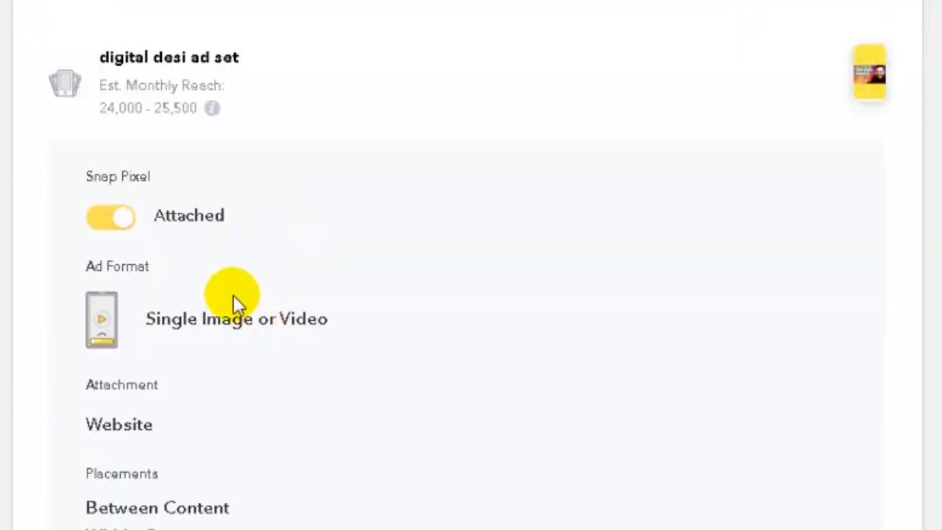
scroll(195, 331, down, 2)
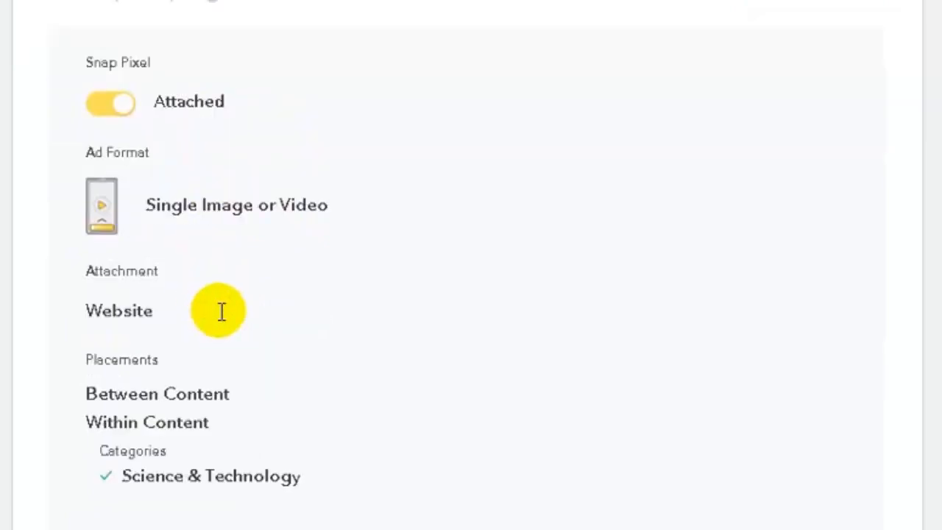
scroll(221, 312, down, 2)
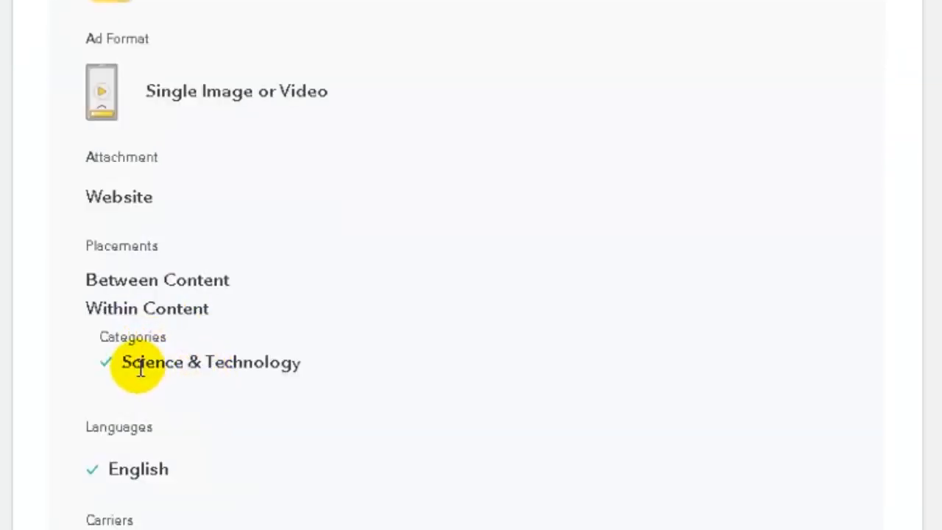
scroll(220, 362, down, 2)
scroll(158, 368, down, 4)
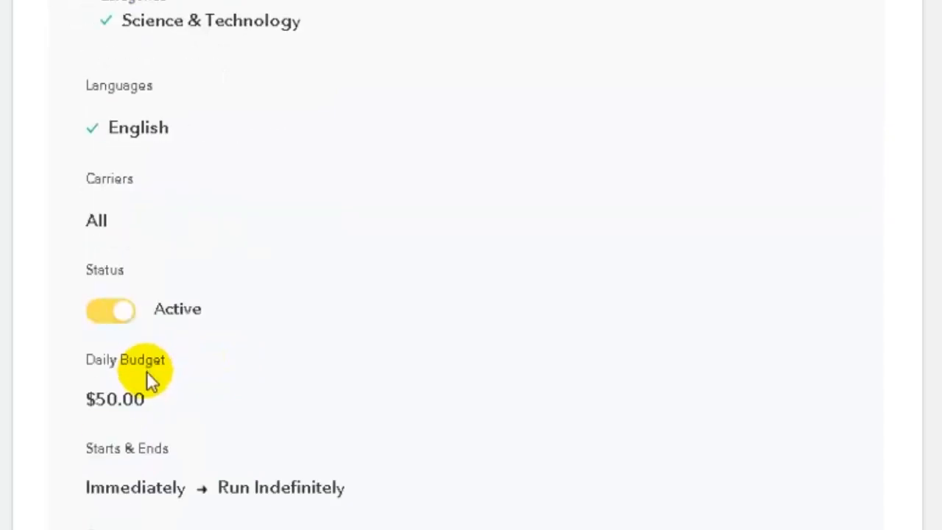
scroll(184, 317, down, 2)
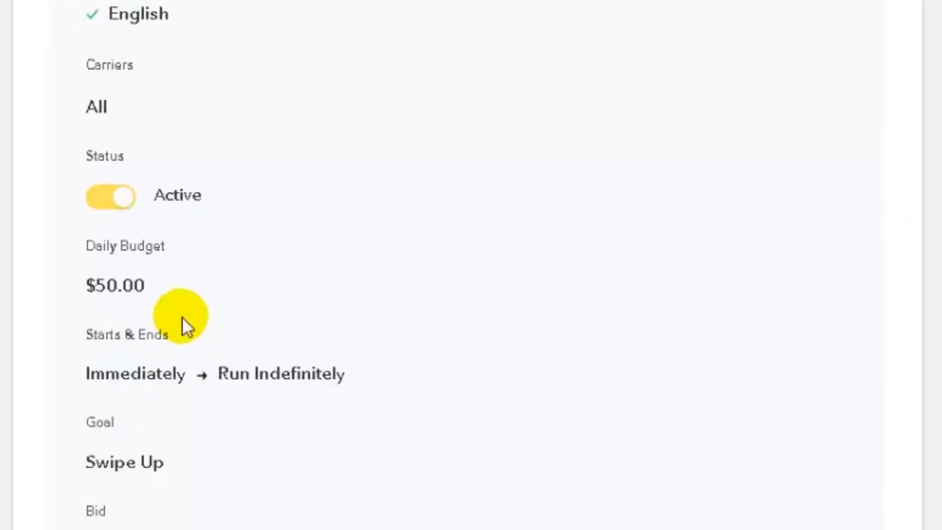
scroll(182, 324, down, 2)
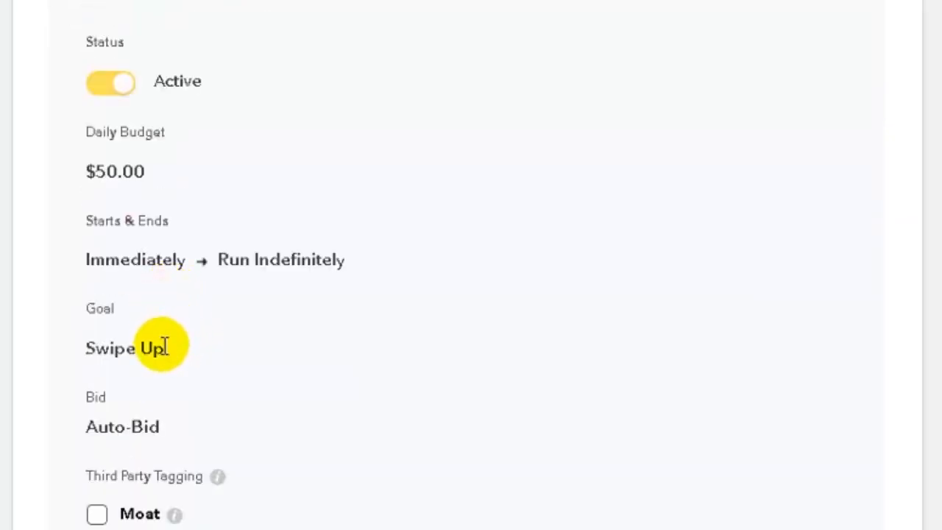
scroll(197, 380, down, 2)
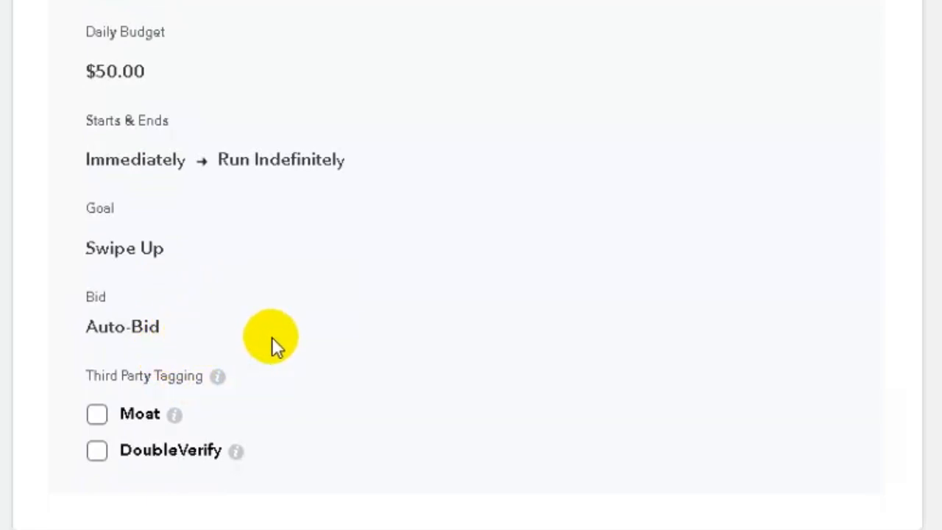
scroll(266, 333, up, 2)
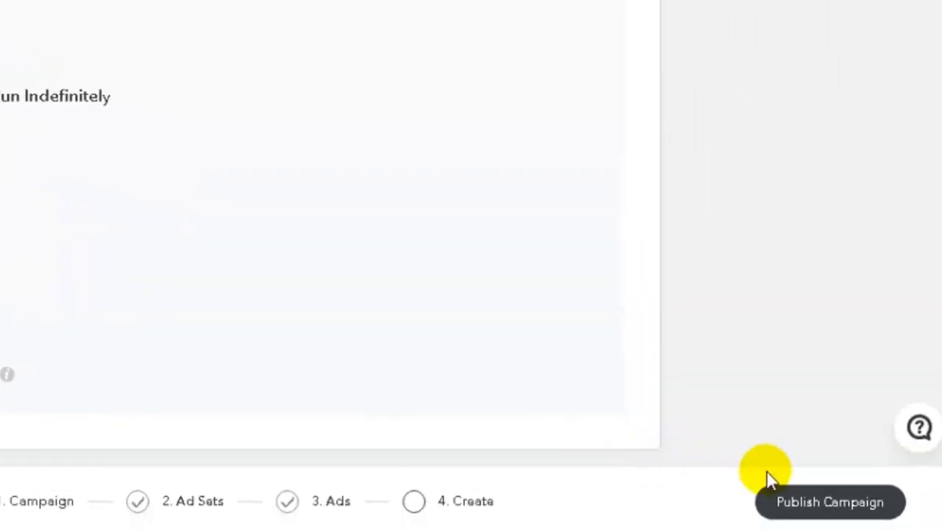
Publish the campaign, go to Manage Campaign and scroll the Ad Sets table to see digital desi Active
click(842, 508)
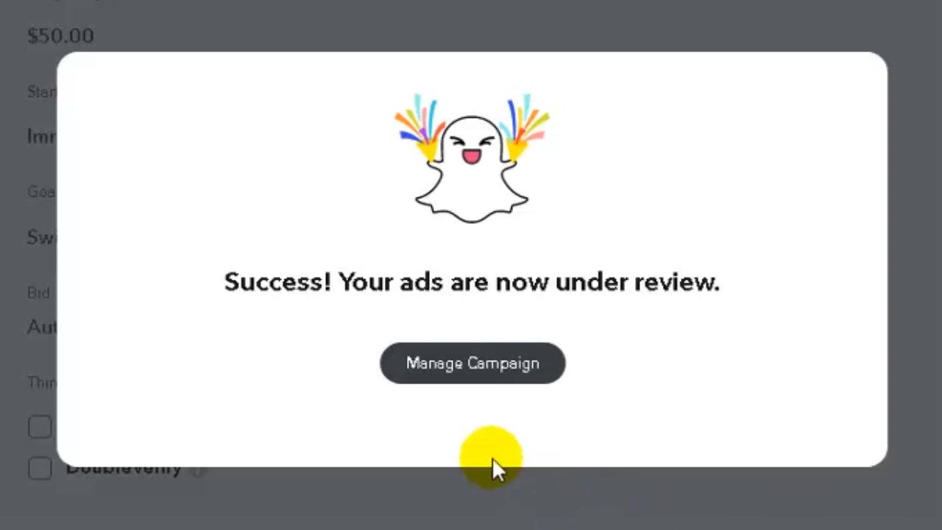
click(444, 378)
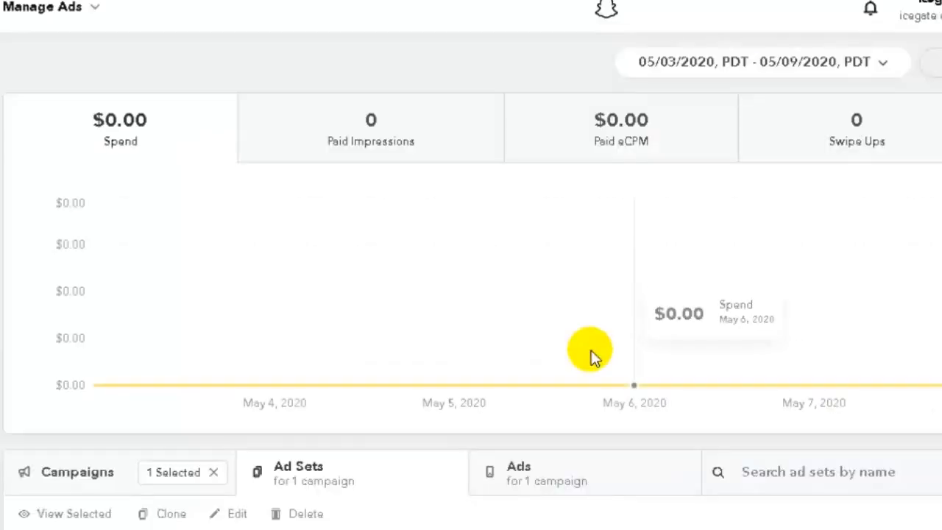
scroll(412, 346, down, 3)
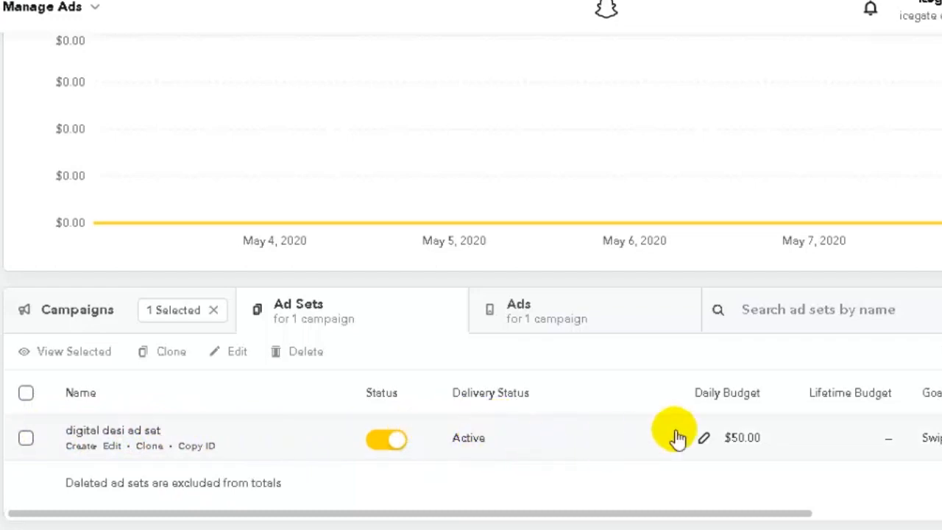
drag(752, 518, 941, 514)
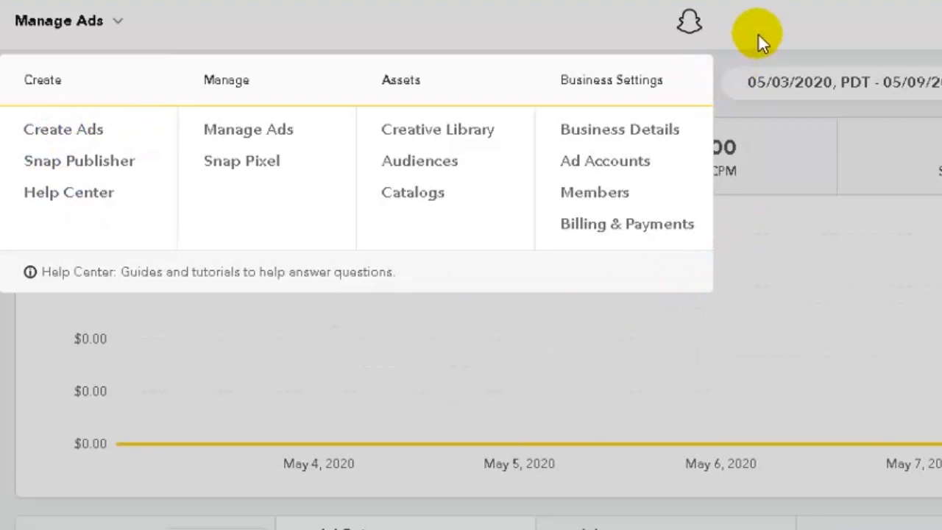
click(762, 32)
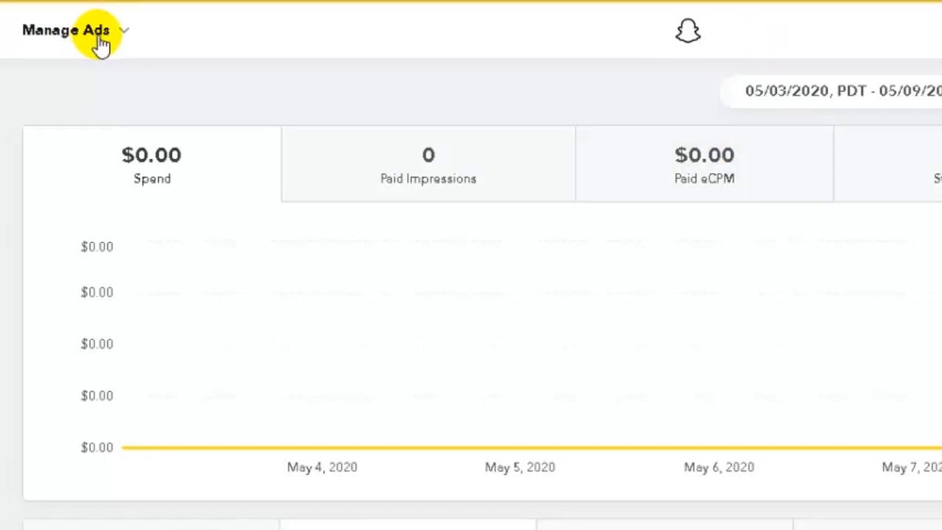
Go to Creative Library under Assets and scroll through the saved creatives
click(122, 33)
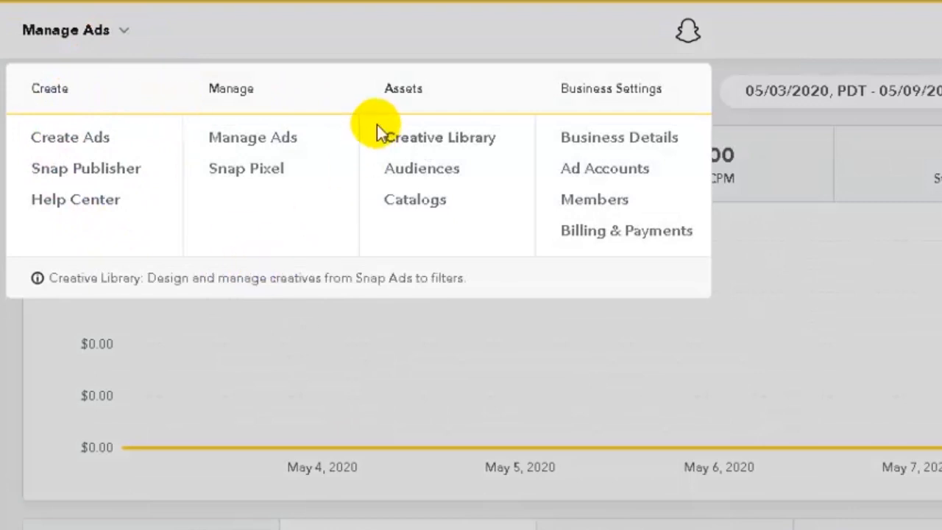
click(435, 139)
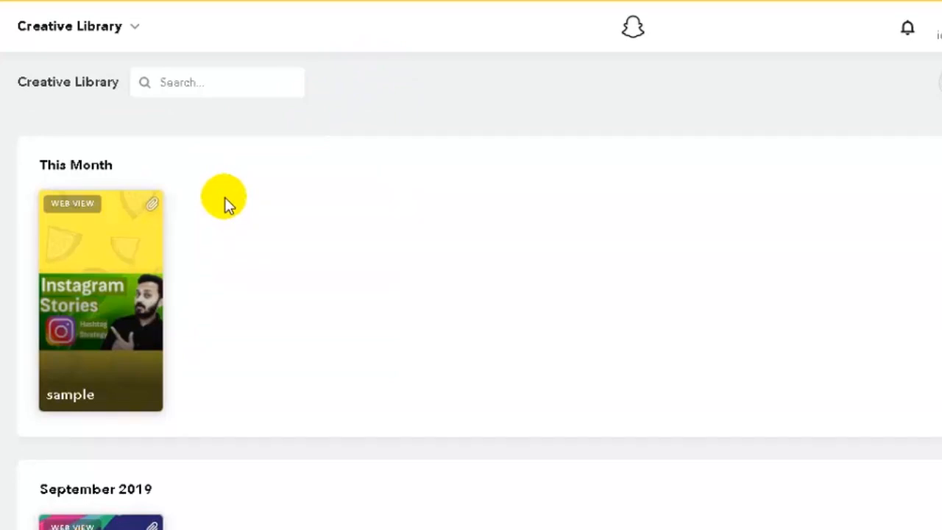
scroll(227, 213, down, 3)
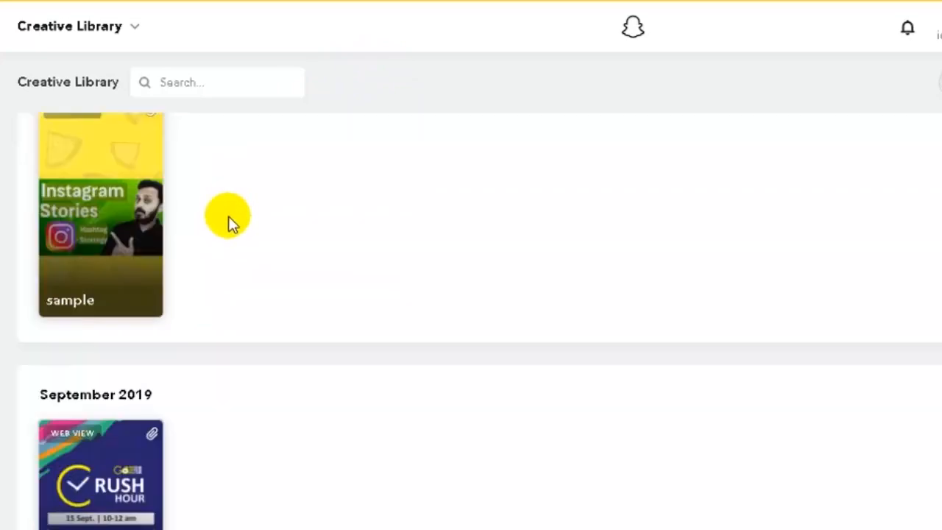
scroll(221, 398, up, 3)
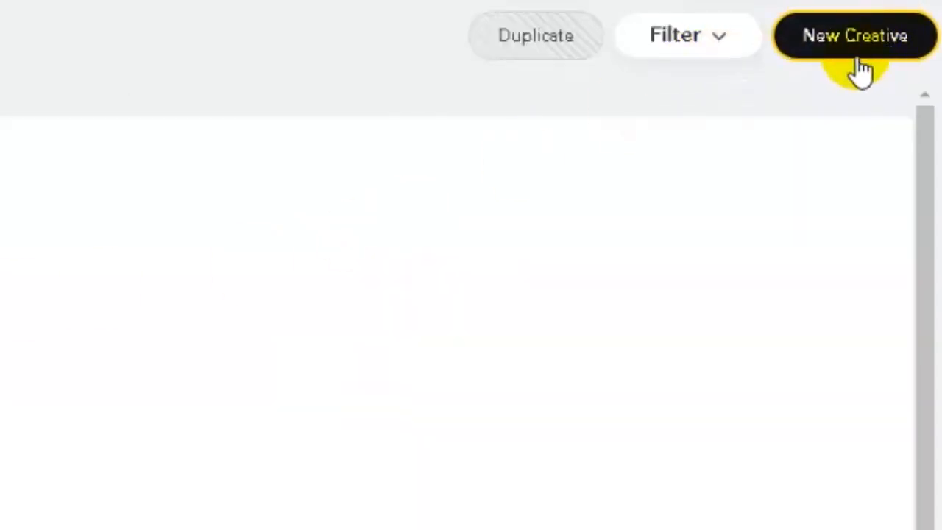
Start a new creative, look over its Name and design fields, and pick Single Image or Video
click(839, 53)
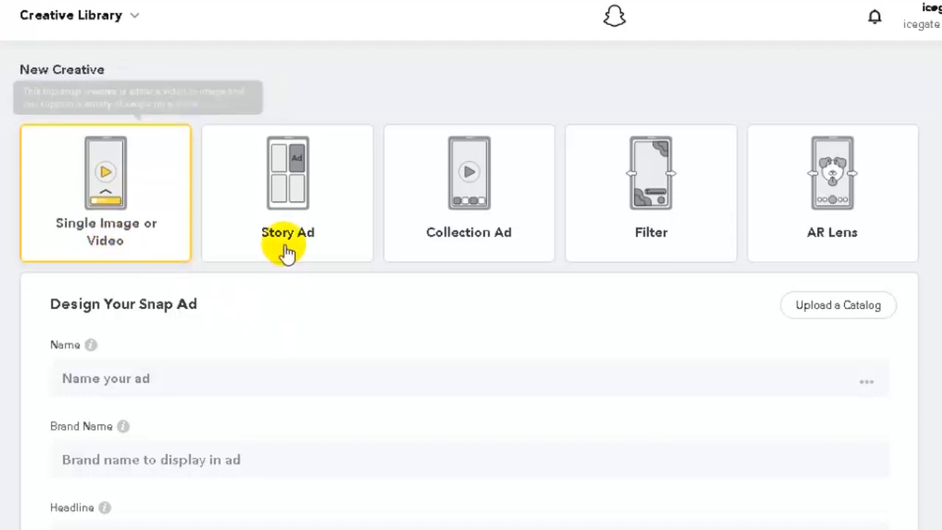
click(581, 382)
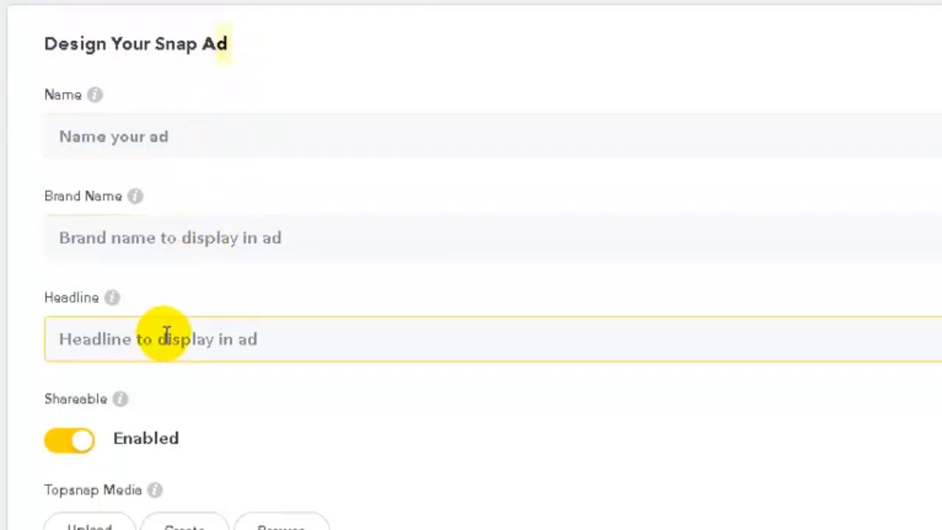
scroll(173, 346, down, 3)
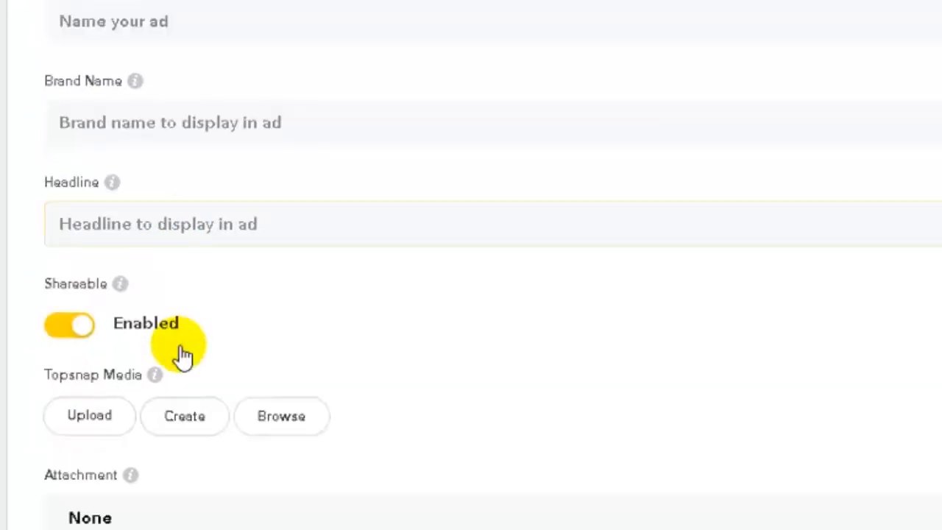
mouse_move(160, 276)
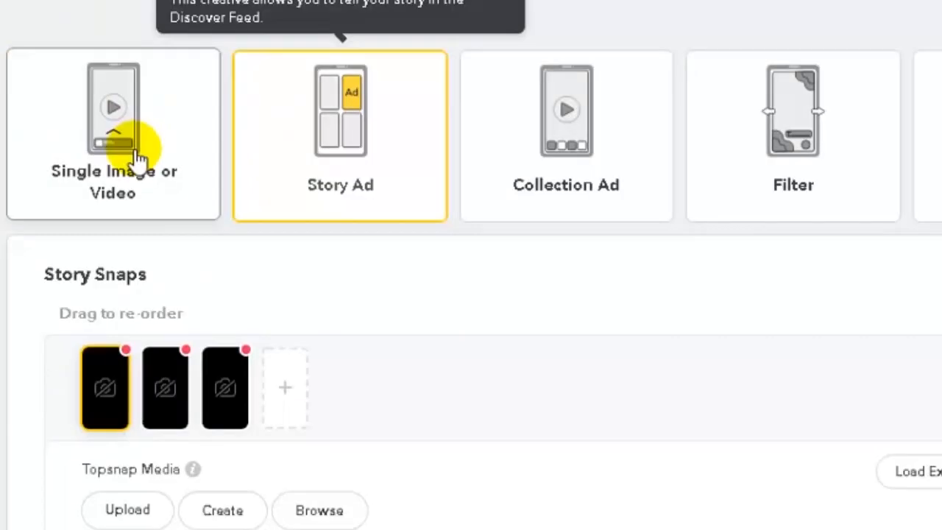
click(141, 155)
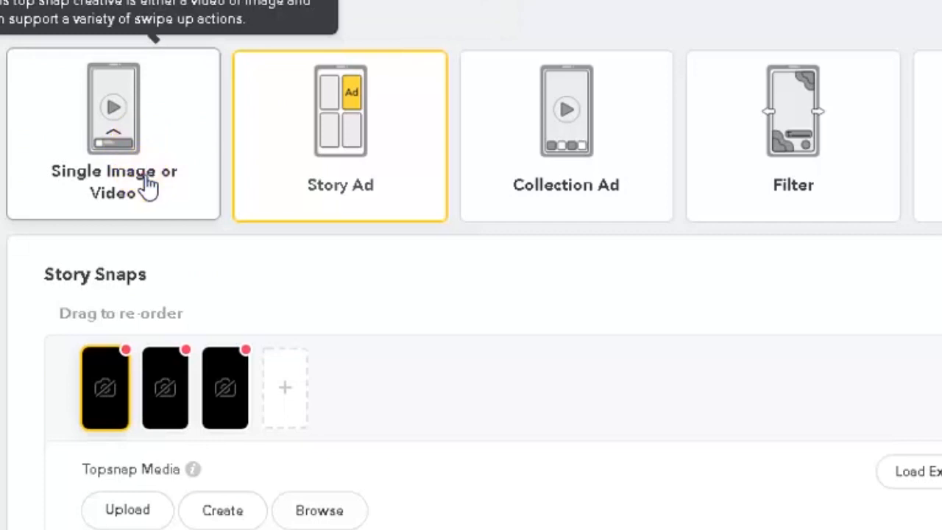
Switch the creative to Story Ad and review its three Story Snaps, Discover Tile and Ad Details
click(324, 197)
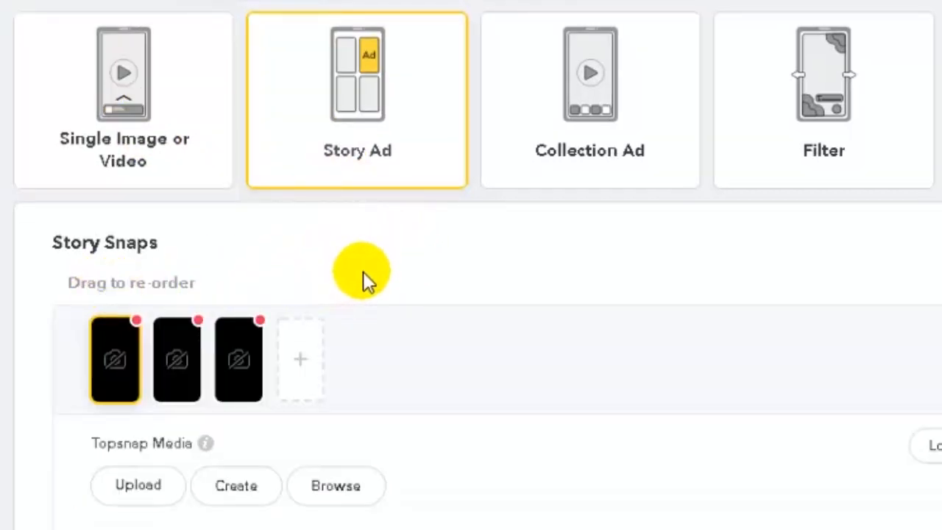
scroll(364, 271, down, 2)
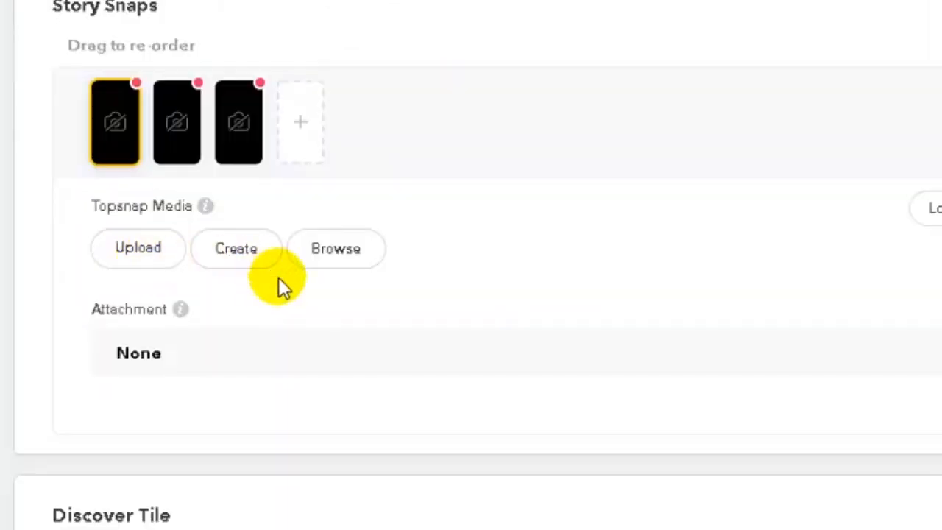
scroll(283, 283, down, 5)
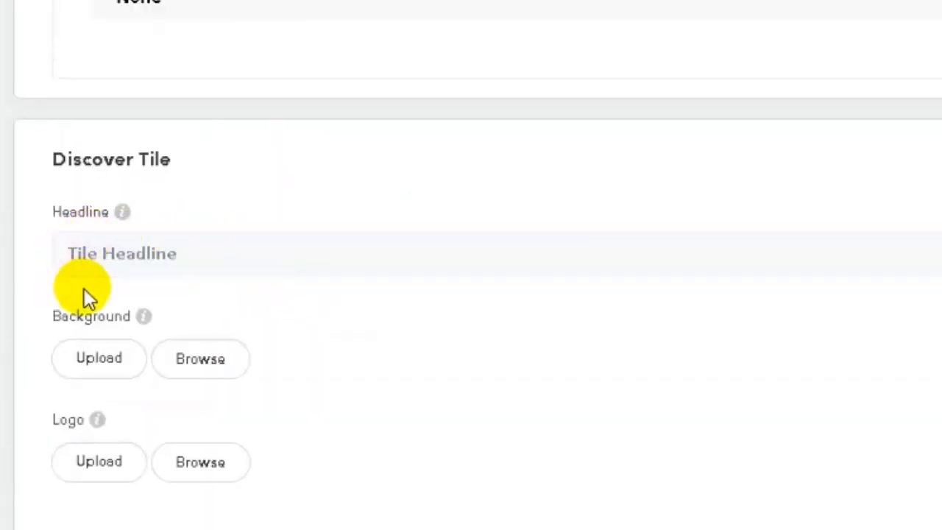
scroll(195, 312, down, 5)
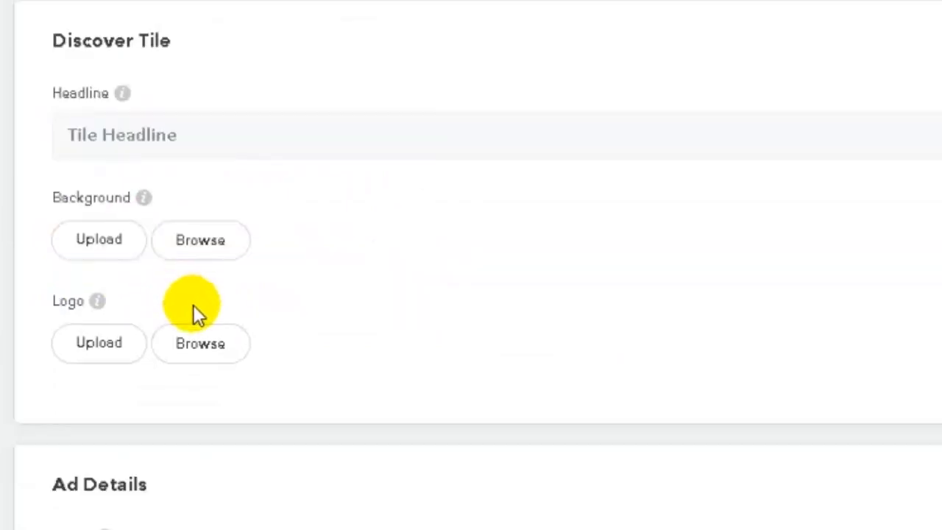
scroll(219, 346, down, 3)
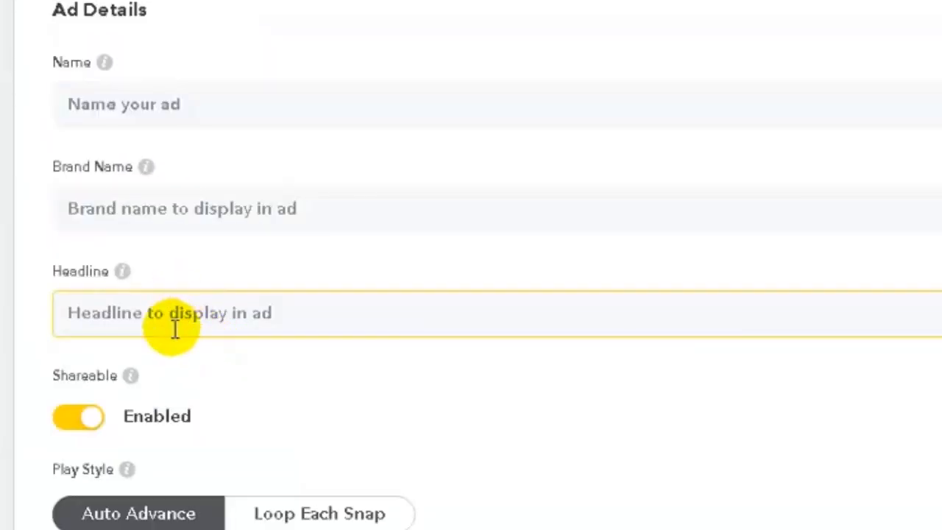
scroll(174, 328, down, 2)
scroll(173, 331, up, 10)
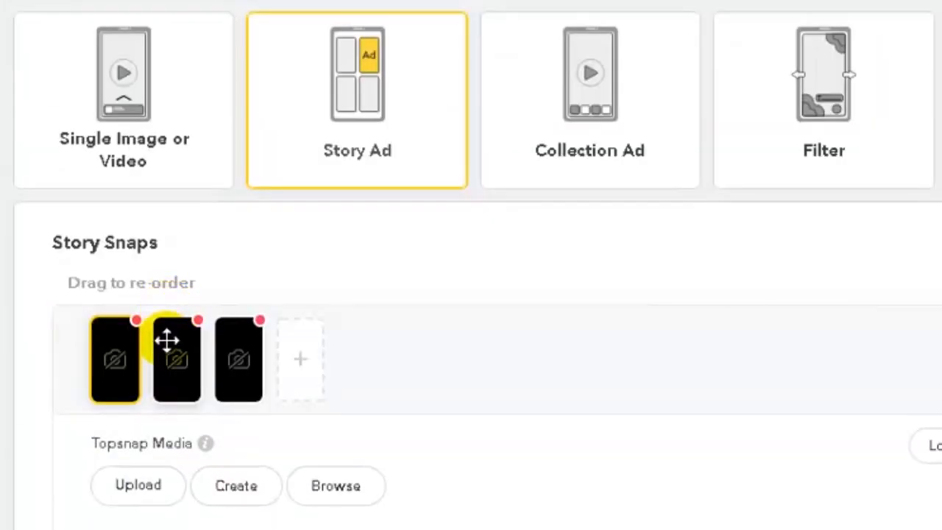
scroll(177, 323, down, 3)
scroll(199, 324, up, 3)
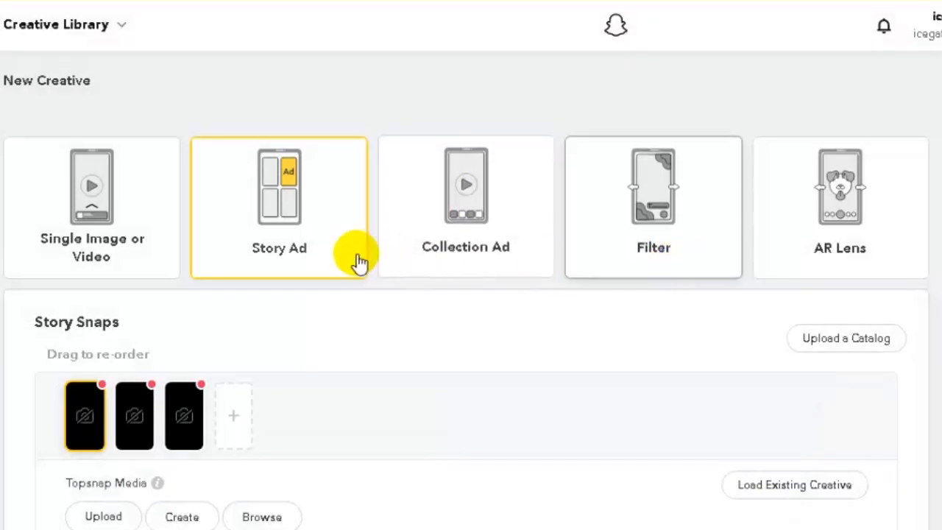
Make the creative a Collection Ad and review Design Ad down to its four collection items
click(441, 271)
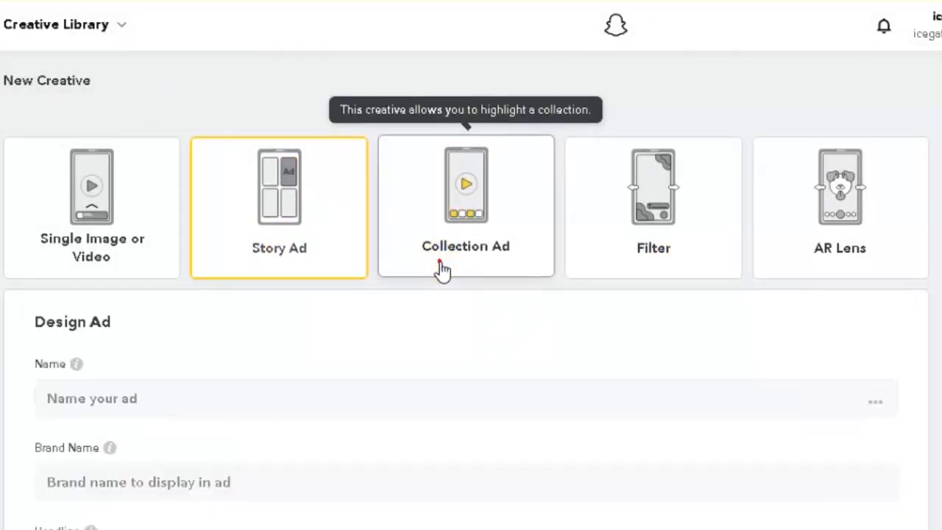
scroll(431, 269, down, 1)
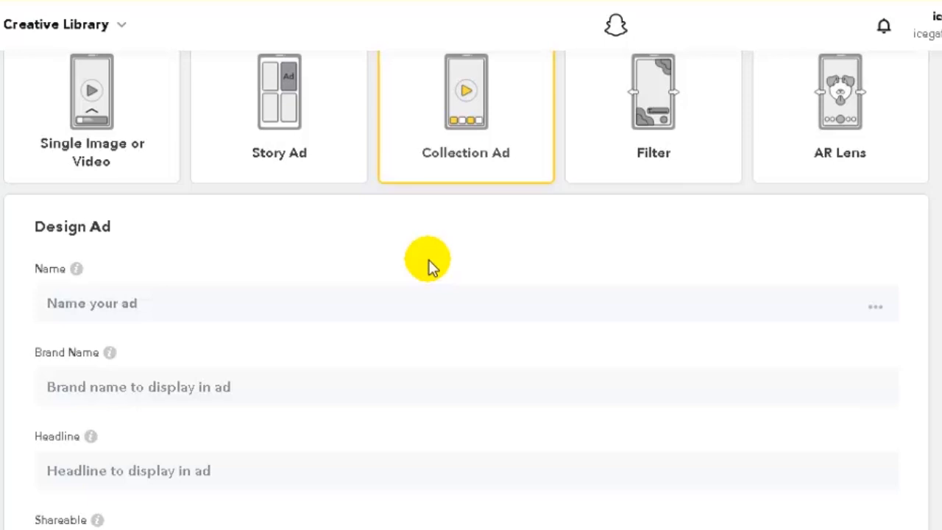
scroll(413, 266, down, 1)
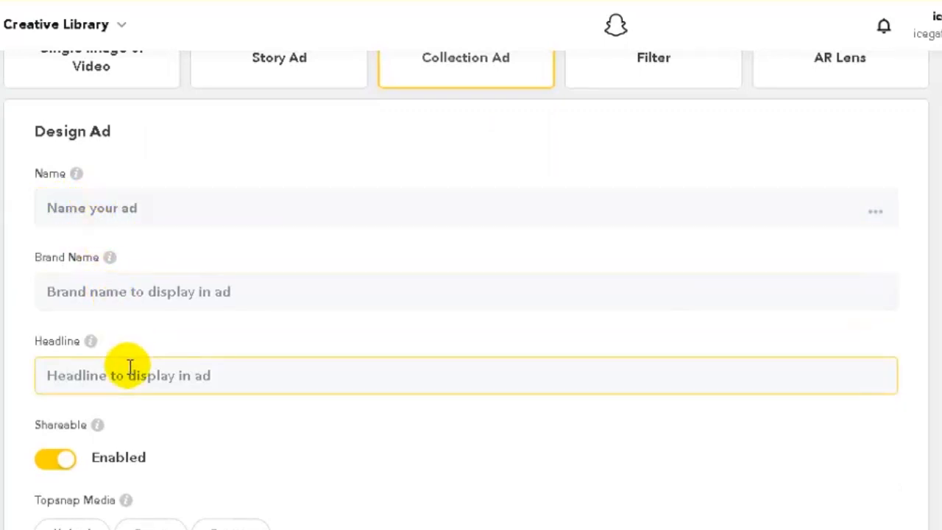
scroll(130, 368, down, 1)
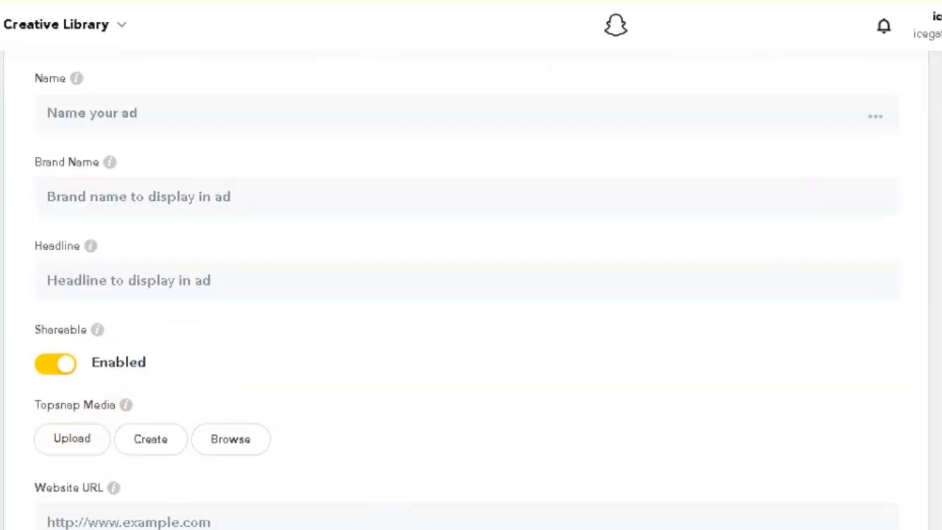
scroll(471, 295, down, 1)
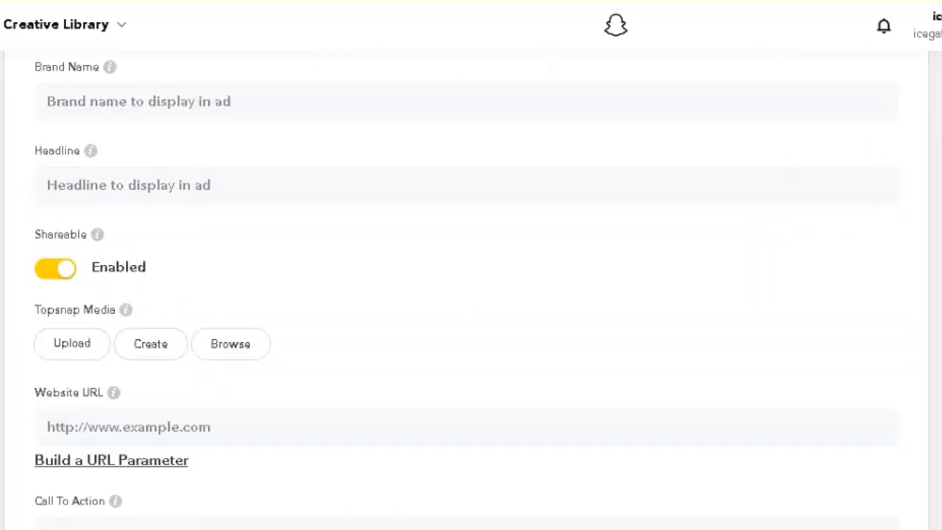
scroll(629, 420, down, 3)
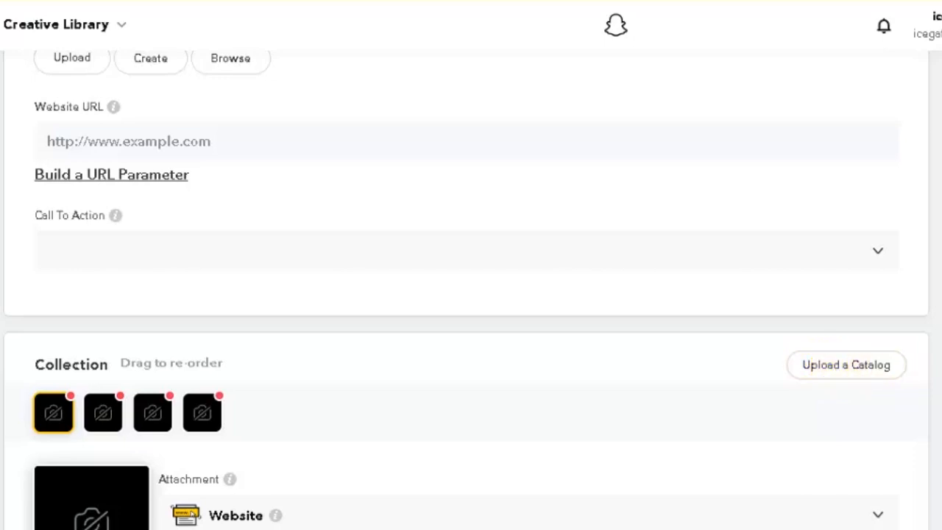
Switch the creative type to Filter, review its form and focus the Name field
click(678, 184)
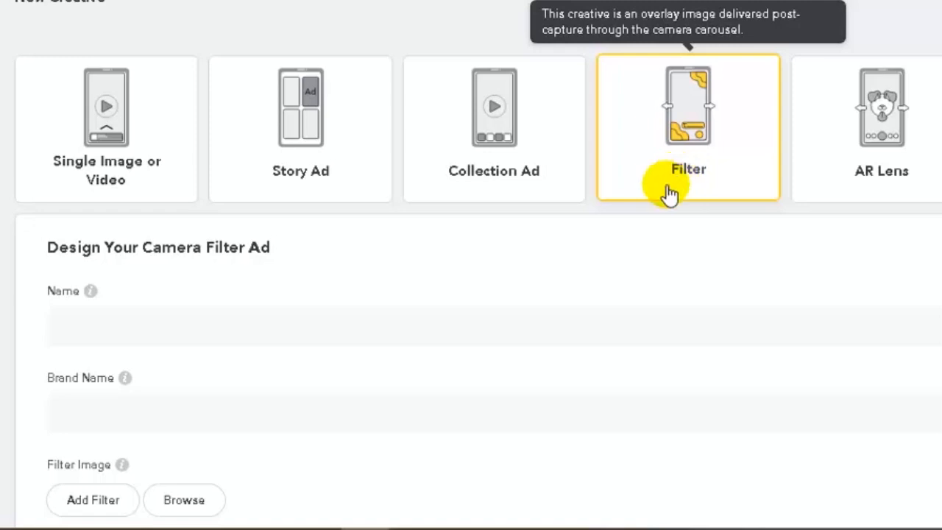
scroll(595, 258, down, 3)
scroll(595, 258, up, 3)
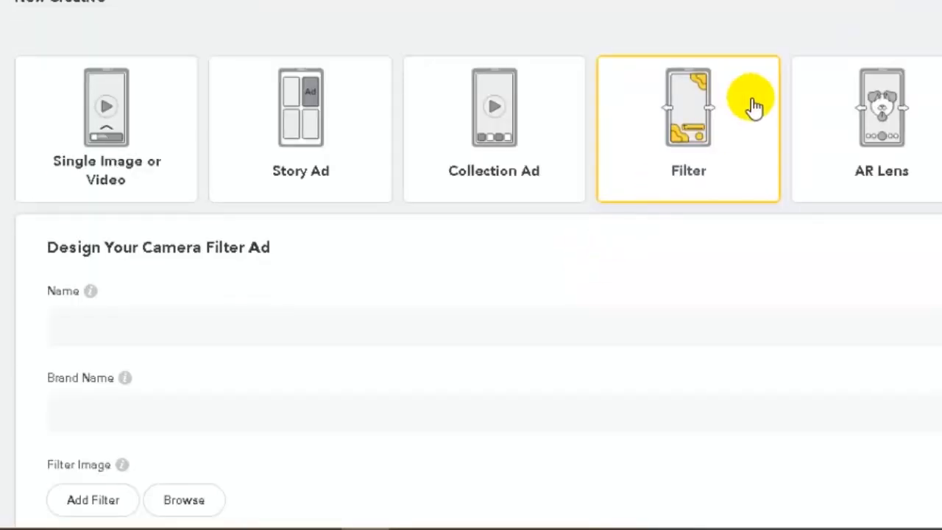
scroll(648, 161, down, 1)
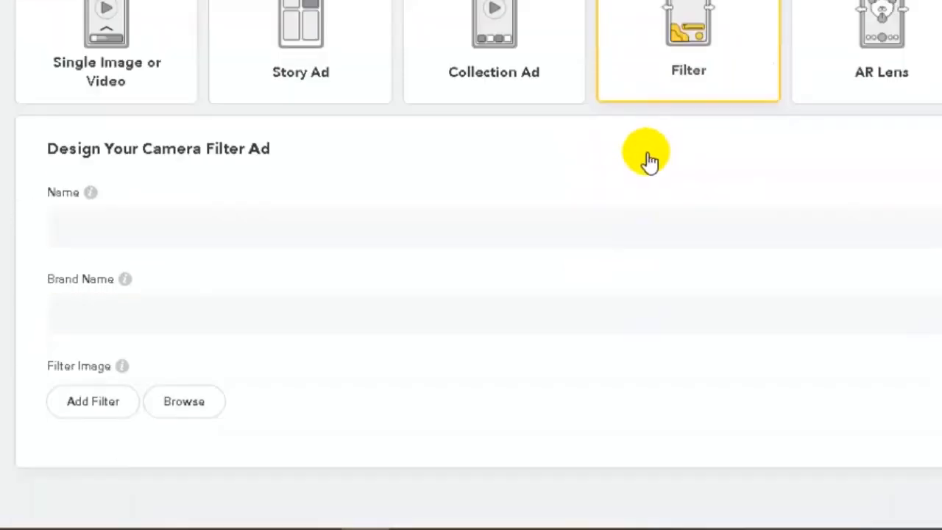
click(148, 237)
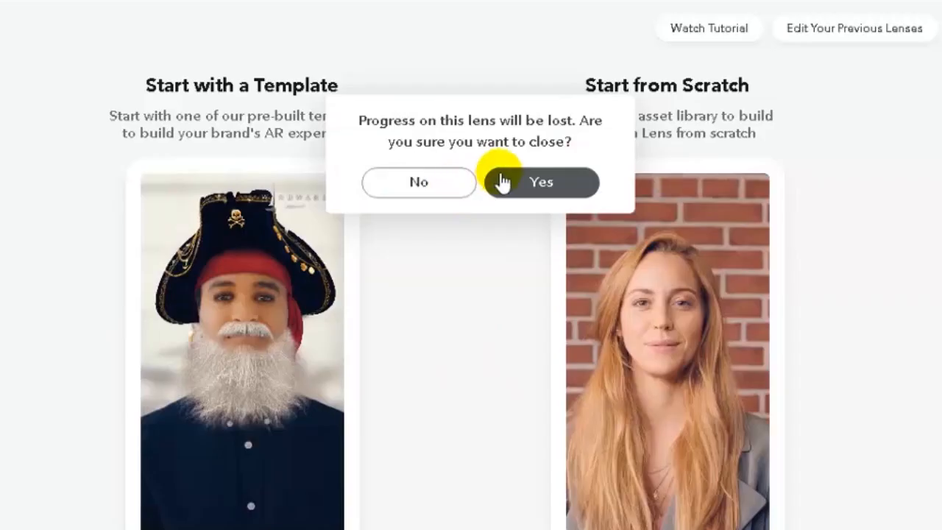
Close the lens builder and discard the lens progress
click(526, 194)
scroll(483, 239, up, 3)
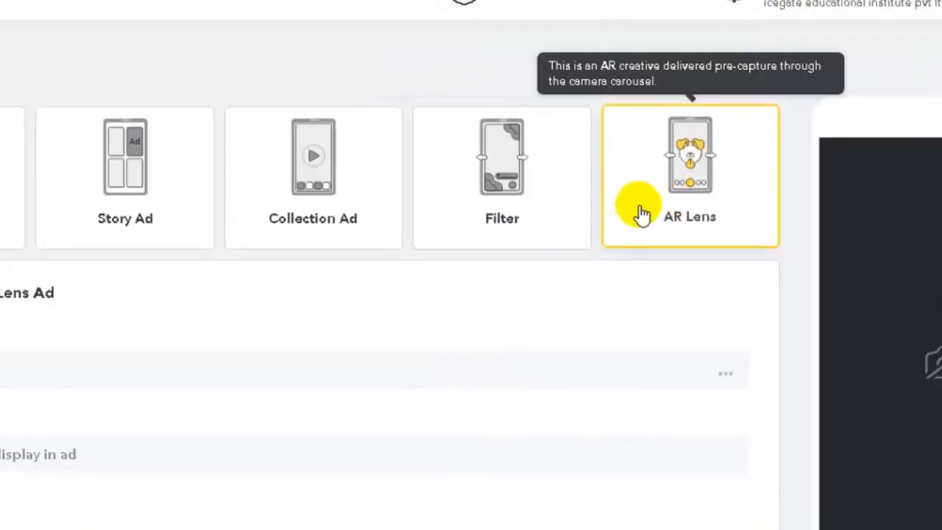
scroll(677, 223, down, 2)
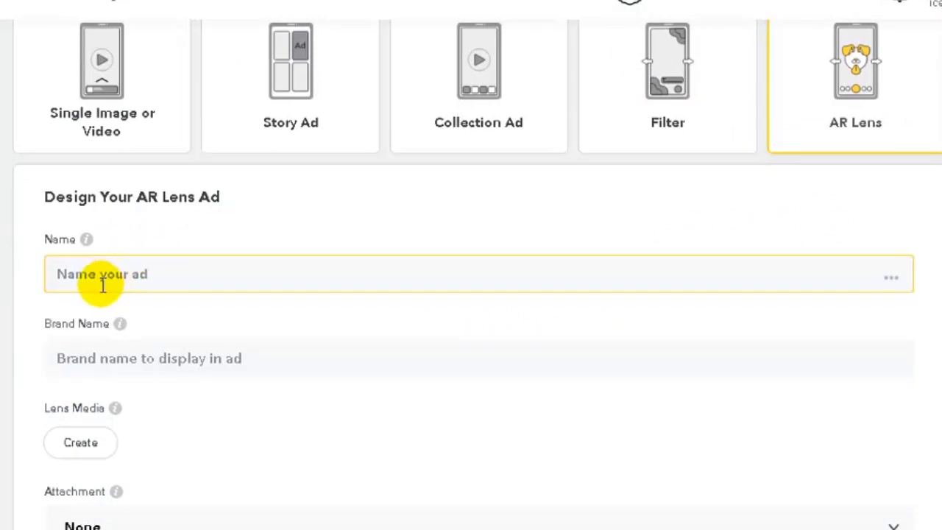
scroll(101, 359, down, 2)
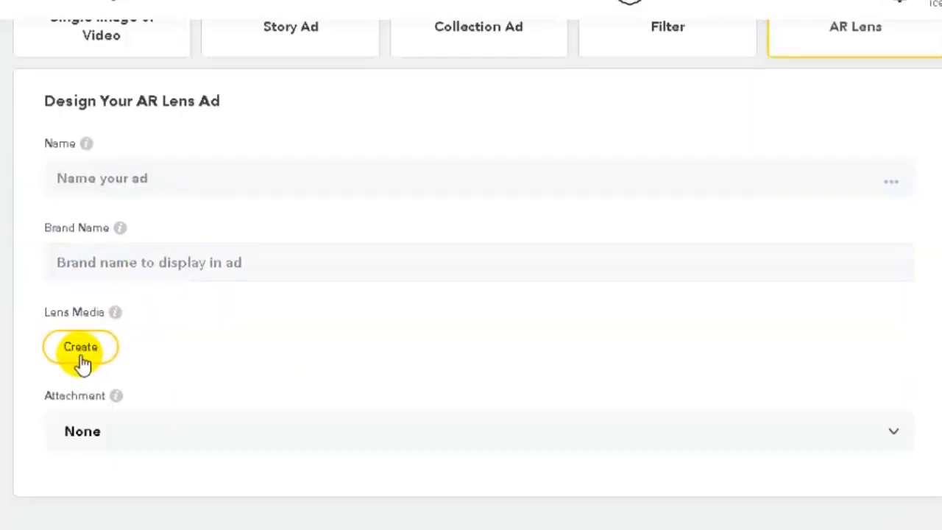
Start creating Lens Media for the AR Lens ad, then return to the ad's Name field
click(73, 351)
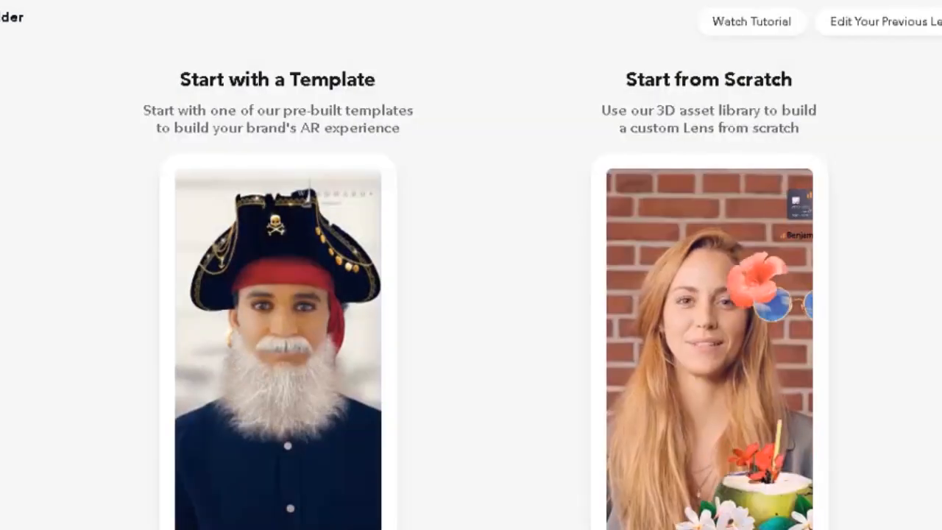
scroll(374, 234, down, 1)
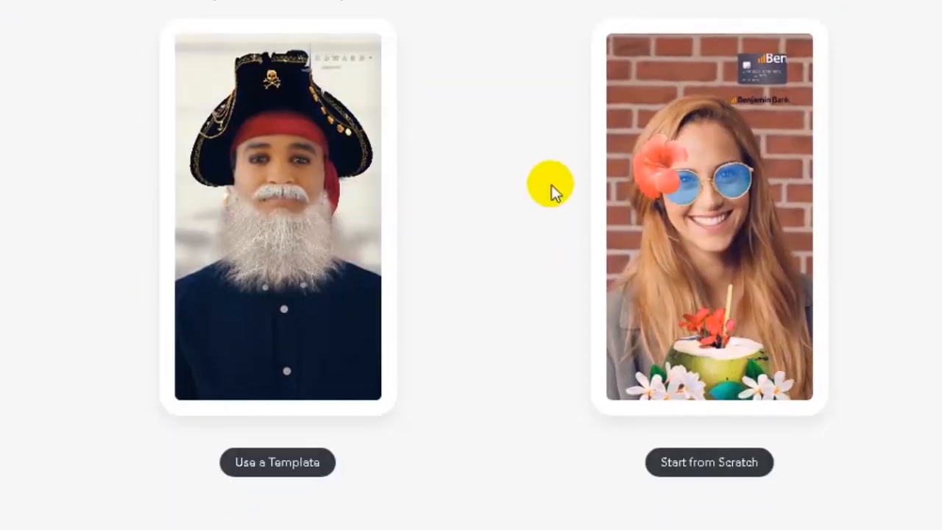
scroll(254, 257, up, 3)
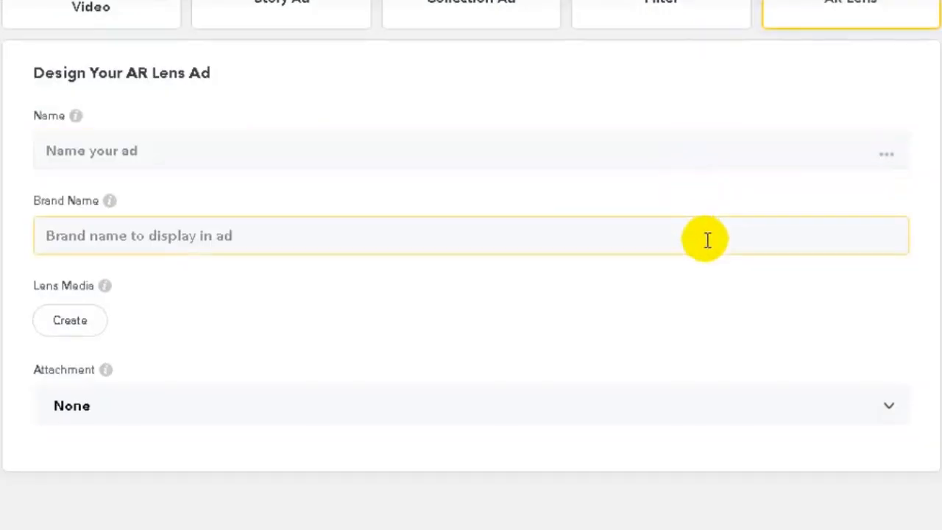
scroll(706, 242, up, 3)
click(460, 362)
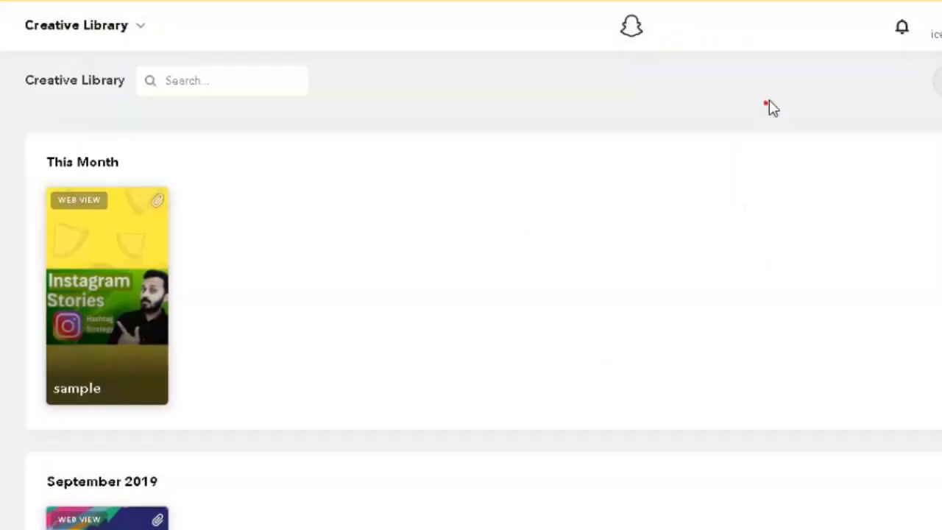
Go to the Snap Pixel page under Manage in the navigation menu
click(768, 101)
click(139, 27)
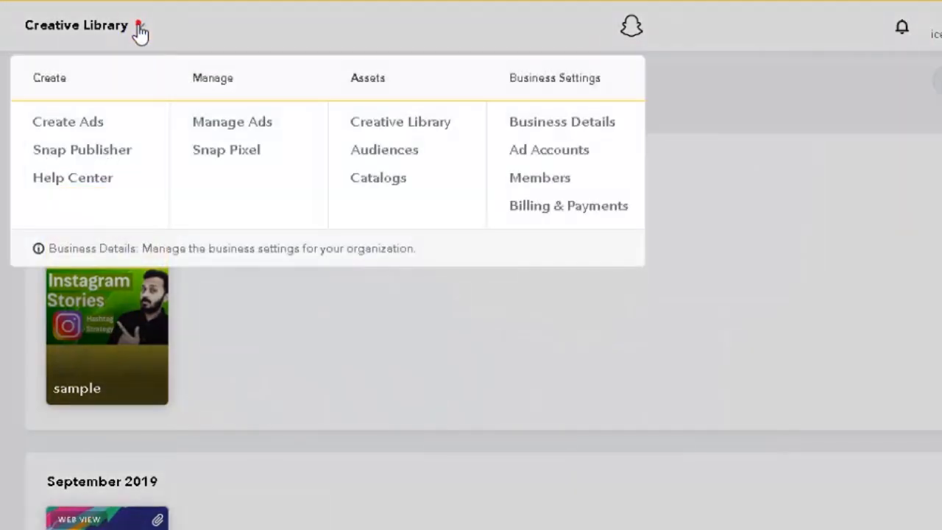
click(219, 160)
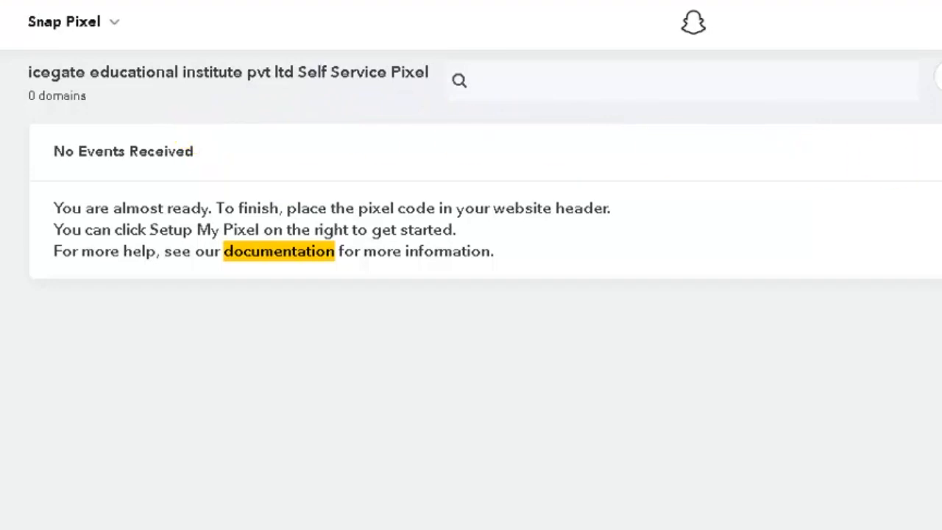
Open the Setup Pixel instructions from Manage Pixel and select the Pixel ID
click(867, 39)
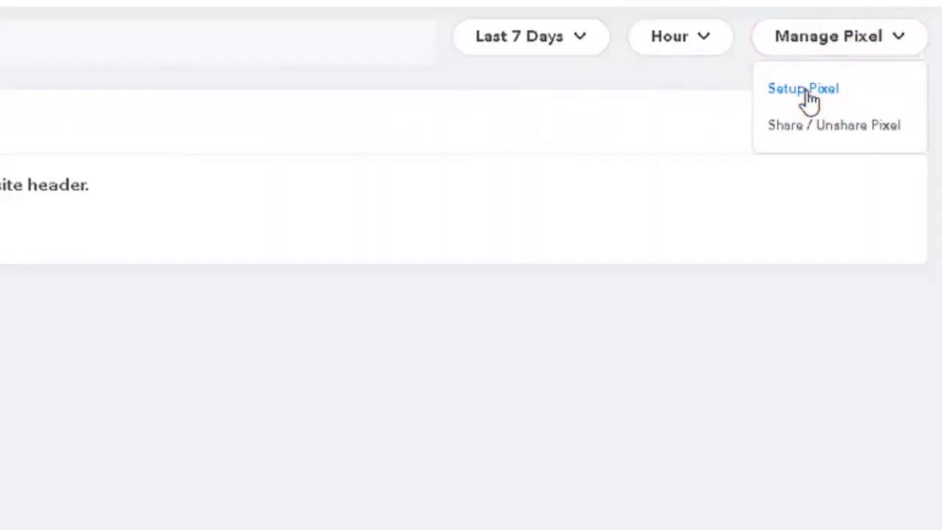
click(804, 89)
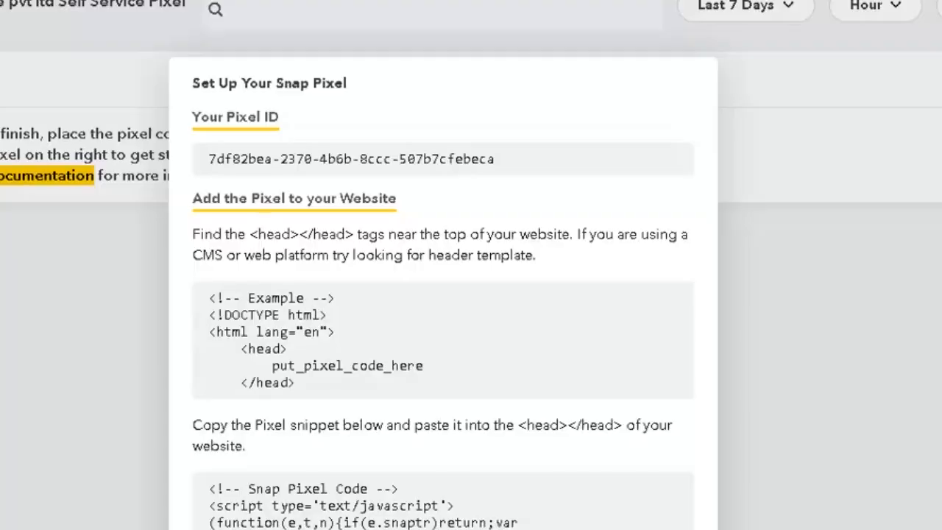
scroll(501, 115, down, 1)
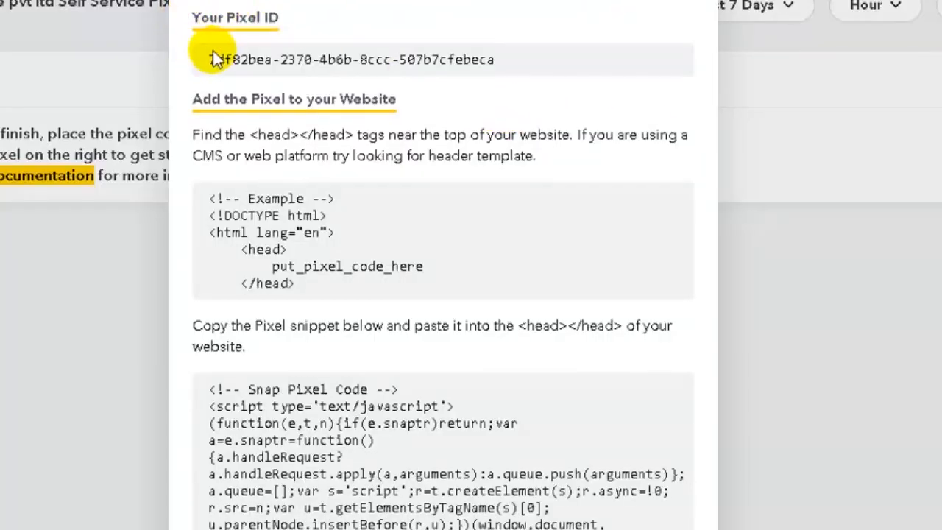
drag(205, 58, 519, 76)
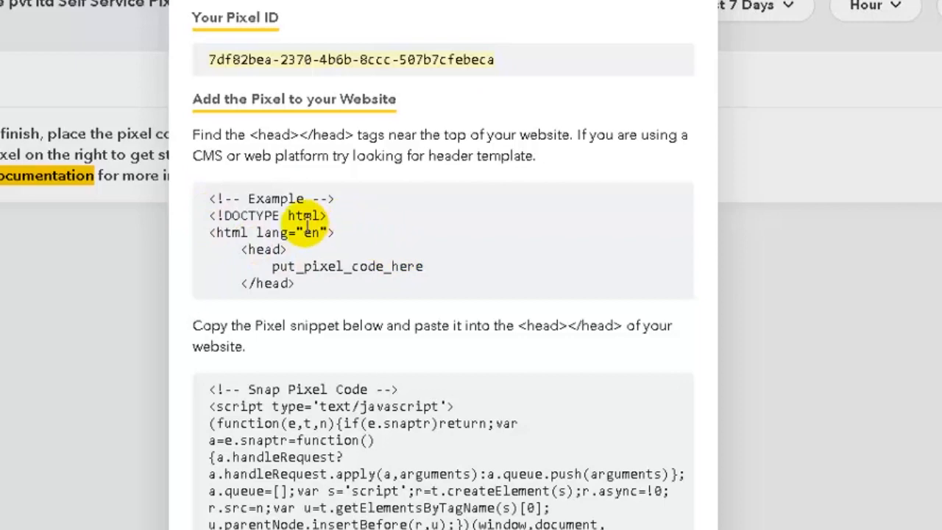
Review the Snap Pixel code snippet meant for the website header and its copy instructions
scroll(305, 220, down, 1)
mouse_move(297, 332)
scroll(292, 338, down, 3)
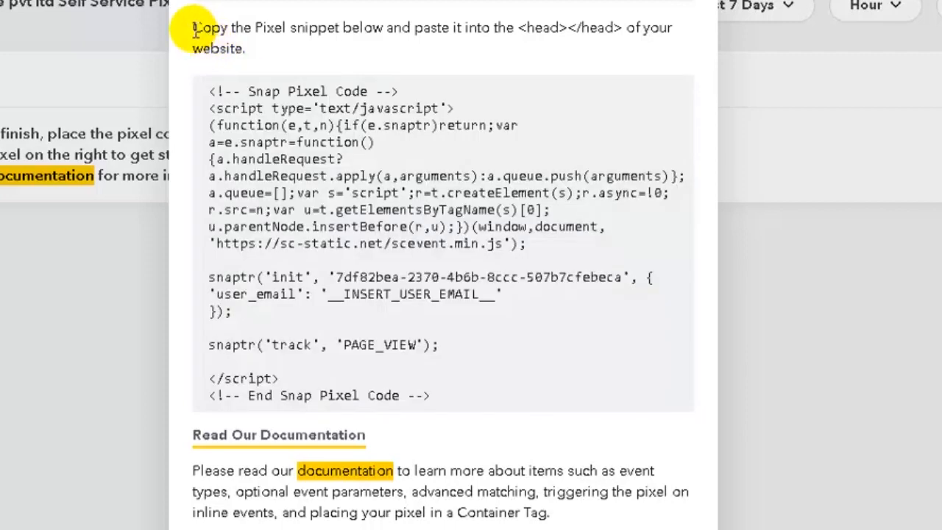
drag(193, 28, 399, 51)
click(274, 52)
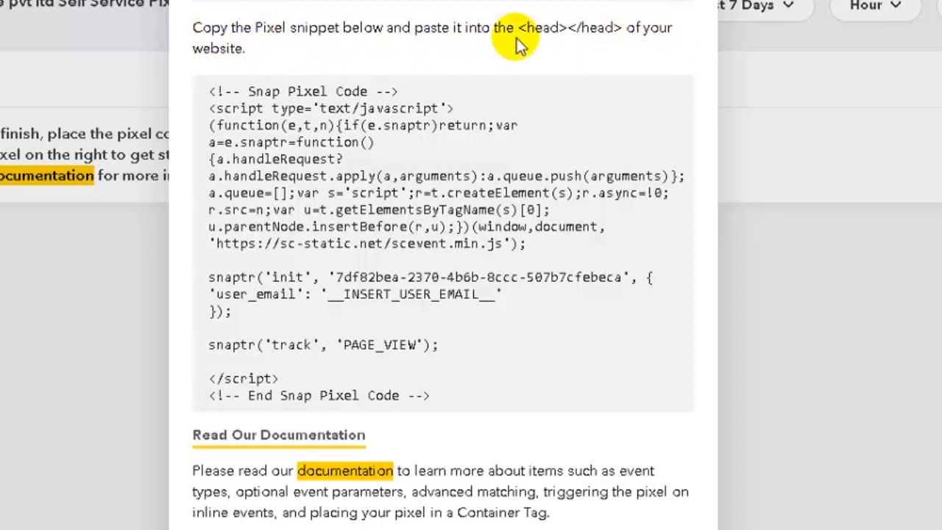
mouse_move(421, 201)
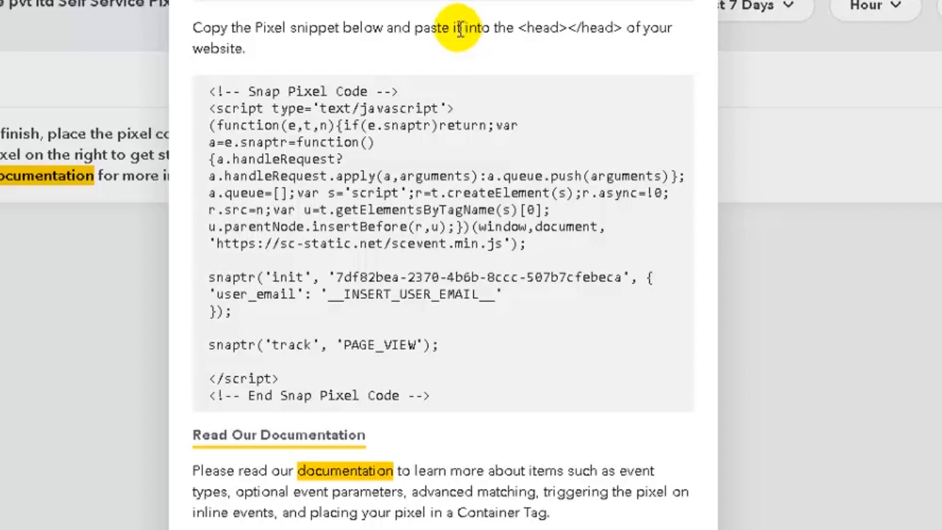
mouse_move(407, 139)
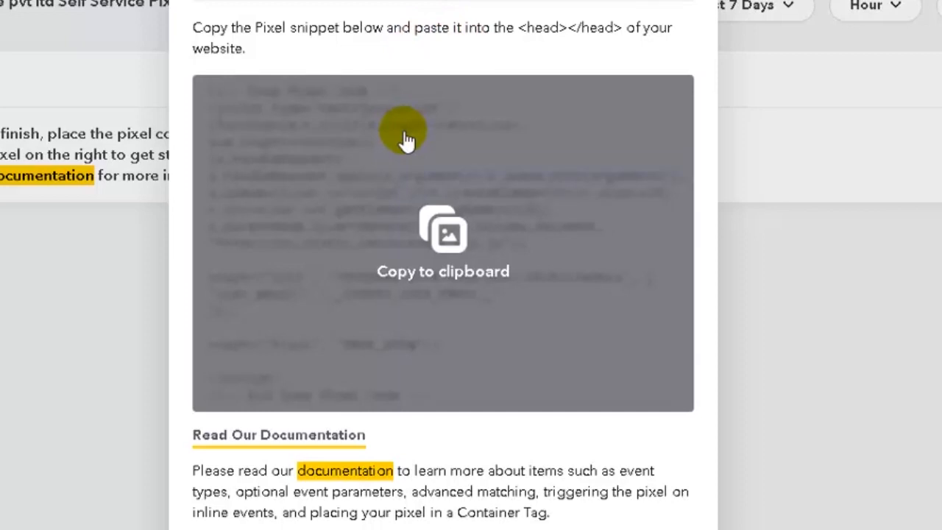
scroll(404, 141, down, 2)
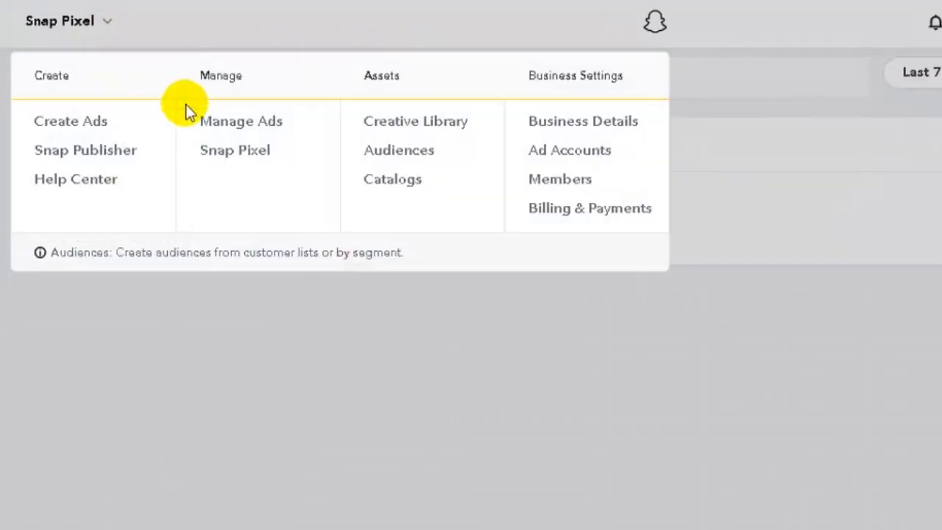
Go to the Audiences page from the navigation menu
click(561, 345)
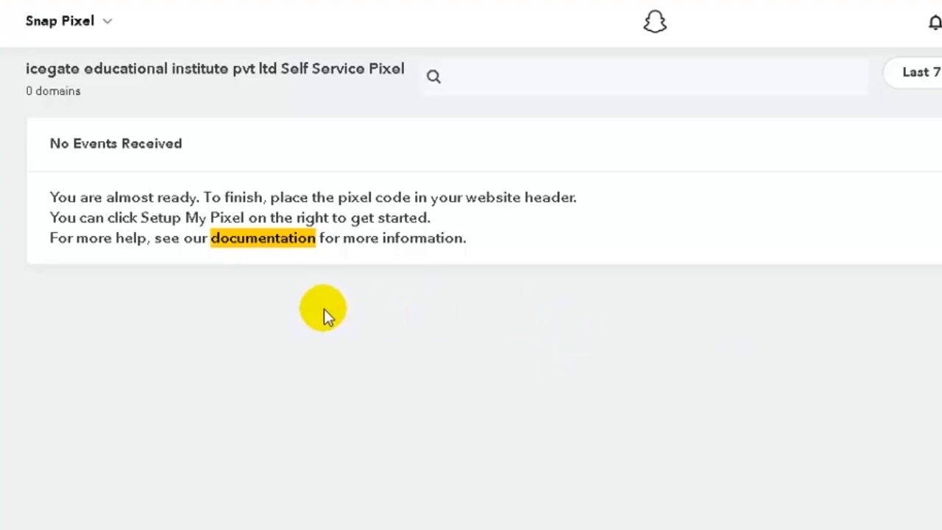
click(81, 24)
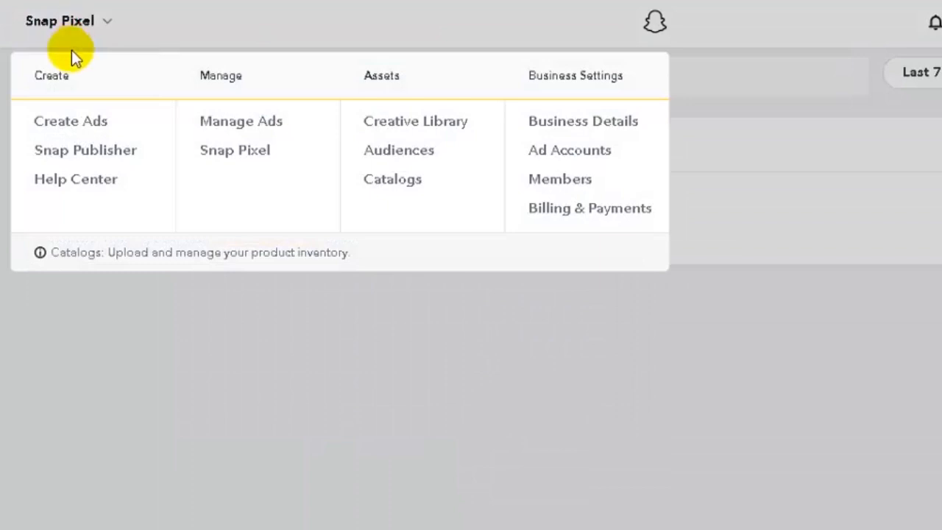
click(386, 156)
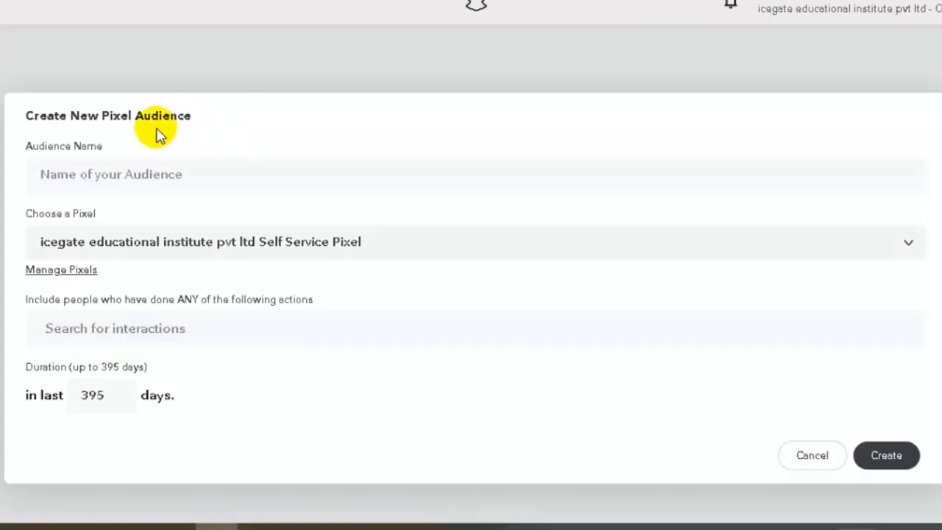
Focus the Audience Name field and set the pixel audience interaction to Ad clicks instead of Ad Views
click(46, 176)
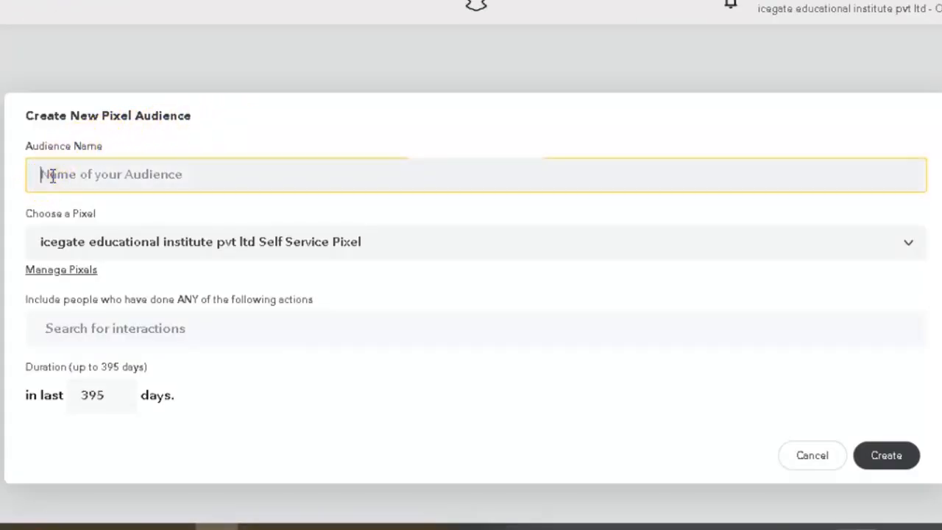
click(47, 175)
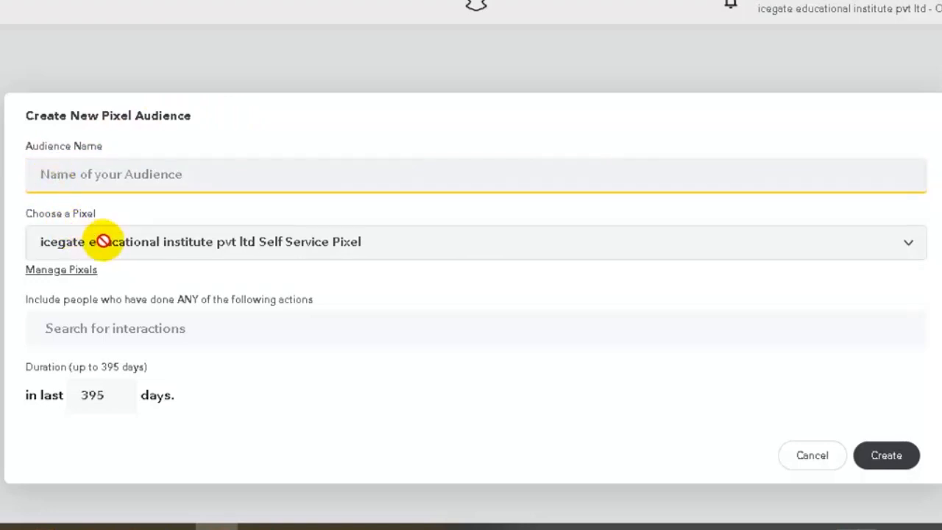
click(129, 332)
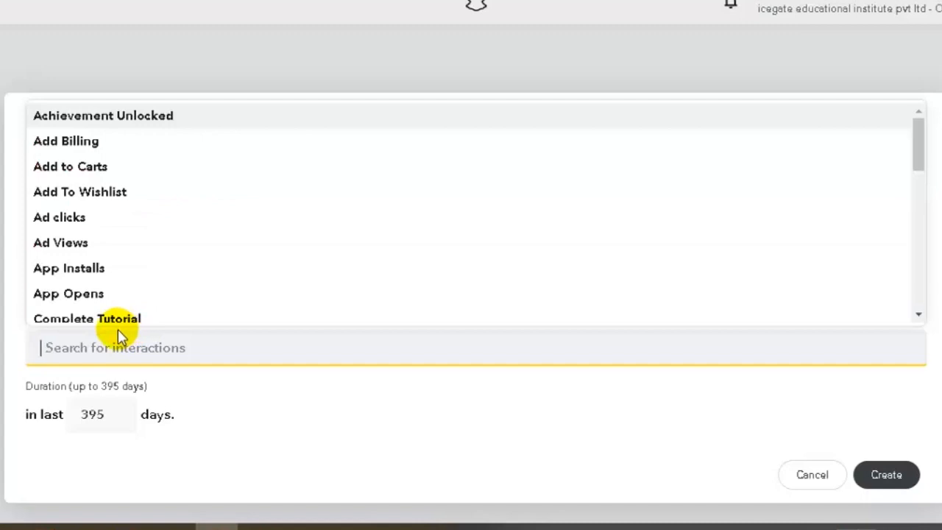
click(122, 234)
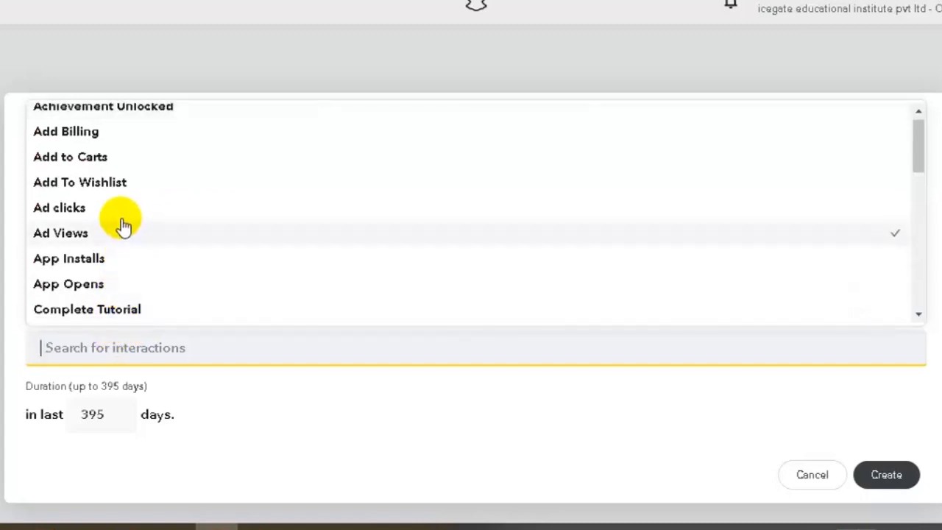
click(126, 214)
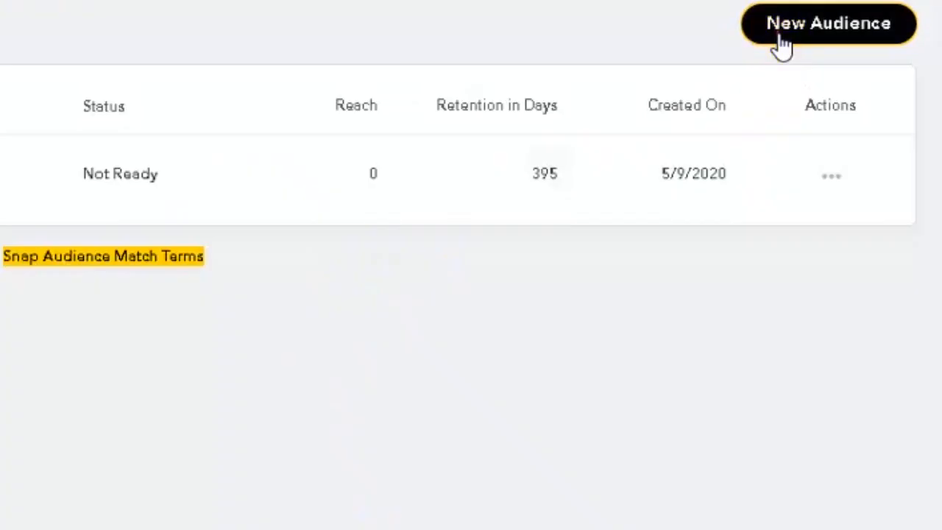
click(779, 35)
click(635, 28)
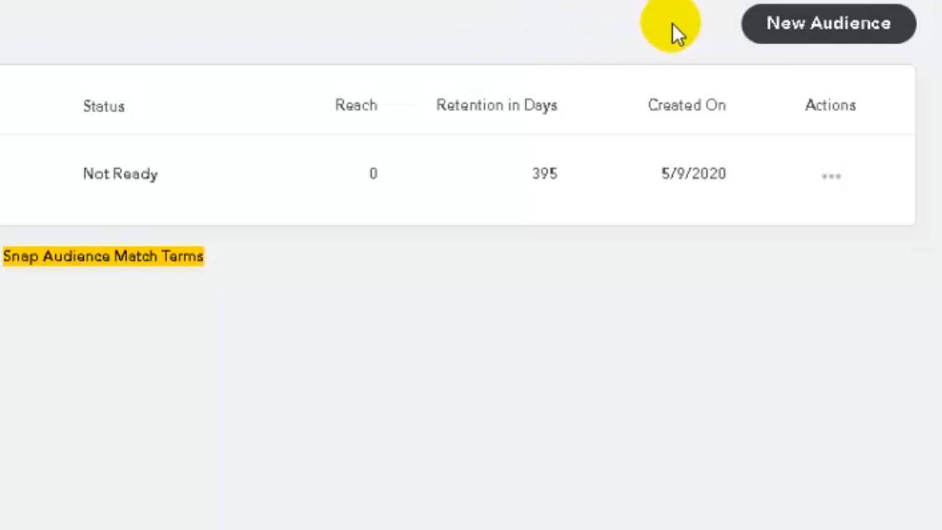
click(786, 35)
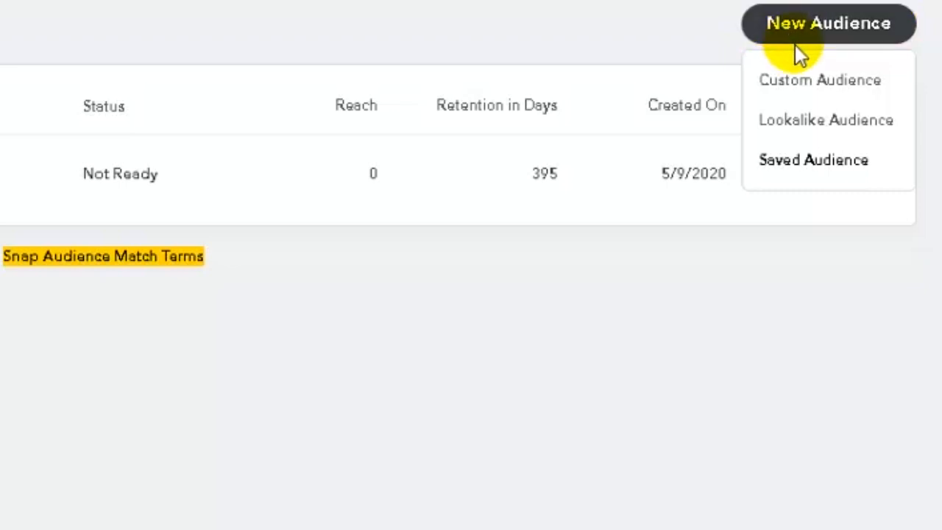
click(812, 84)
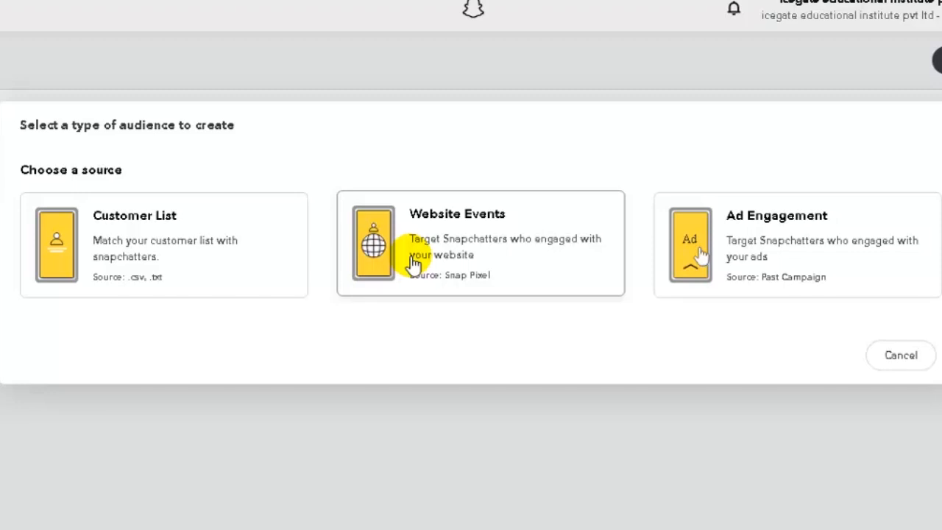
click(745, 266)
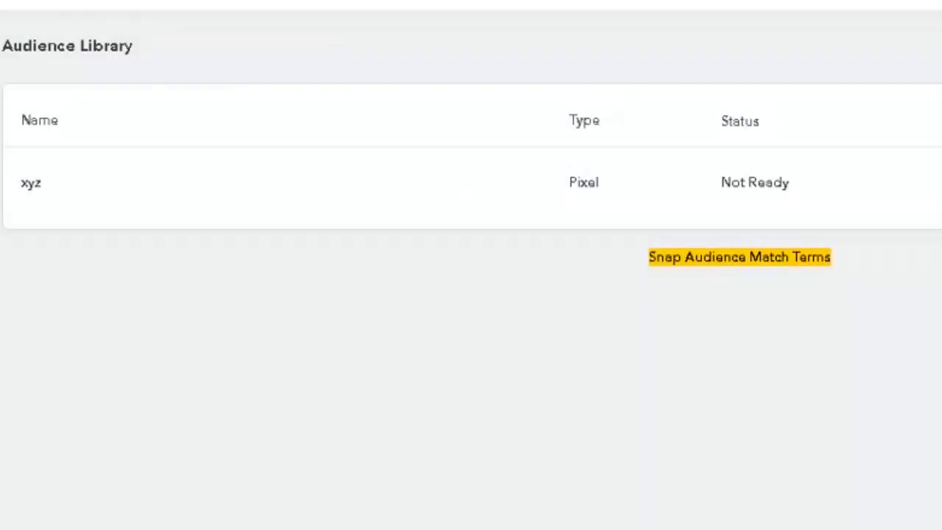